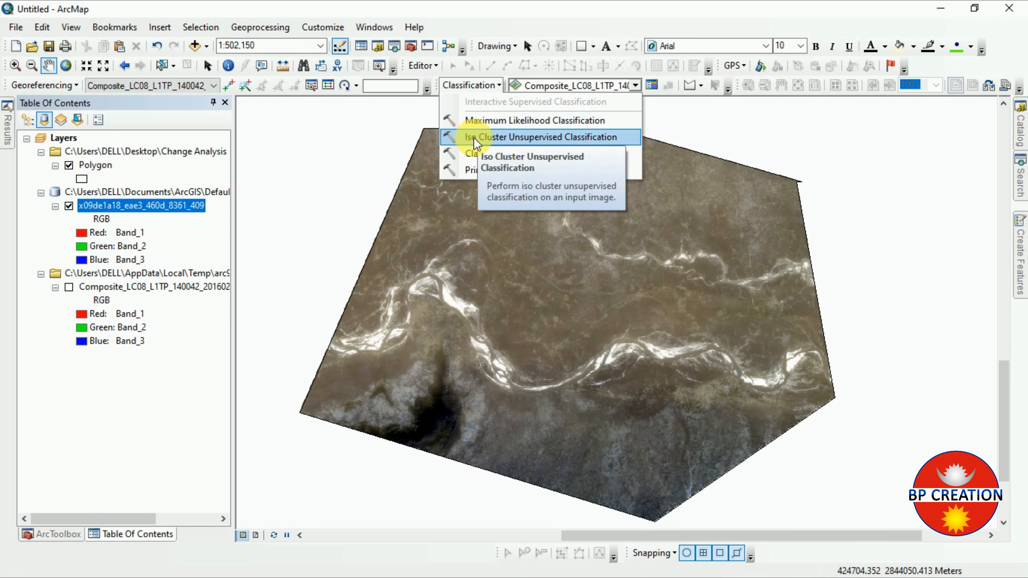
Step: Start Iso Cluster Unsupervised Classification and replace the listed input raster with the clipped raster x09de1a18_eae3_460d_8361_409
{"action": "left_click", "coordinate": [591, 140]}
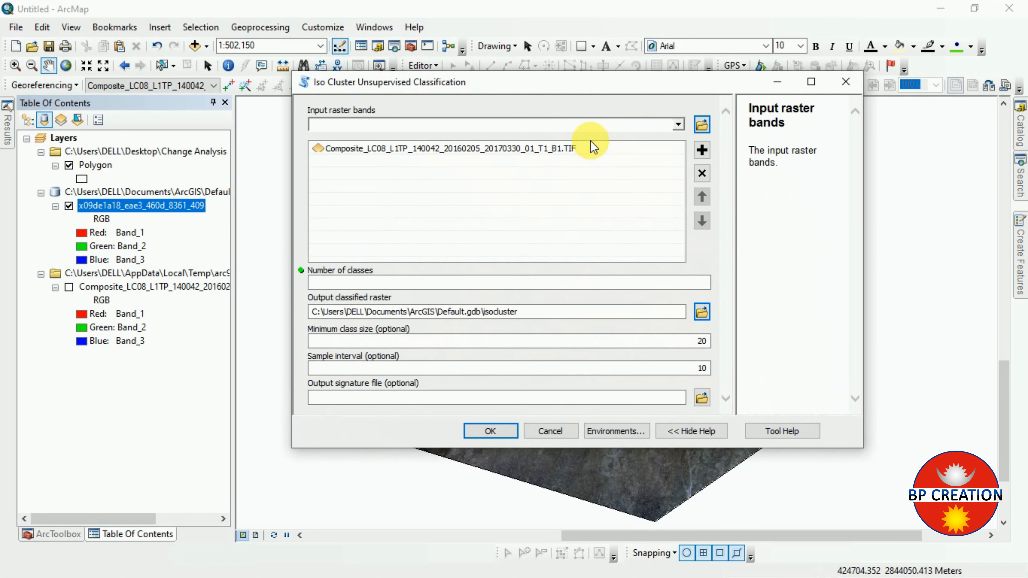
{"action": "left_click", "coordinate": [526, 148]}
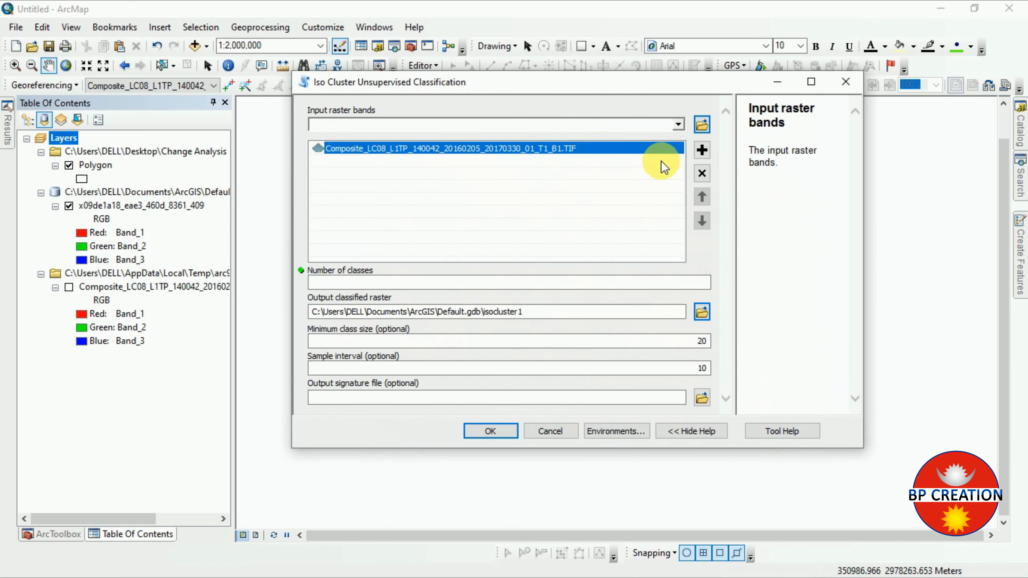
{"action": "left_click", "coordinate": [702, 174]}
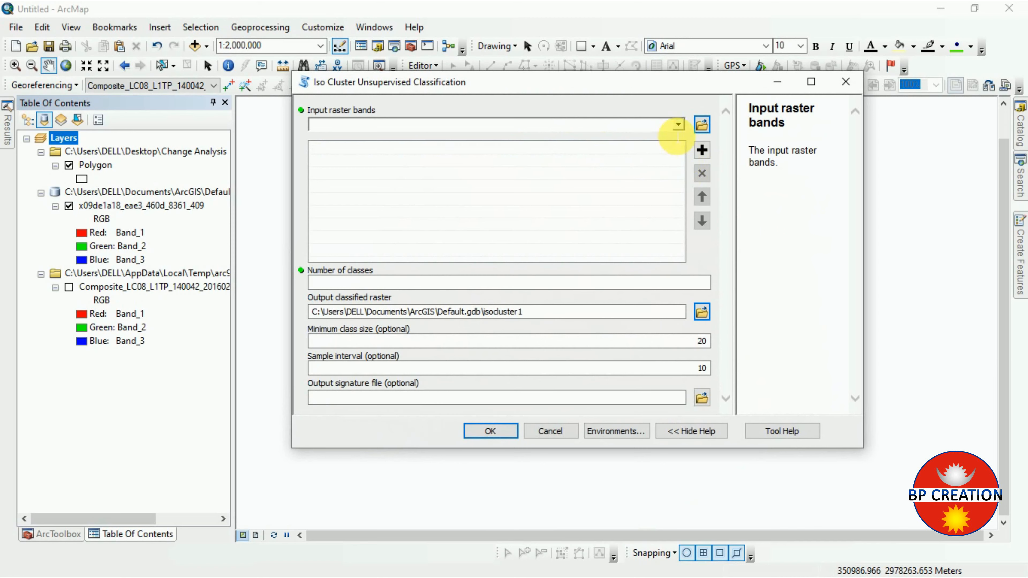
{"action": "left_click", "coordinate": [678, 124]}
{"action": "left_click", "coordinate": [343, 139]}
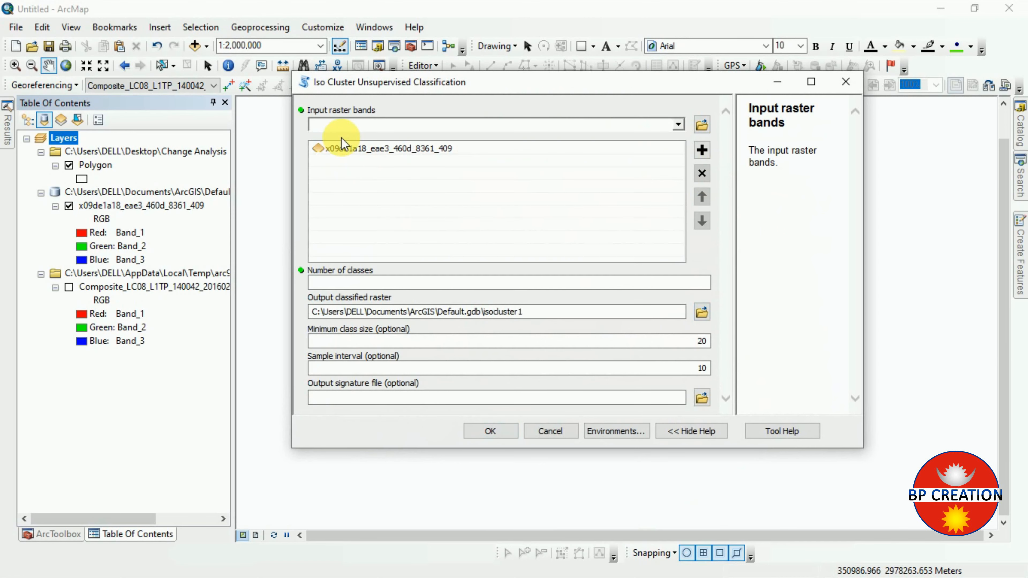
Step: Set the number of classes to 7 and run the unsupervised classification with the isocluster1 output raster
{"action": "left_click", "coordinate": [706, 282]}
{"action": "type", "text": "7"}
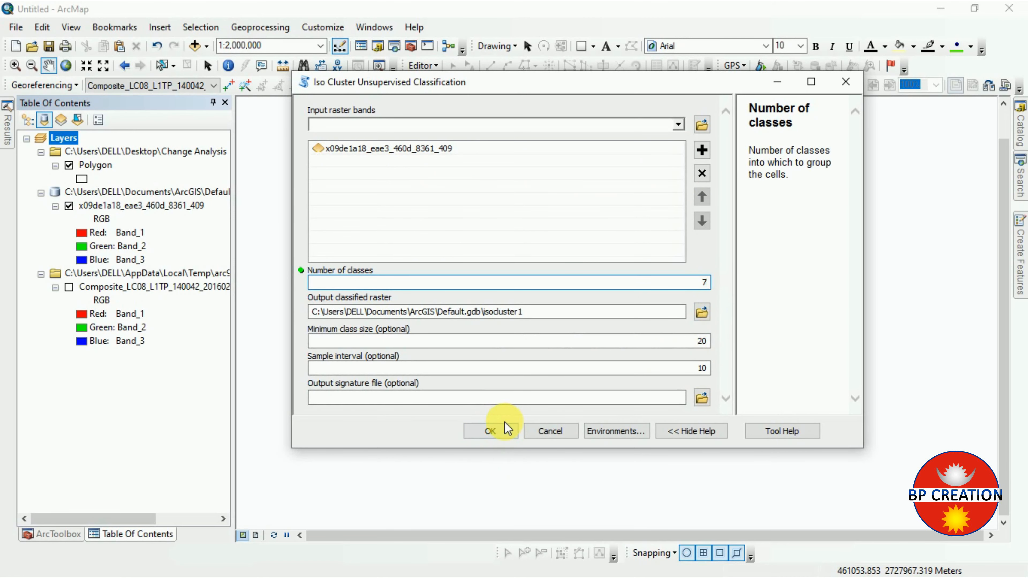
{"action": "left_click", "coordinate": [507, 433]}
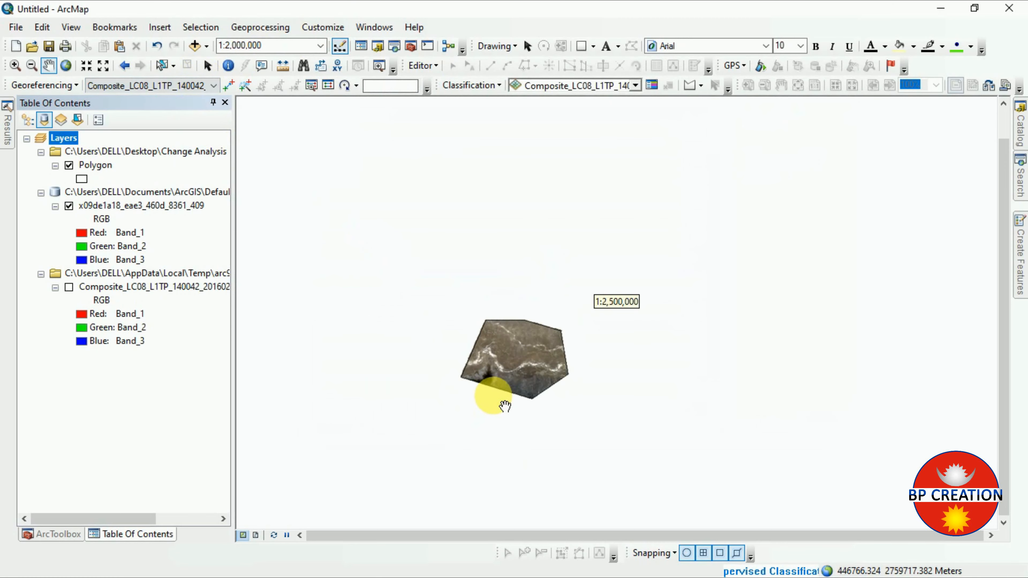
Step: Examine the clipped study area and its isocluster1 classification, comparing the river, the southwestern part and the overall class pattern
{"action": "left_click", "coordinate": [49, 65]}
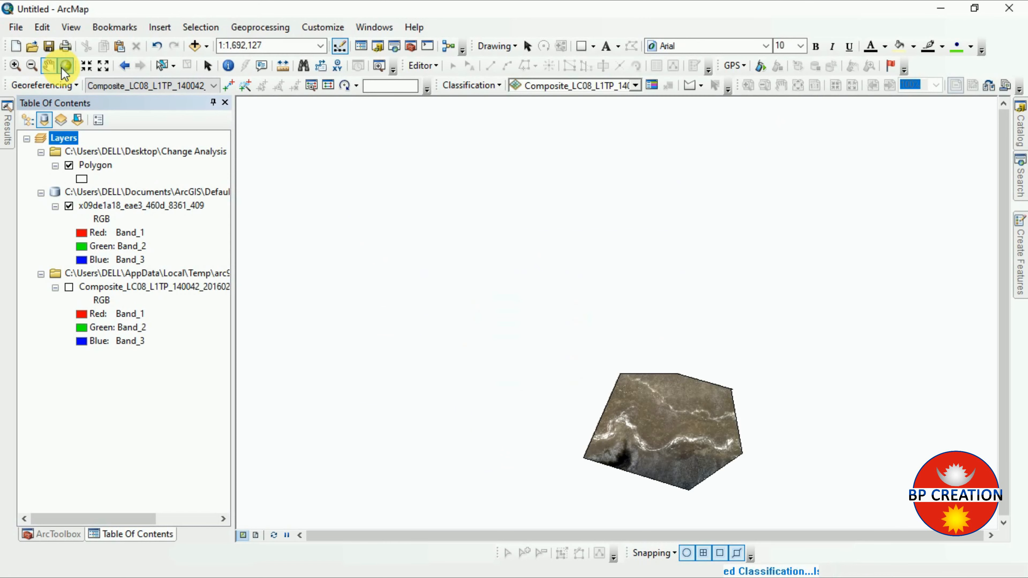
{"action": "left_click_drag", "start_coordinate": [673, 443], "coordinate": [602, 320]}
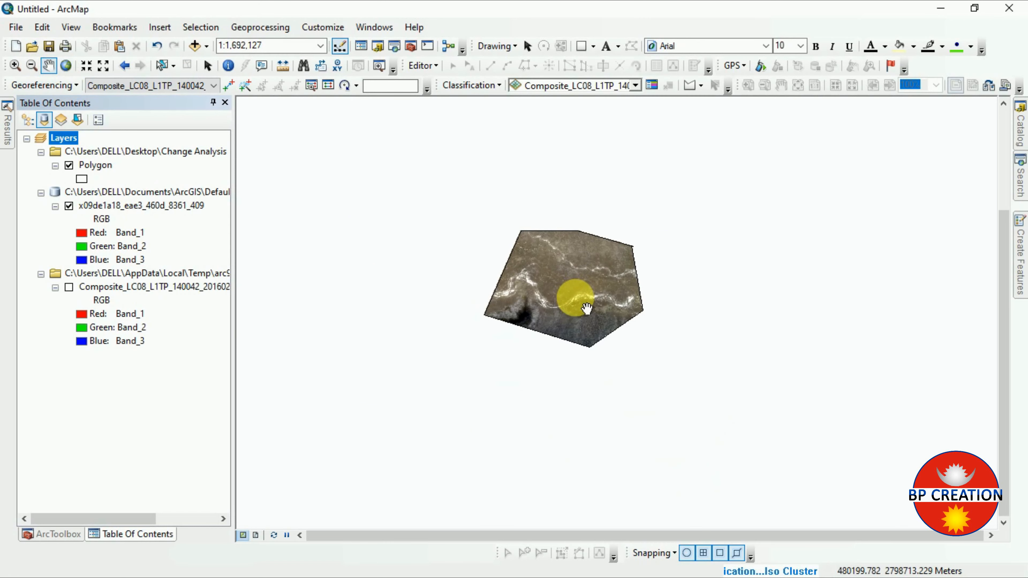
{"action": "scroll", "coordinate": [586, 308], "scroll_direction": "up", "scroll_amount": 2}
{"action": "scroll", "coordinate": [569, 280], "scroll_direction": "up", "scroll_amount": 1}
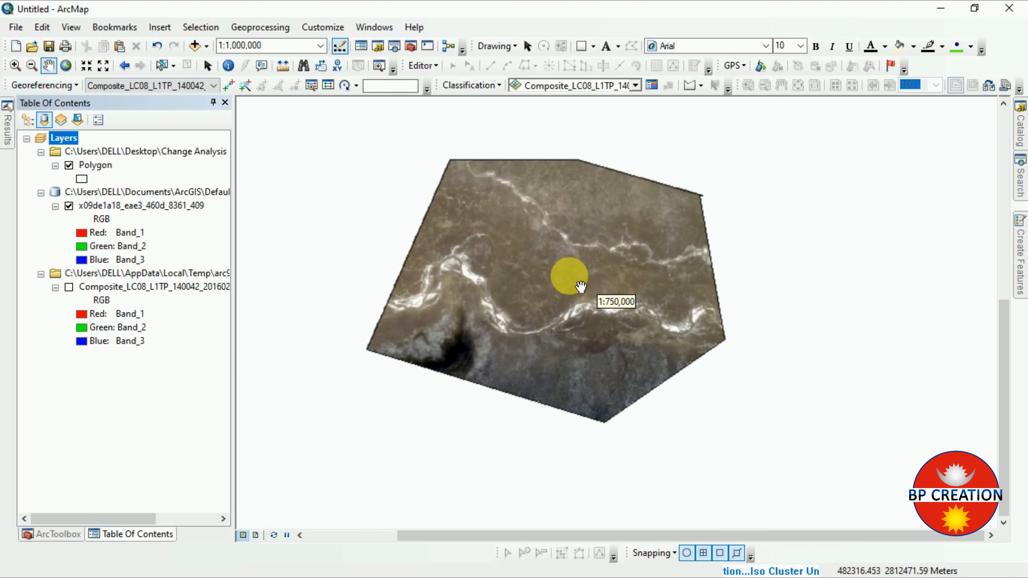
{"action": "left_click_drag", "start_coordinate": [558, 276], "coordinate": [590, 289]}
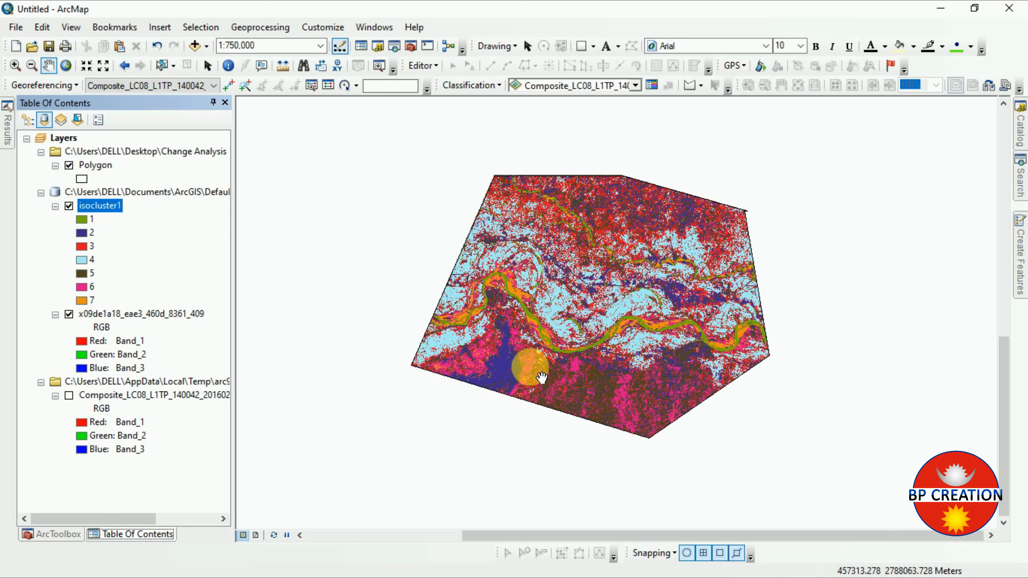
{"action": "scroll", "coordinate": [541, 378], "scroll_direction": "up", "scroll_amount": 3}
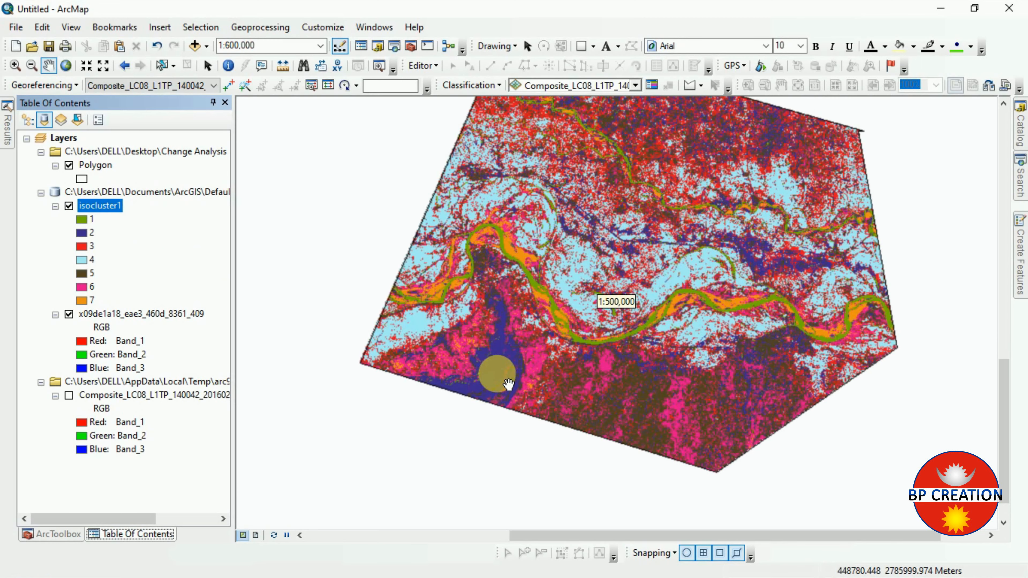
{"action": "scroll", "coordinate": [508, 384], "scroll_direction": "up", "scroll_amount": 5}
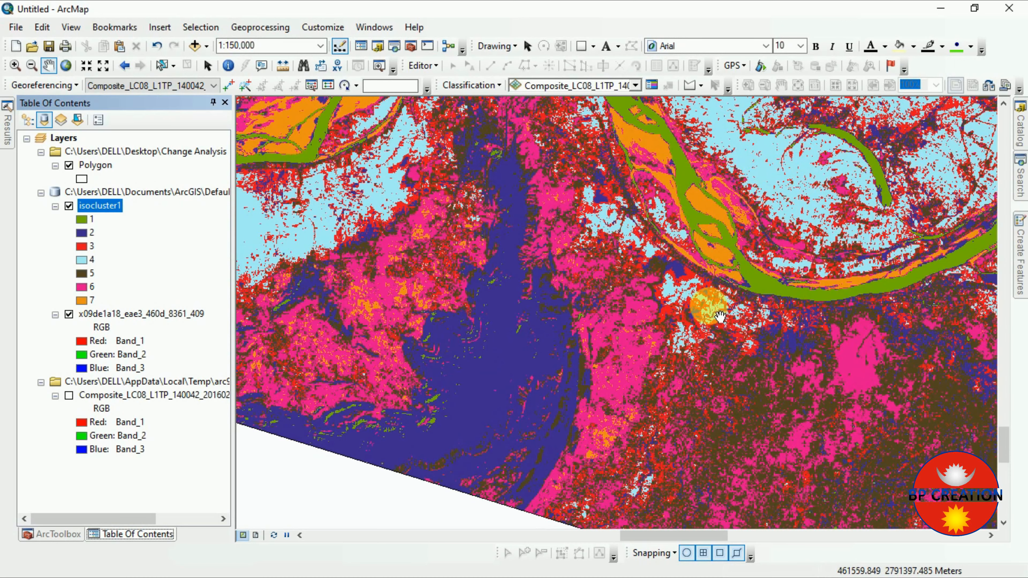
{"action": "scroll", "coordinate": [644, 322], "scroll_direction": "up", "scroll_amount": 3}
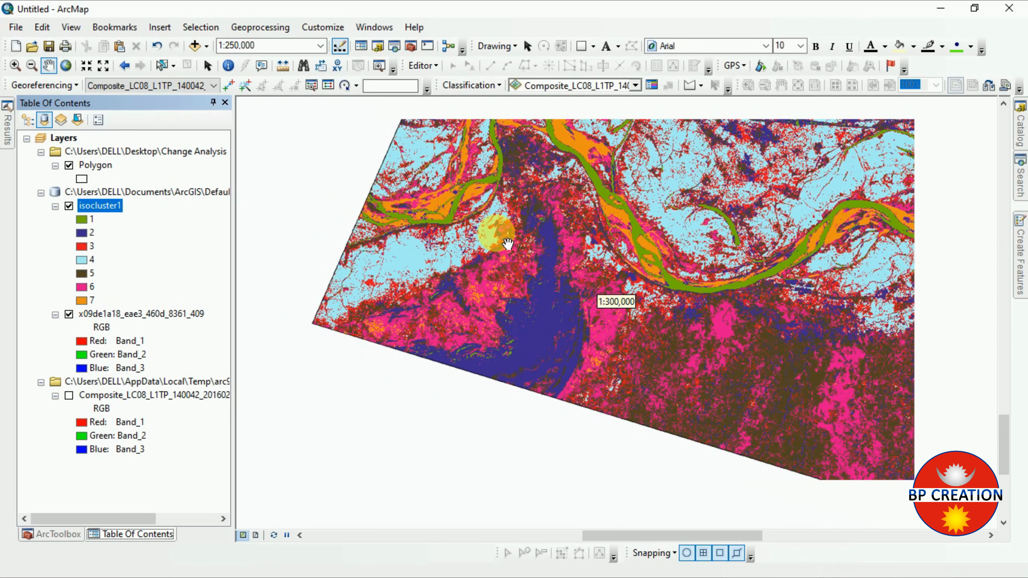
{"action": "scroll", "coordinate": [664, 140], "scroll_direction": "up", "scroll_amount": 1}
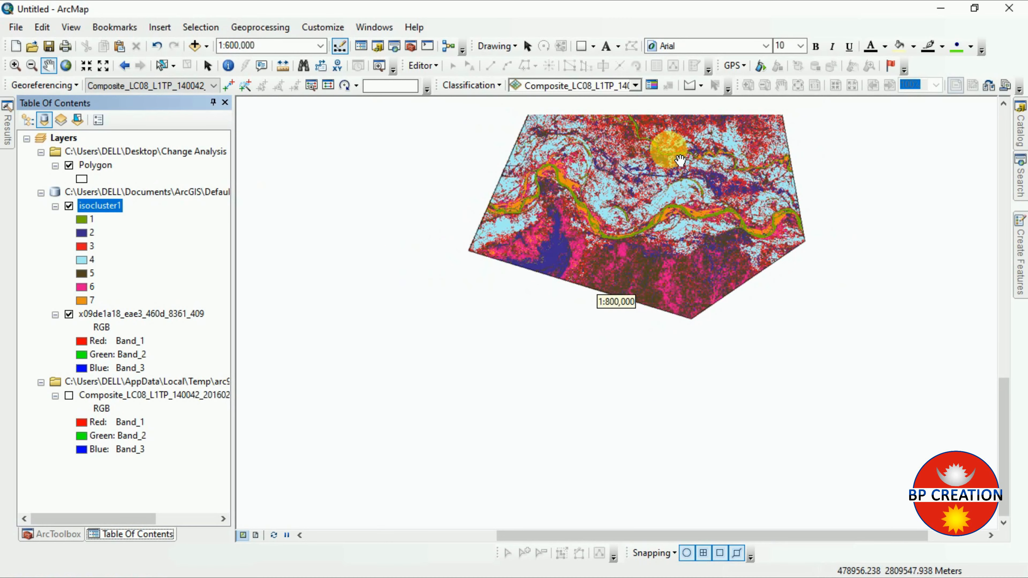
{"action": "left_click_drag", "start_coordinate": [666, 239], "coordinate": [652, 306]}
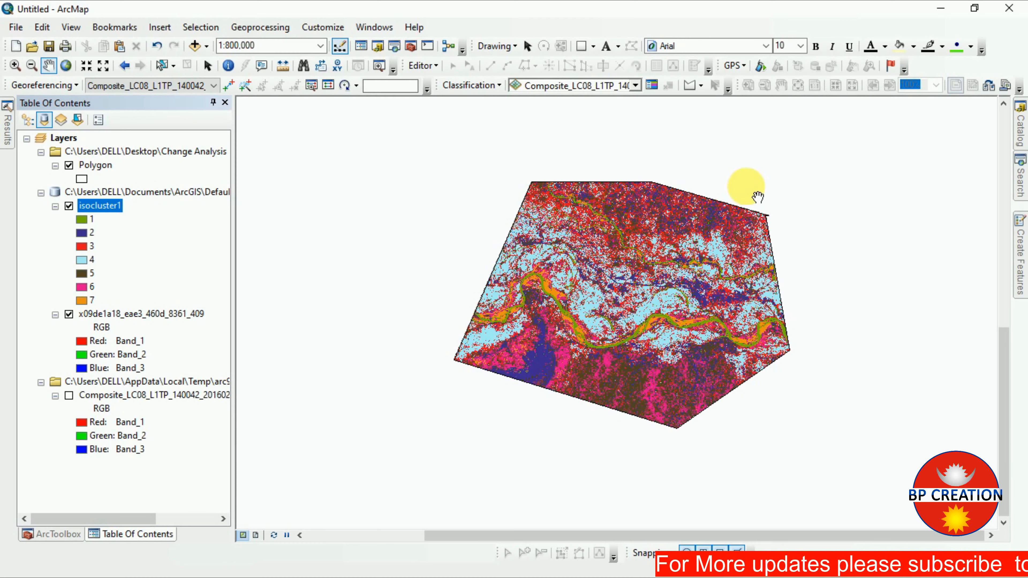
Step: Switch to Google Earth Pro and open the ESRI shapefile New_Shapefile.shp from the Change Analysis folder on the Desktop
{"action": "left_click", "coordinate": [941, 8]}
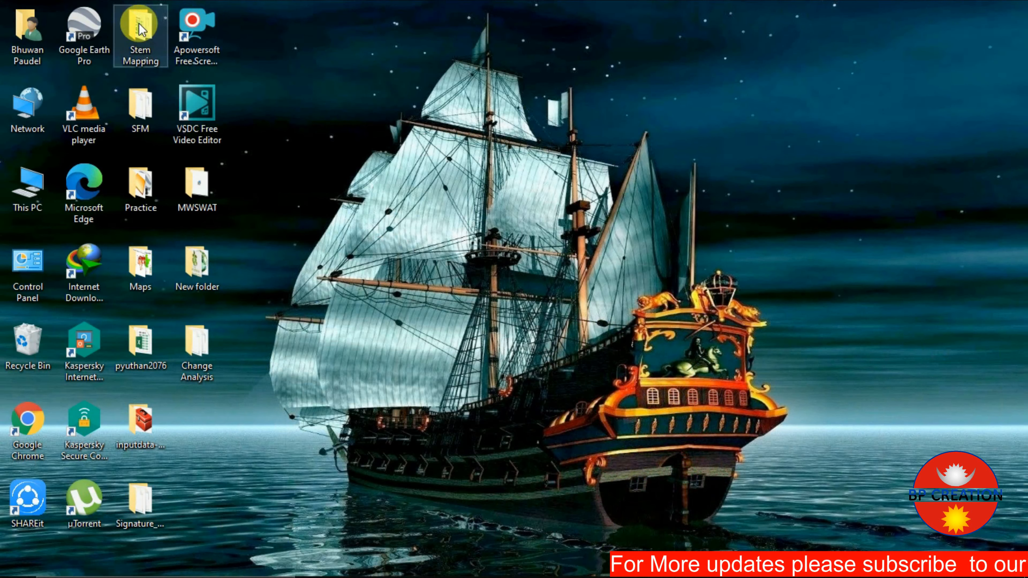
{"action": "double_click", "coordinate": [92, 28]}
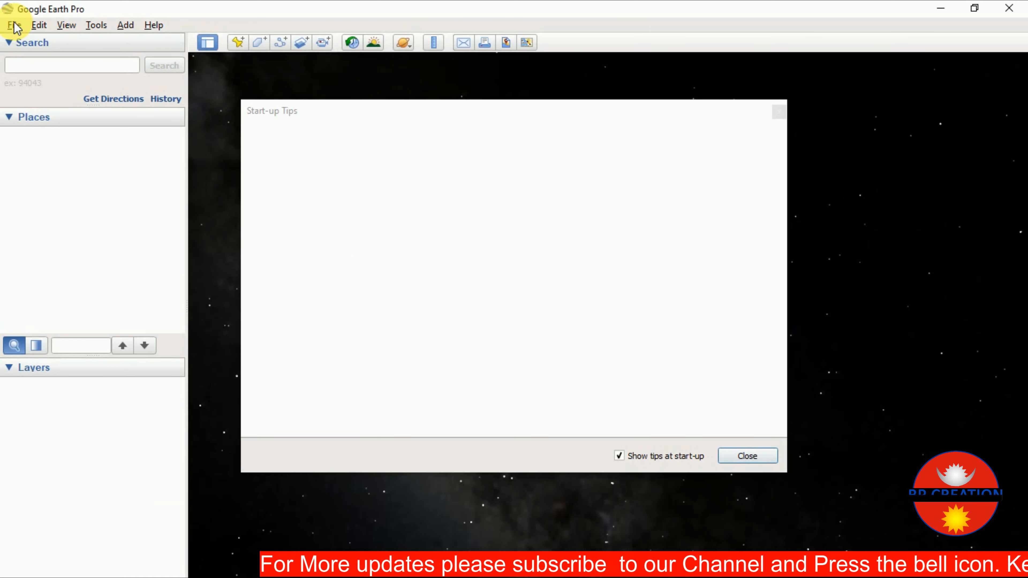
{"action": "left_click", "coordinate": [14, 25]}
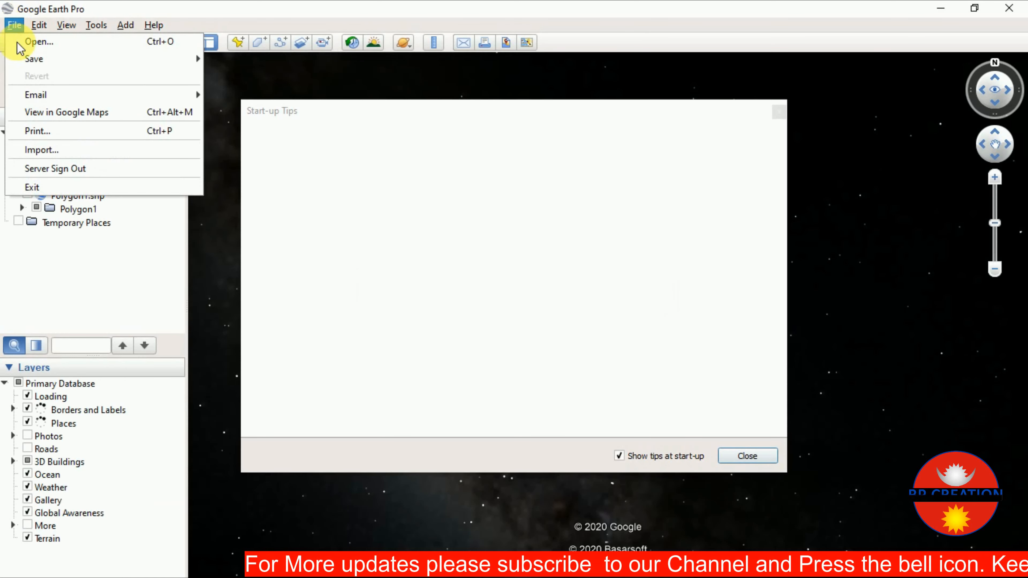
{"action": "left_click", "coordinate": [39, 41]}
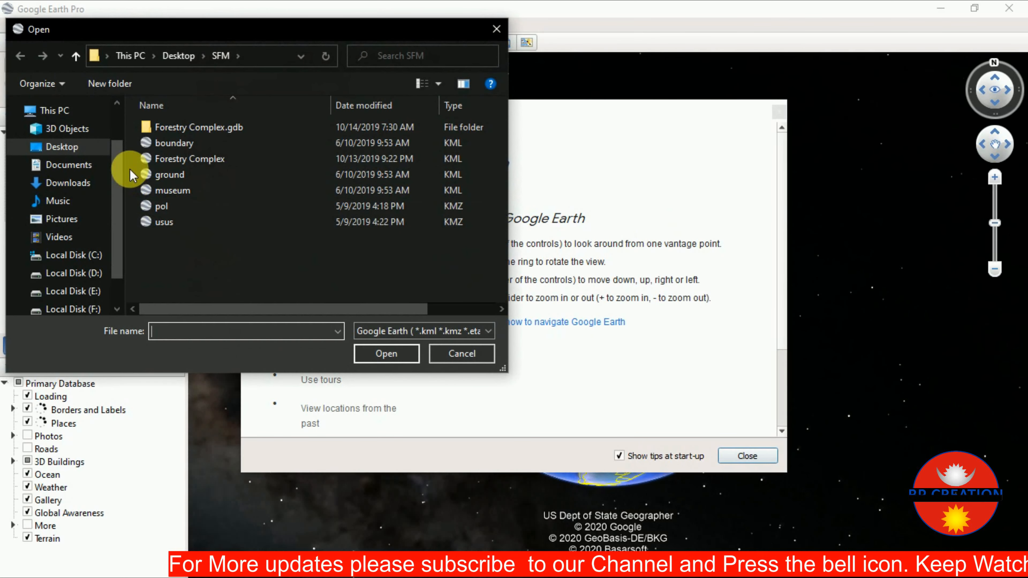
{"action": "left_click", "coordinate": [77, 154]}
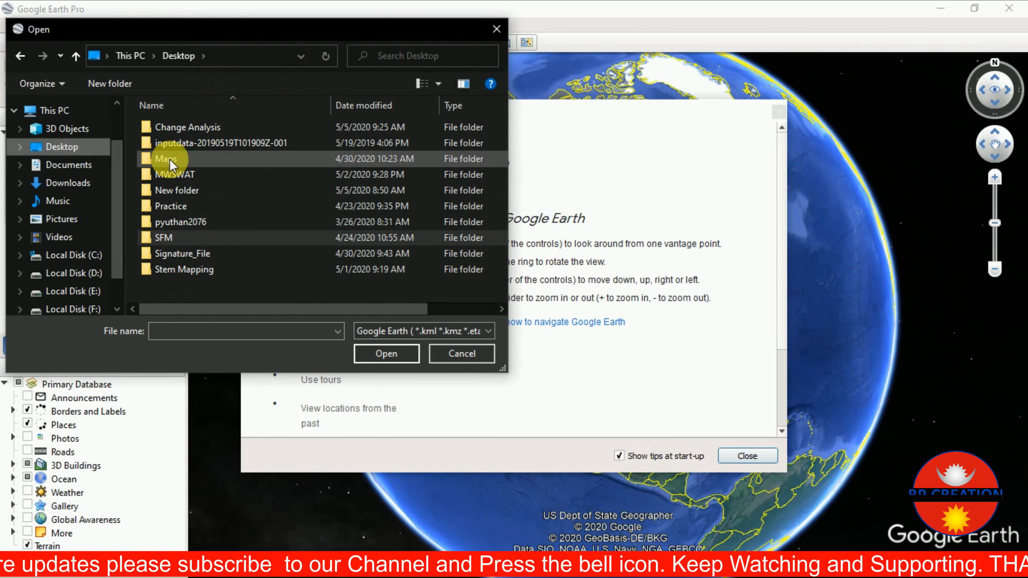
{"action": "double_click", "coordinate": [169, 128]}
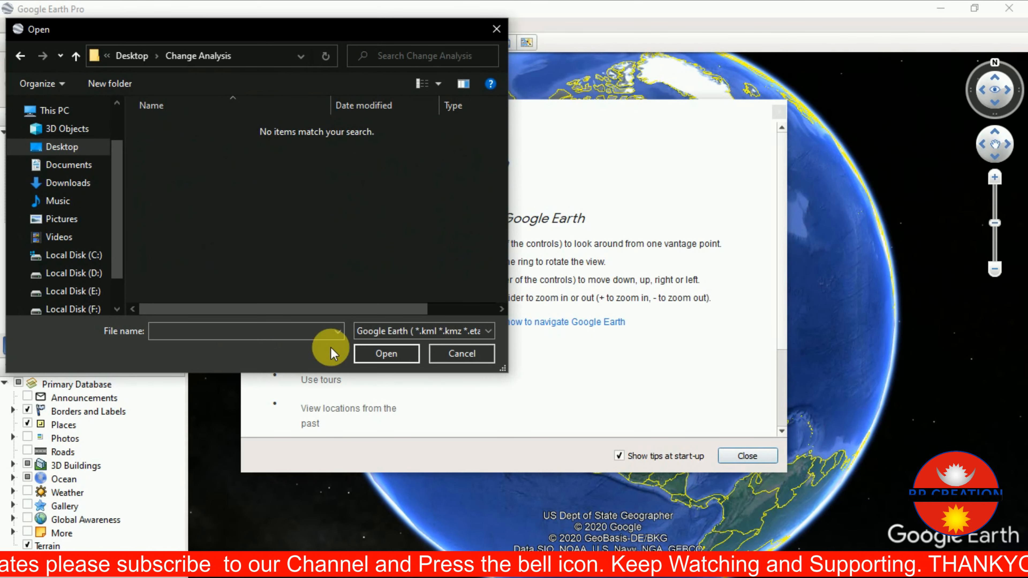
{"action": "left_click", "coordinate": [408, 330]}
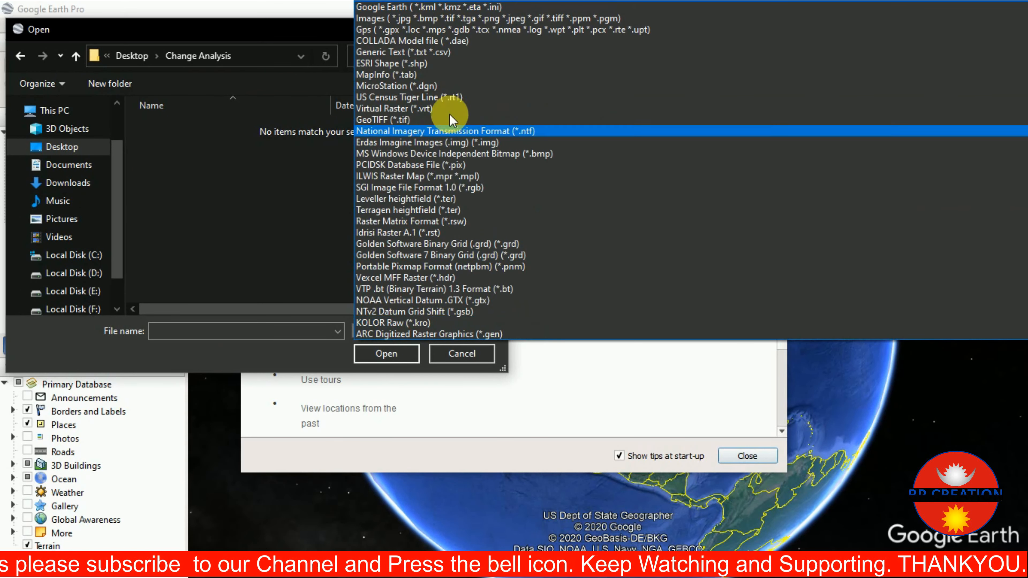
{"action": "left_click", "coordinate": [415, 65]}
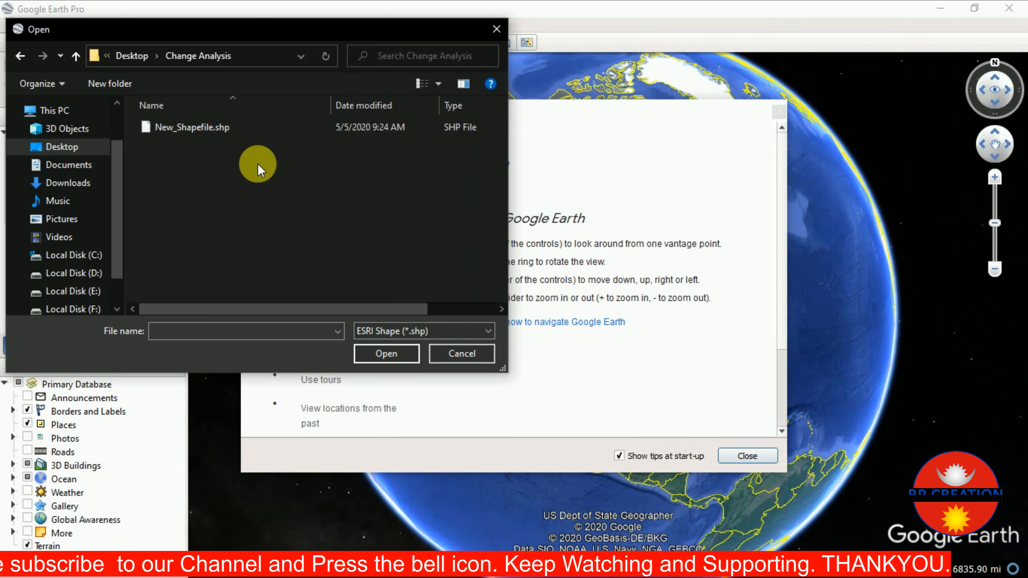
{"action": "left_click", "coordinate": [218, 122]}
{"action": "left_click", "coordinate": [379, 353]}
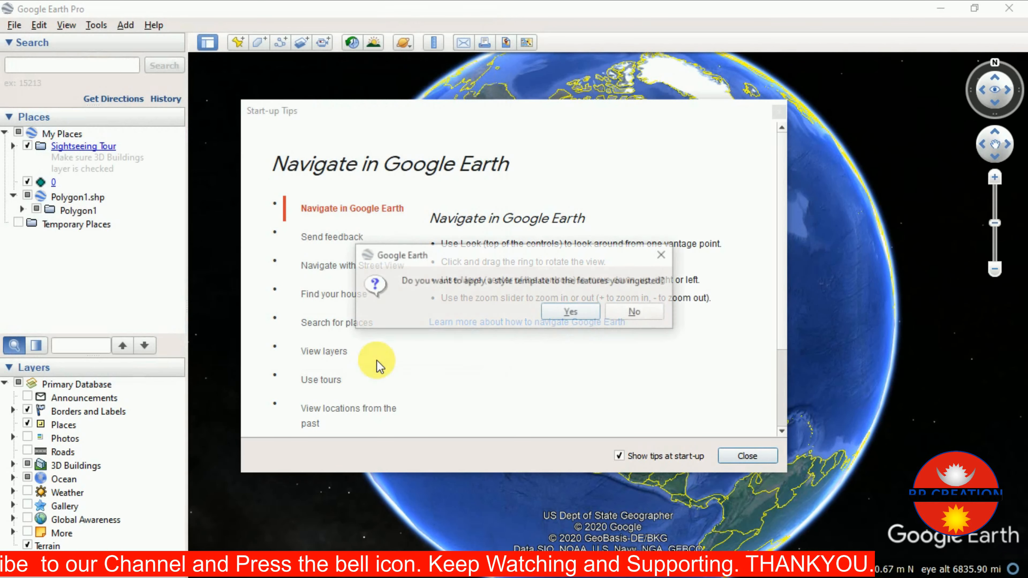
Step: Apply a new style template with default settings to the imported shapefile, save it as New_Shapefile, and dismiss the start-up tips
{"action": "left_click", "coordinate": [574, 314]}
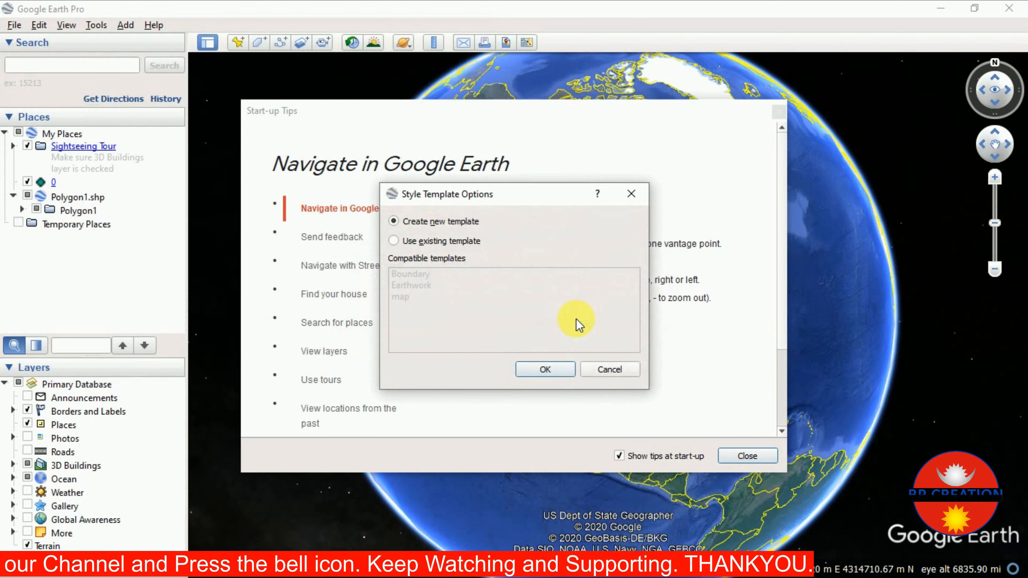
{"action": "left_click", "coordinate": [545, 370]}
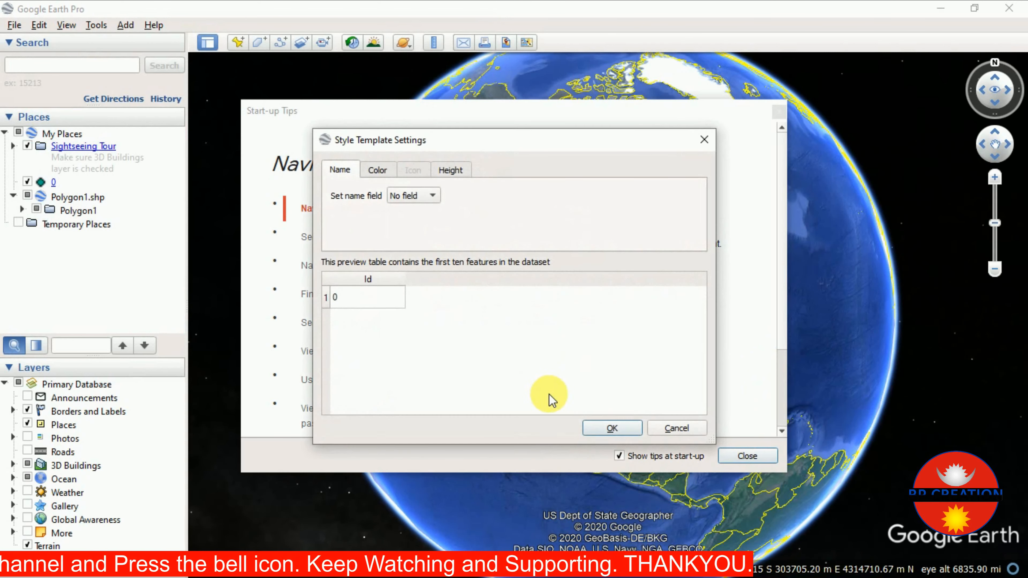
{"action": "left_click", "coordinate": [612, 428]}
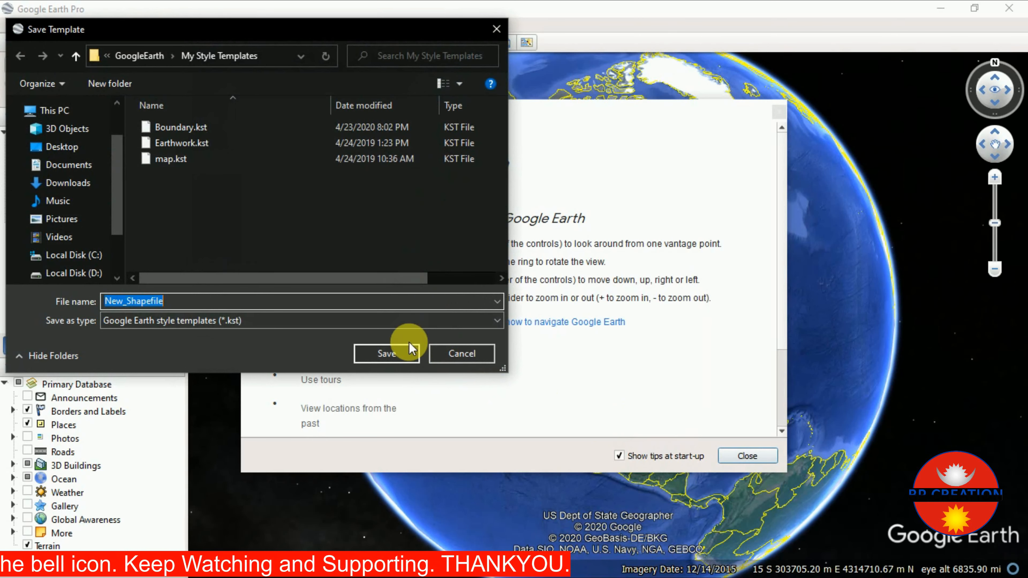
{"action": "left_click", "coordinate": [387, 354]}
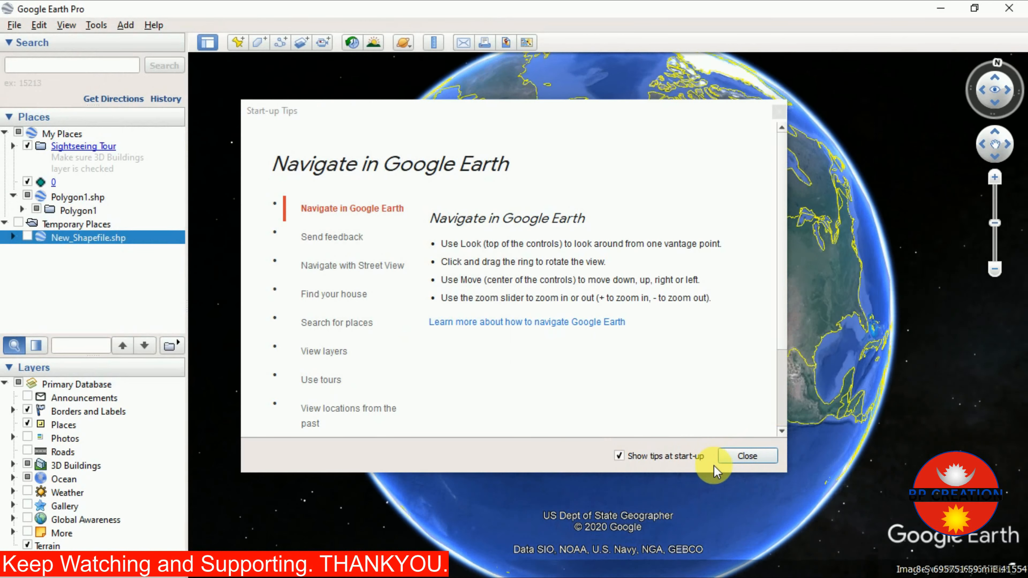
{"action": "left_click", "coordinate": [743, 457]}
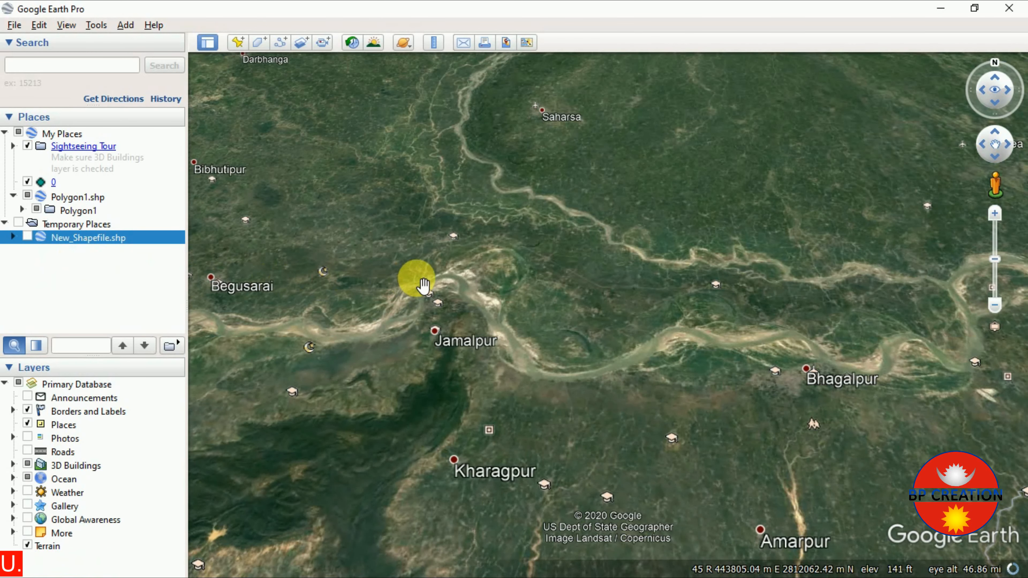
Step: Examine the satellite imagery along the river near Begusarai and Bhagalpur at regional and closer scales
{"action": "scroll", "coordinate": [416, 280], "scroll_direction": "down", "scroll_amount": 3}
{"action": "scroll", "coordinate": [423, 283], "scroll_direction": "down", "scroll_amount": 5}
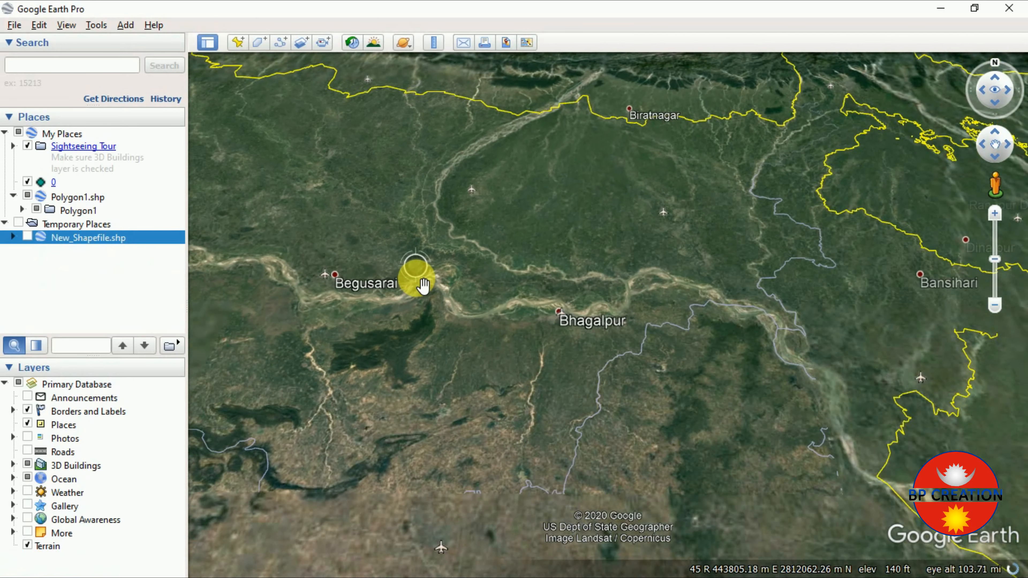
{"action": "scroll", "coordinate": [423, 284], "scroll_direction": "down", "scroll_amount": 3}
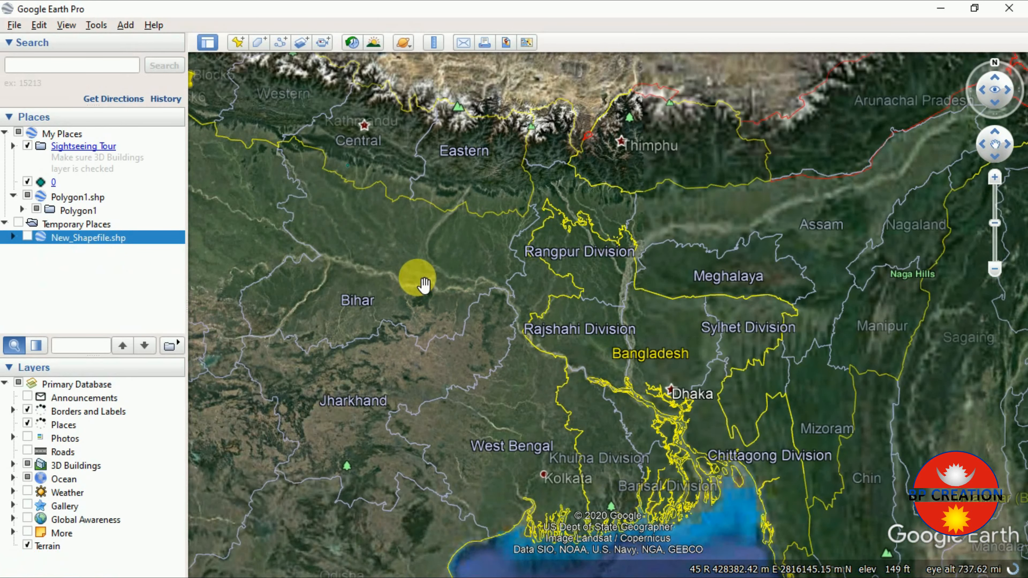
{"action": "scroll", "coordinate": [423, 283], "scroll_direction": "down", "scroll_amount": 1}
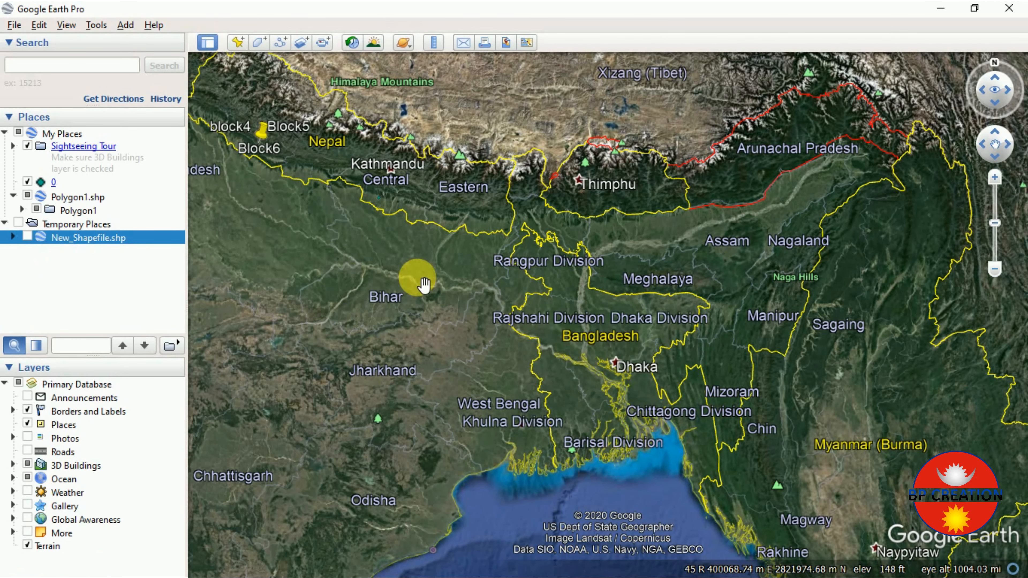
{"action": "scroll", "coordinate": [423, 284], "scroll_direction": "up", "scroll_amount": 3}
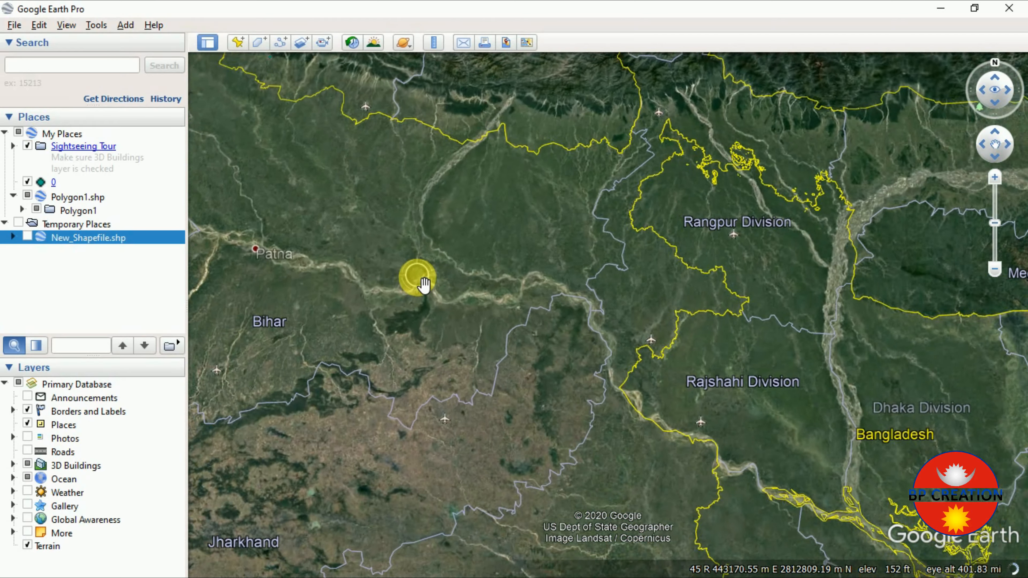
{"action": "scroll", "coordinate": [423, 284], "scroll_direction": "up", "scroll_amount": 4}
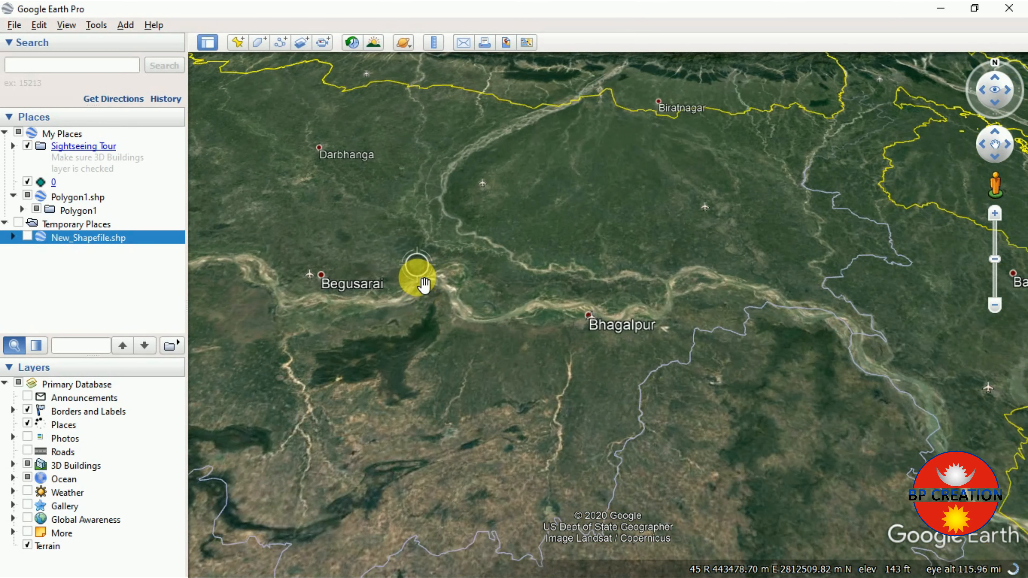
{"action": "scroll", "coordinate": [423, 284], "scroll_direction": "up", "scroll_amount": 2}
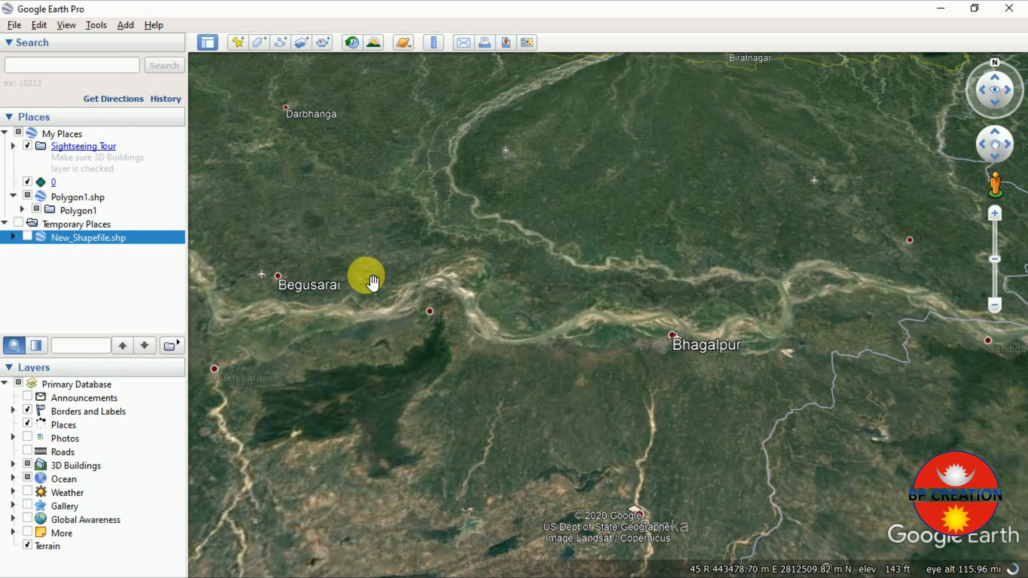
Step: Display New_Shapefile.shp over the imagery and set its area style to Outlined
{"action": "left_click", "coordinate": [28, 237]}
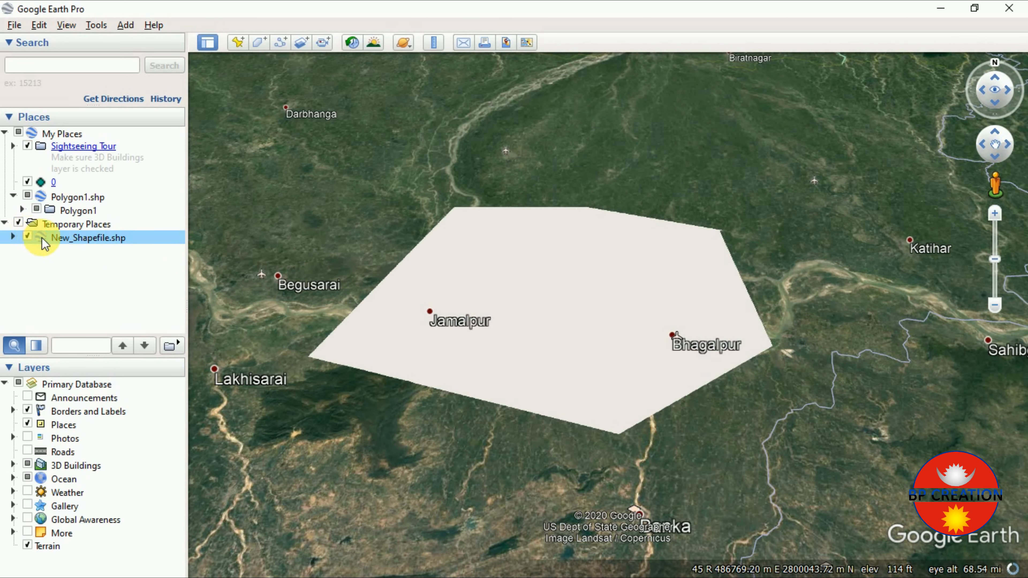
{"action": "right_click", "coordinate": [83, 238]}
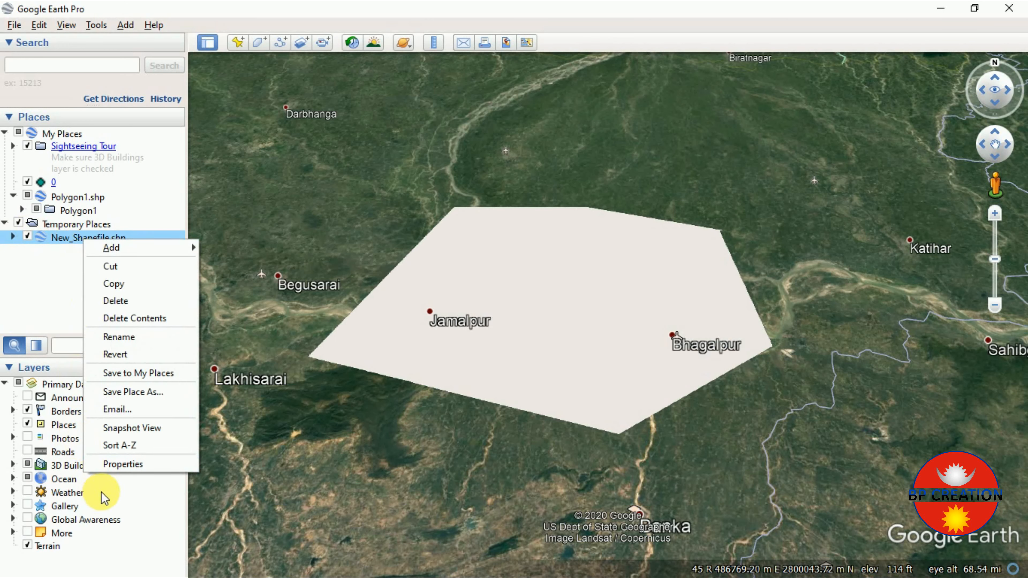
{"action": "left_click", "coordinate": [119, 464]}
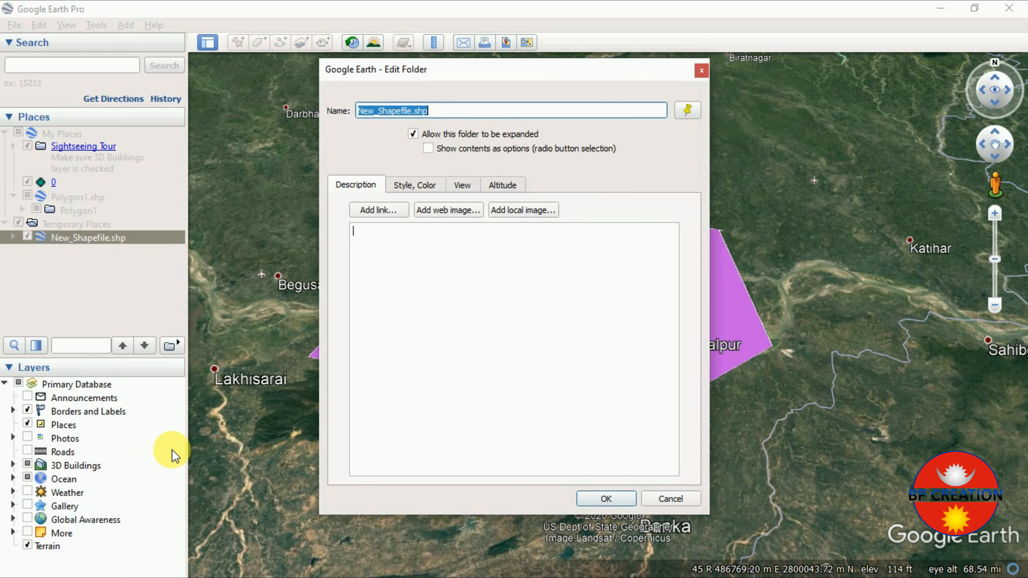
{"action": "left_click", "coordinate": [406, 187]}
{"action": "left_click", "coordinate": [465, 292]}
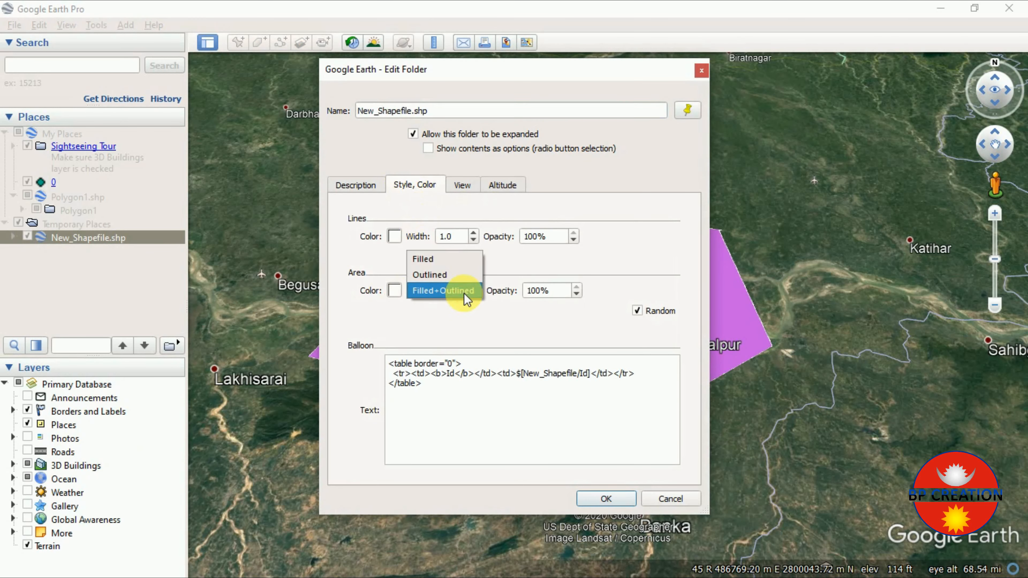
{"action": "left_click", "coordinate": [430, 274]}
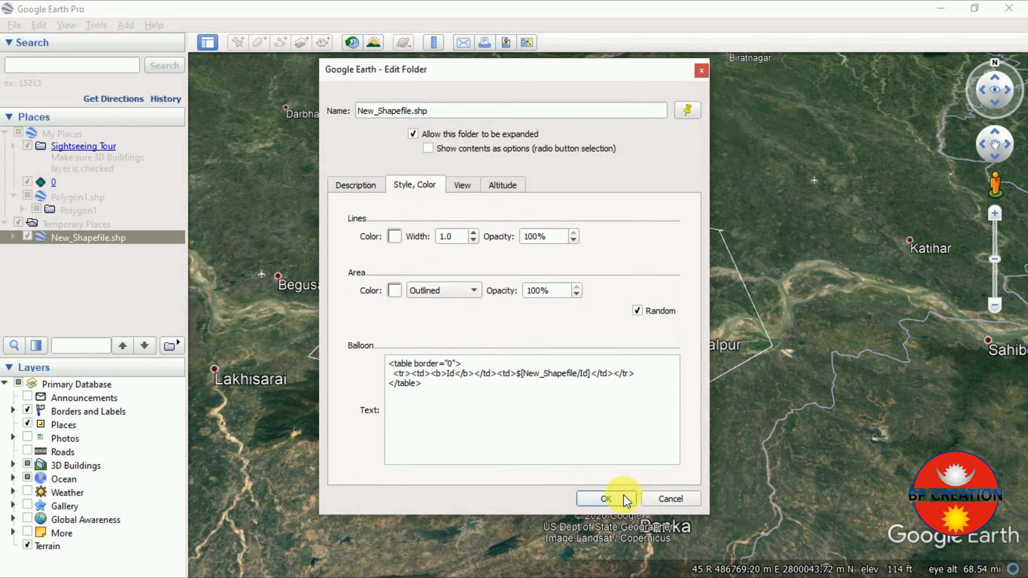
{"action": "left_click", "coordinate": [605, 499]}
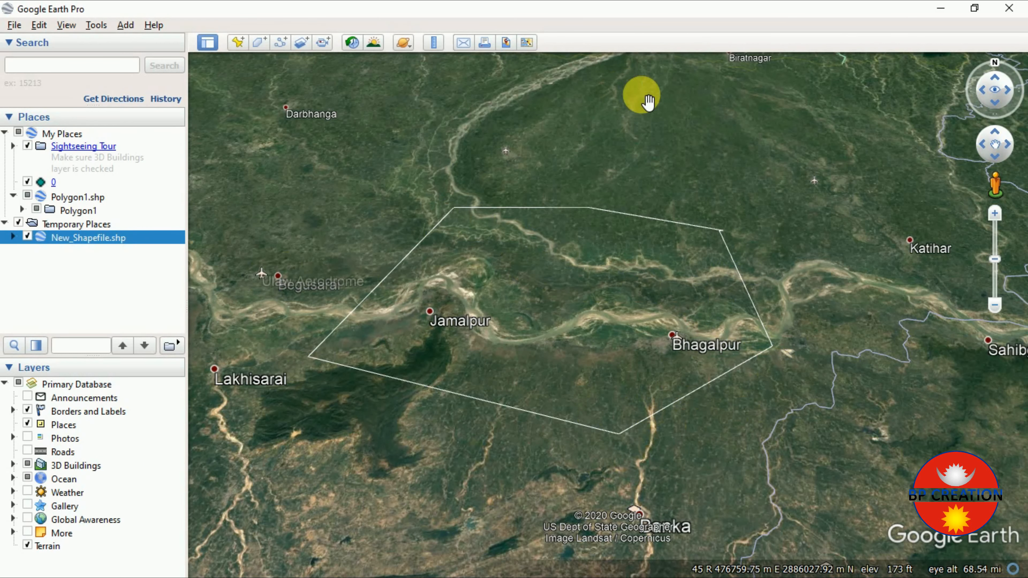
Step: Examine the river stretch within the study-area outline around Sultanganj, including the settlements, ponds and fields near Patelnagar and Adarsh Nagar at close range
{"action": "scroll", "coordinate": [534, 333], "scroll_direction": "up", "scroll_amount": 3}
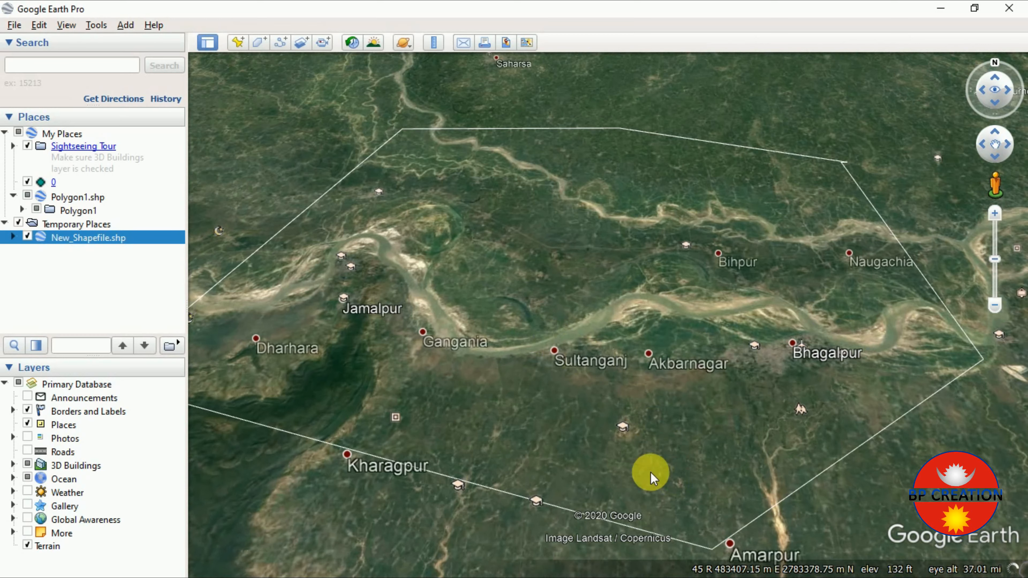
{"action": "scroll", "coordinate": [555, 428], "scroll_direction": "up", "scroll_amount": 2}
{"action": "scroll", "coordinate": [557, 436], "scroll_direction": "up", "scroll_amount": 2}
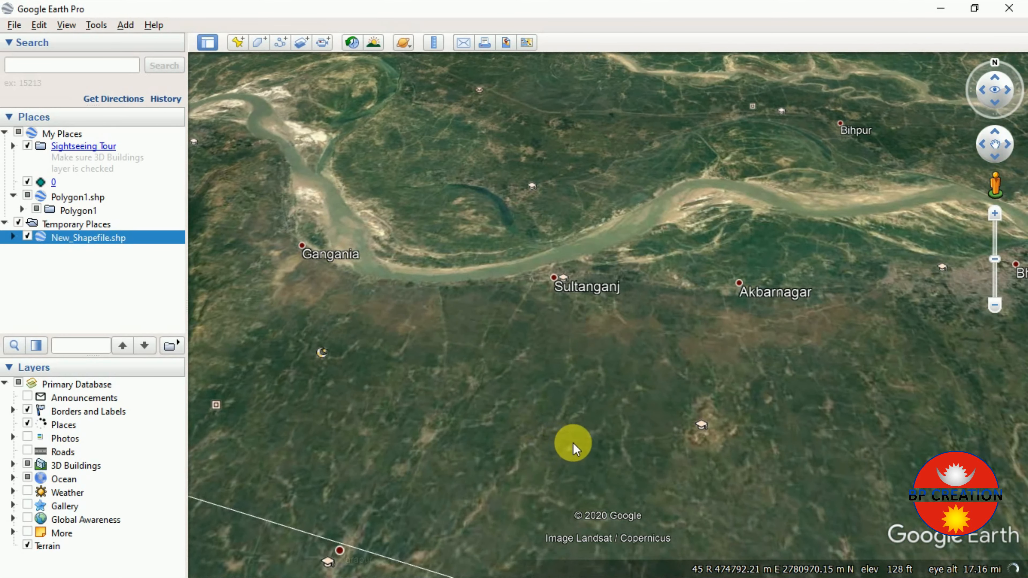
{"action": "scroll", "coordinate": [574, 425], "scroll_direction": "up", "scroll_amount": 1}
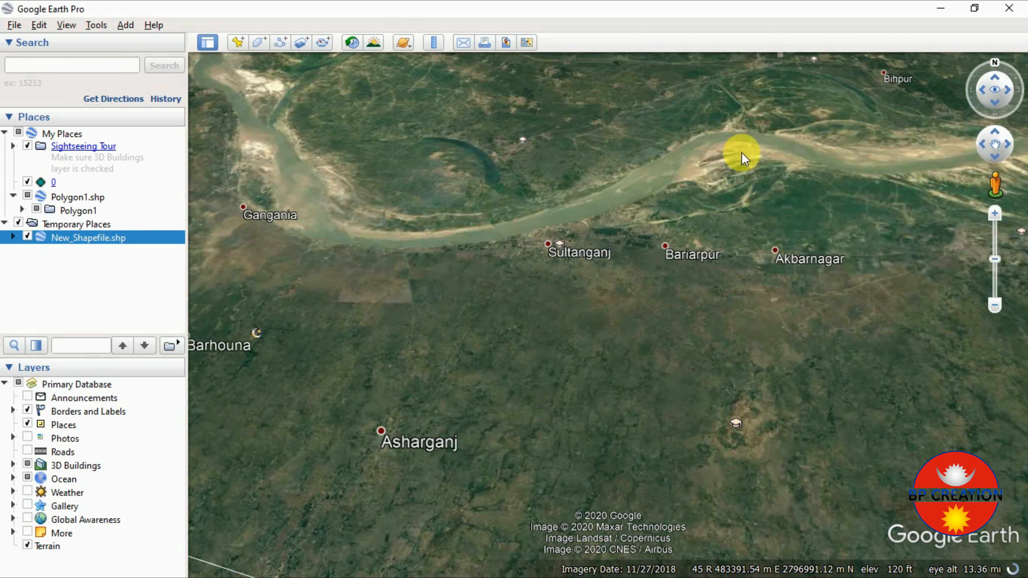
{"action": "double_click", "coordinate": [578, 206]}
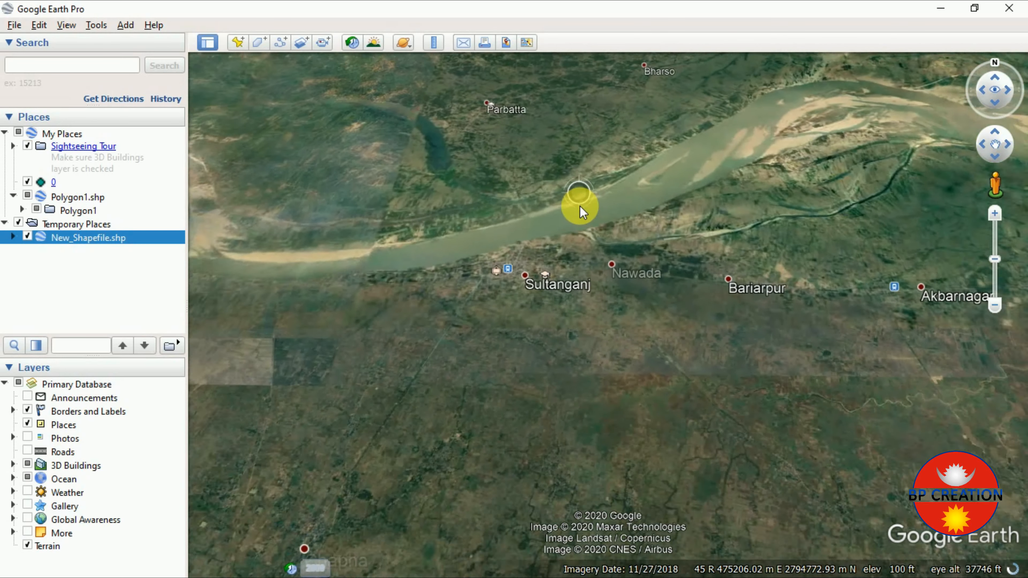
{"action": "scroll", "coordinate": [581, 211], "scroll_direction": "down", "scroll_amount": 5}
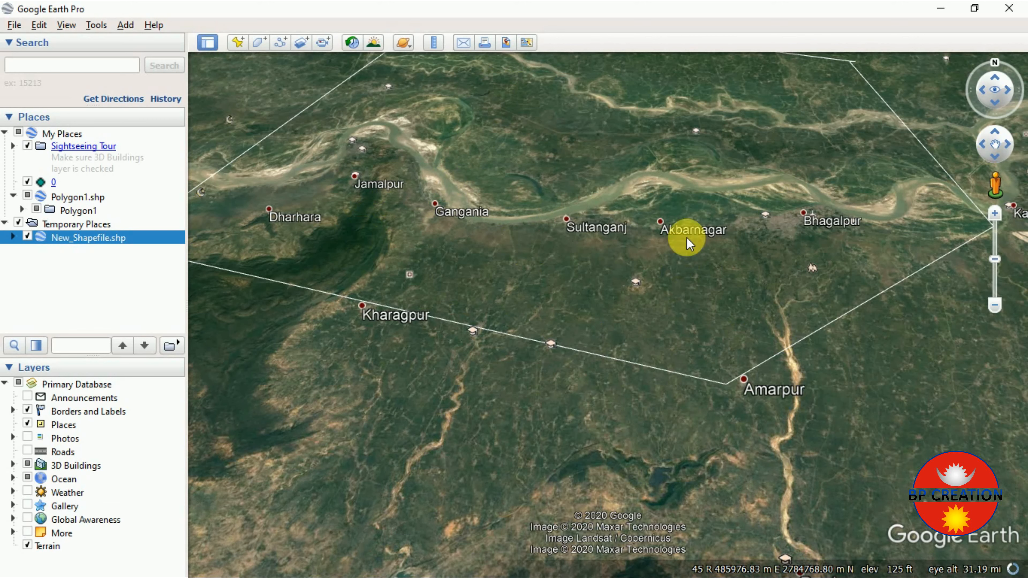
{"action": "scroll", "coordinate": [708, 215], "scroll_direction": "down", "scroll_amount": 2}
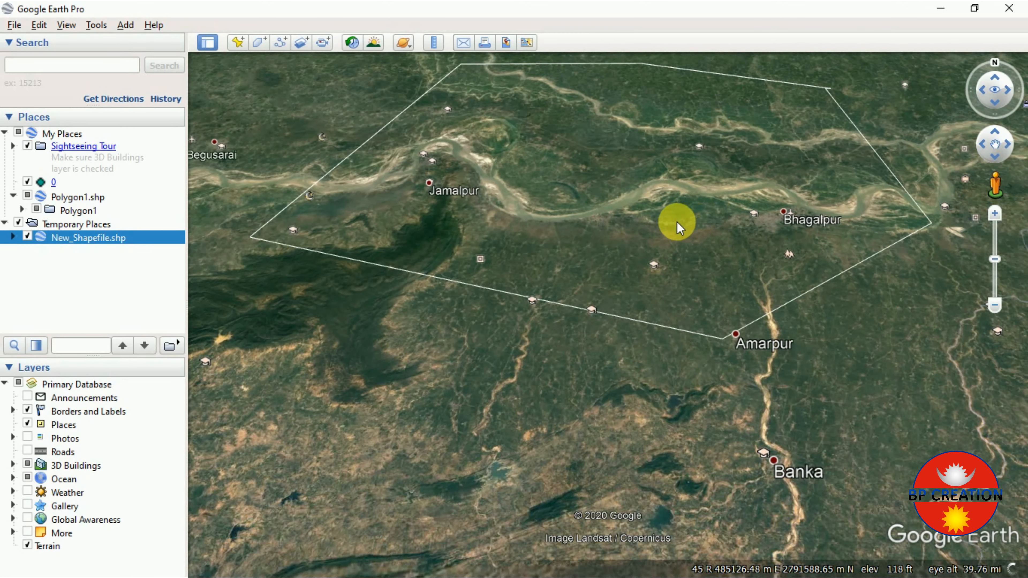
{"action": "scroll", "coordinate": [615, 235], "scroll_direction": "up", "scroll_amount": 5}
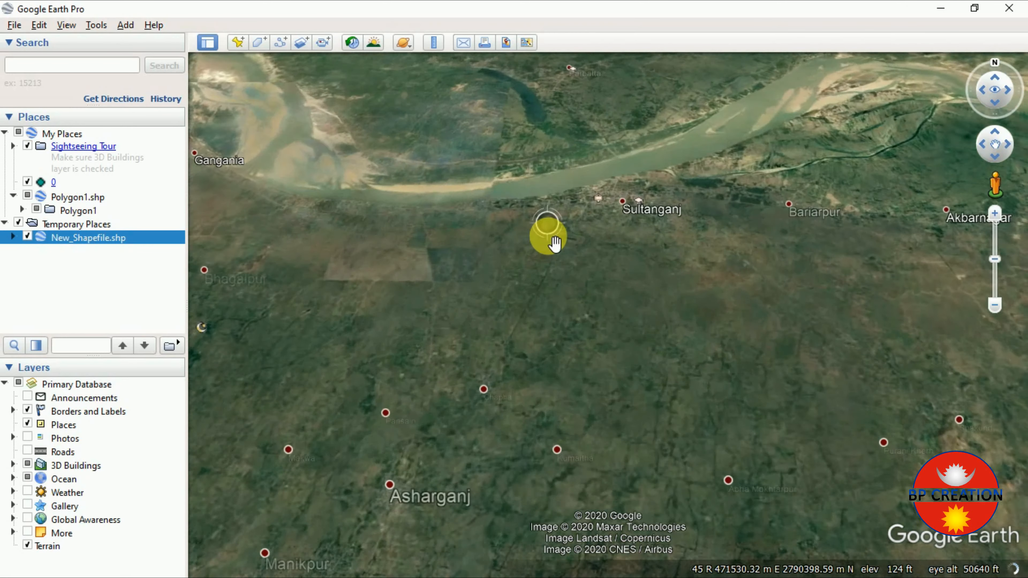
{"action": "scroll", "coordinate": [591, 267], "scroll_direction": "up", "scroll_amount": 4}
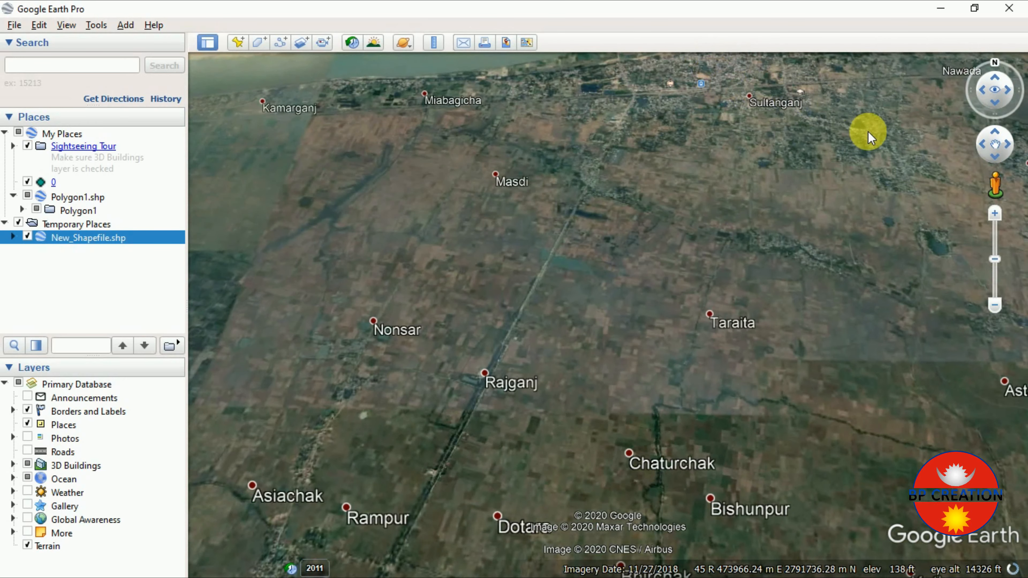
{"action": "scroll", "coordinate": [670, 74], "scroll_direction": "up", "scroll_amount": 3}
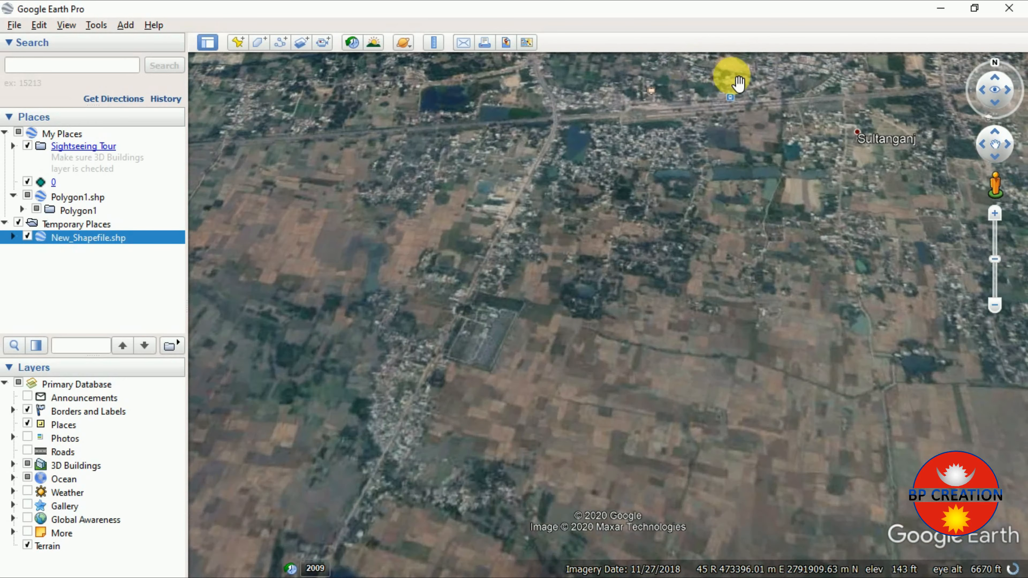
{"action": "scroll", "coordinate": [737, 83], "scroll_direction": "up", "scroll_amount": 2}
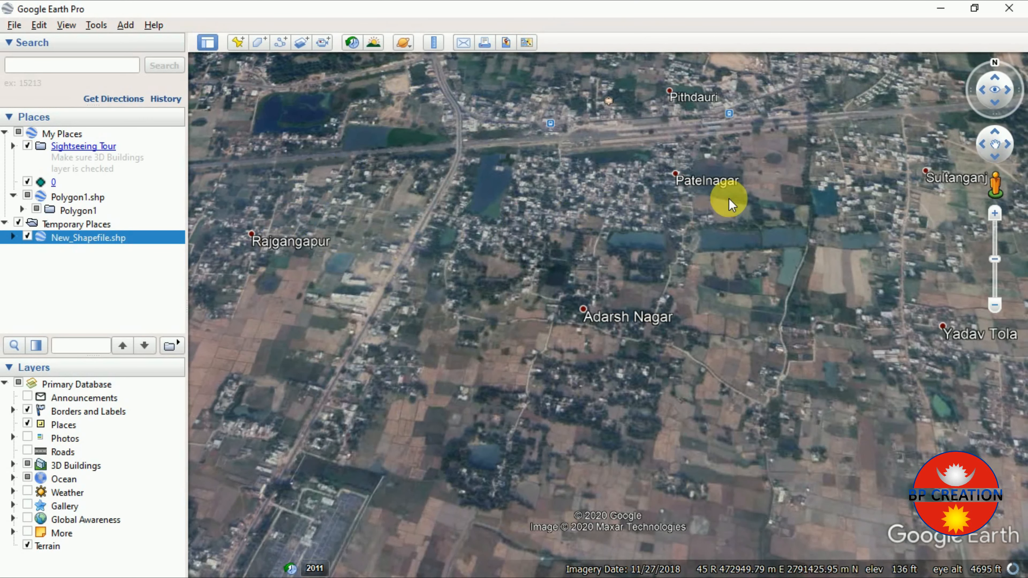
{"action": "scroll", "coordinate": [649, 161], "scroll_direction": "up", "scroll_amount": 2}
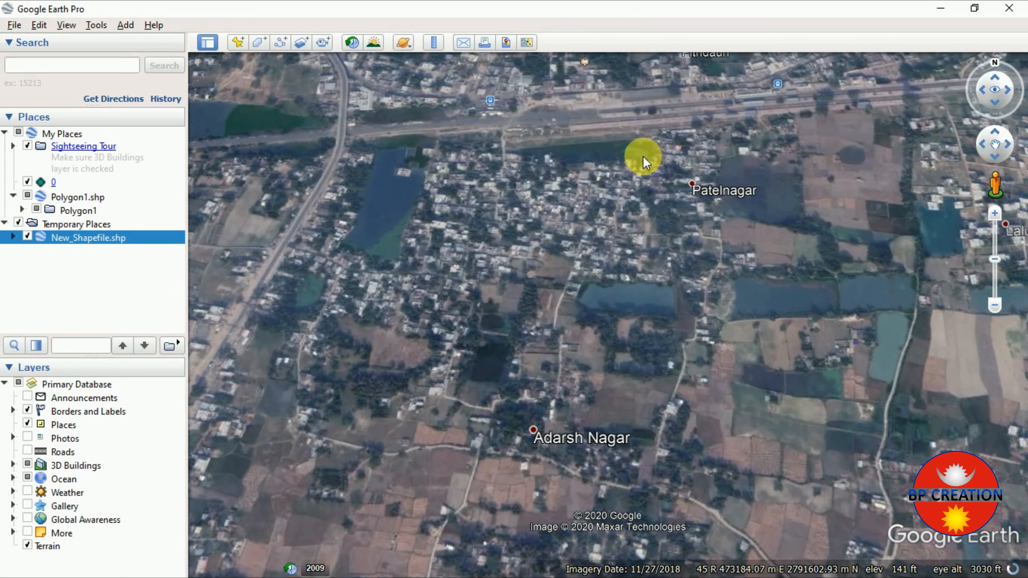
Step: Examine the study-area outline at progressively wider scales to see its location within Bihar and the surrounding region
{"action": "scroll", "coordinate": [644, 162], "scroll_direction": "down", "scroll_amount": 3}
{"action": "scroll", "coordinate": [646, 162], "scroll_direction": "down", "scroll_amount": 2}
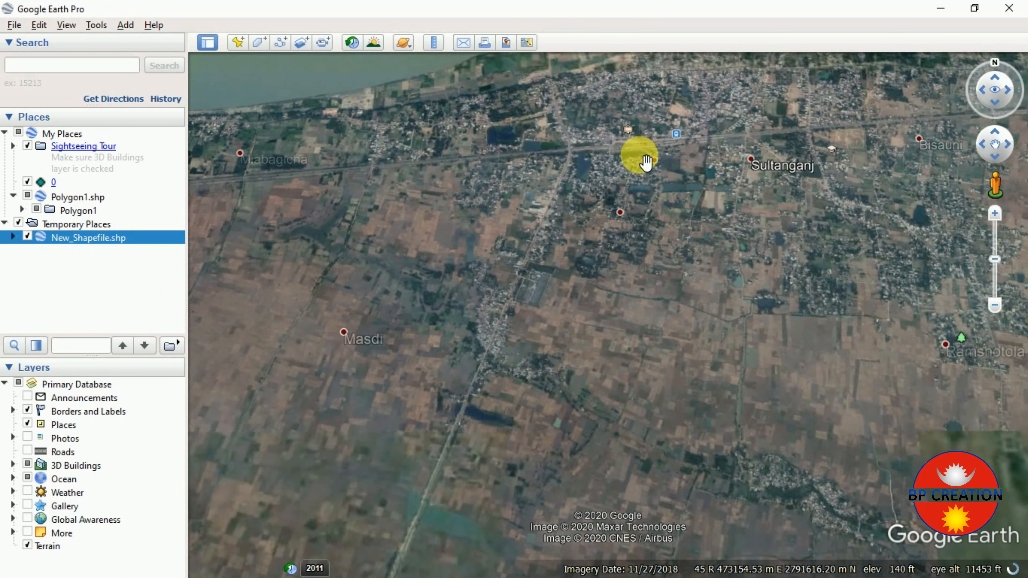
{"action": "scroll", "coordinate": [643, 160], "scroll_direction": "down", "scroll_amount": 2}
{"action": "scroll", "coordinate": [635, 154], "scroll_direction": "down", "scroll_amount": 3}
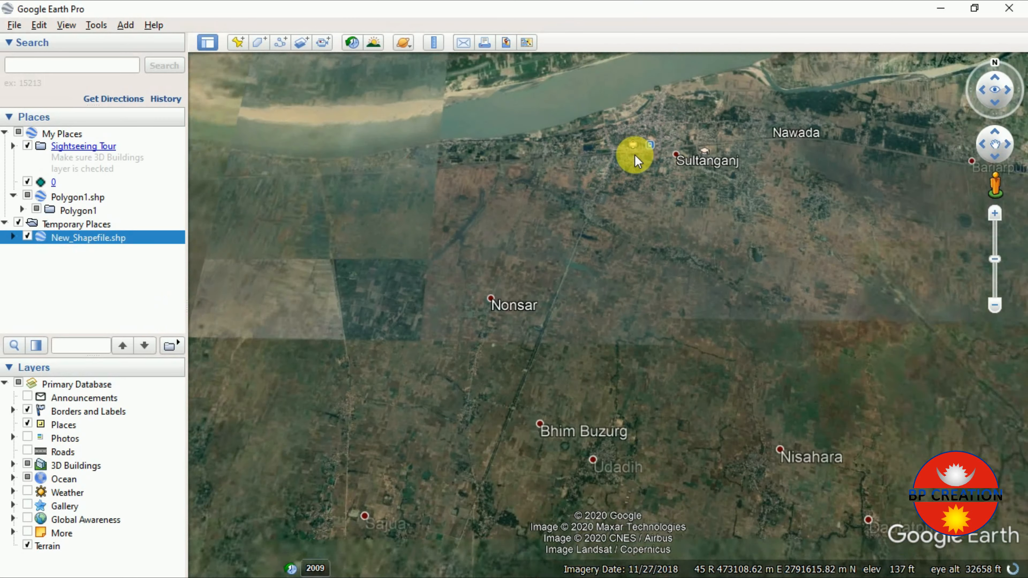
{"action": "scroll", "coordinate": [635, 154], "scroll_direction": "down", "scroll_amount": 5}
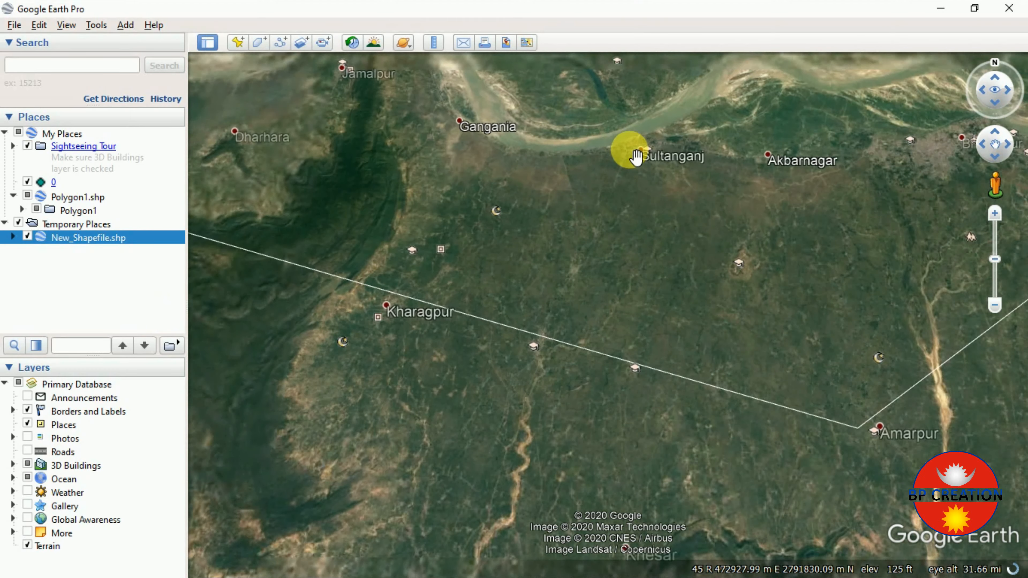
{"action": "scroll", "coordinate": [635, 156], "scroll_direction": "down", "scroll_amount": 3}
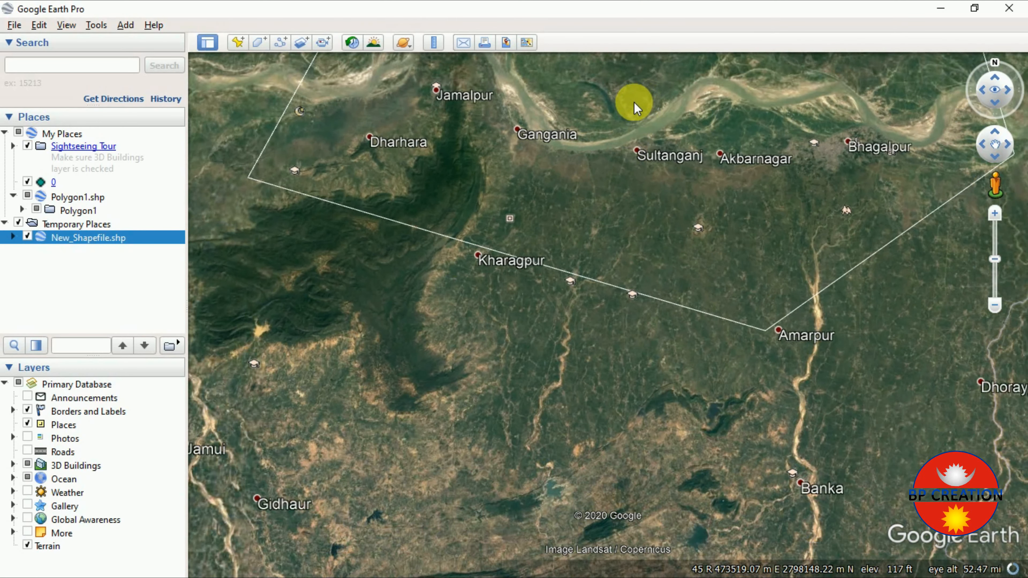
{"action": "scroll", "coordinate": [629, 101], "scroll_direction": "down", "scroll_amount": 4}
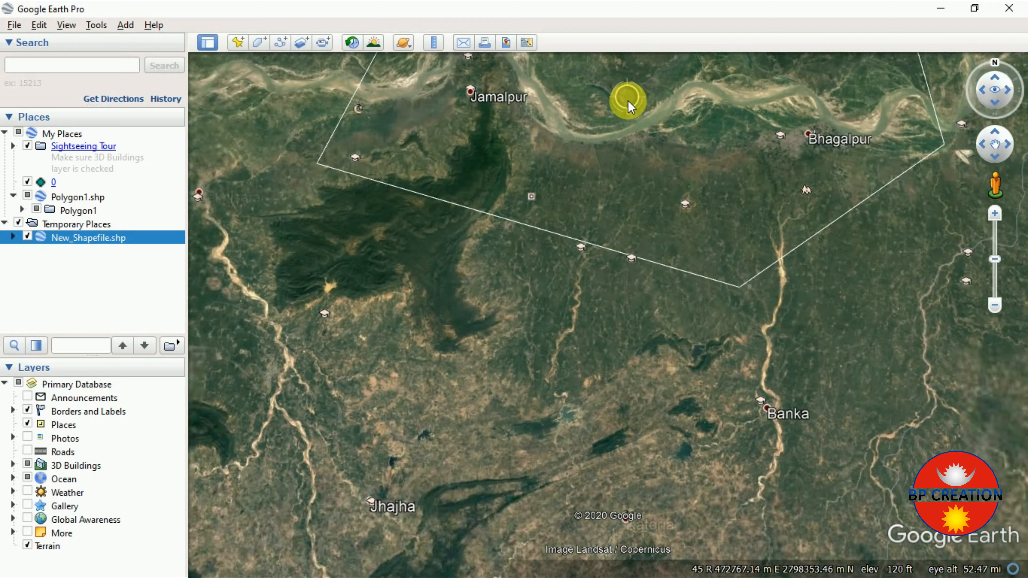
{"action": "scroll", "coordinate": [612, 115], "scroll_direction": "down", "scroll_amount": 4}
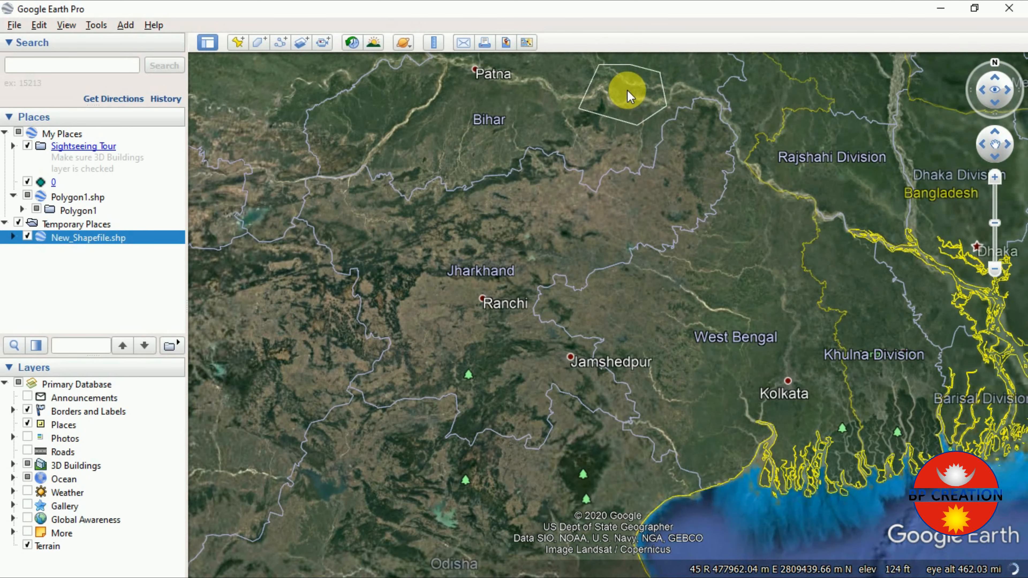
{"action": "scroll", "coordinate": [621, 92], "scroll_direction": "down", "scroll_amount": 3}
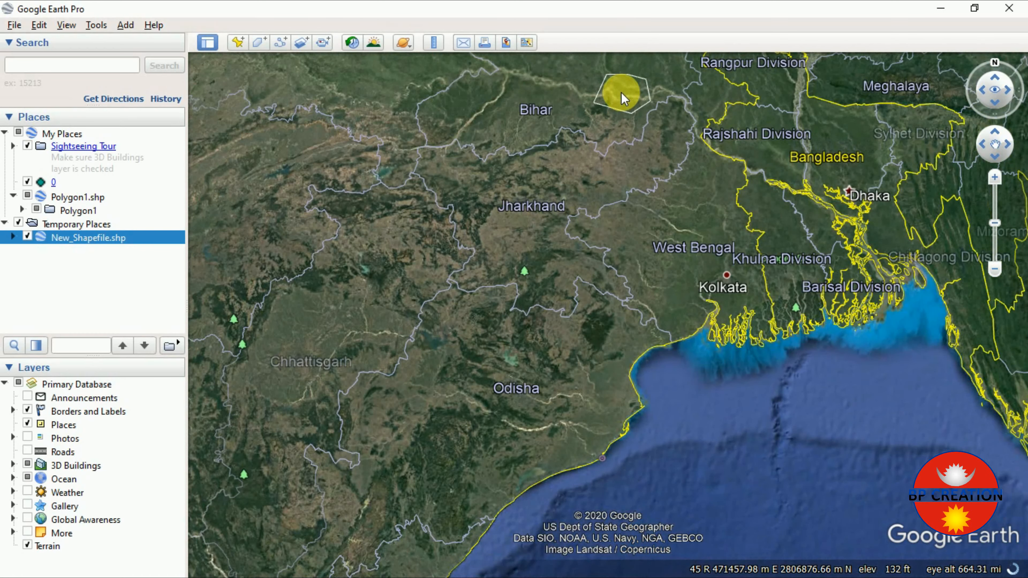
{"action": "scroll", "coordinate": [619, 91], "scroll_direction": "up", "scroll_amount": 1}
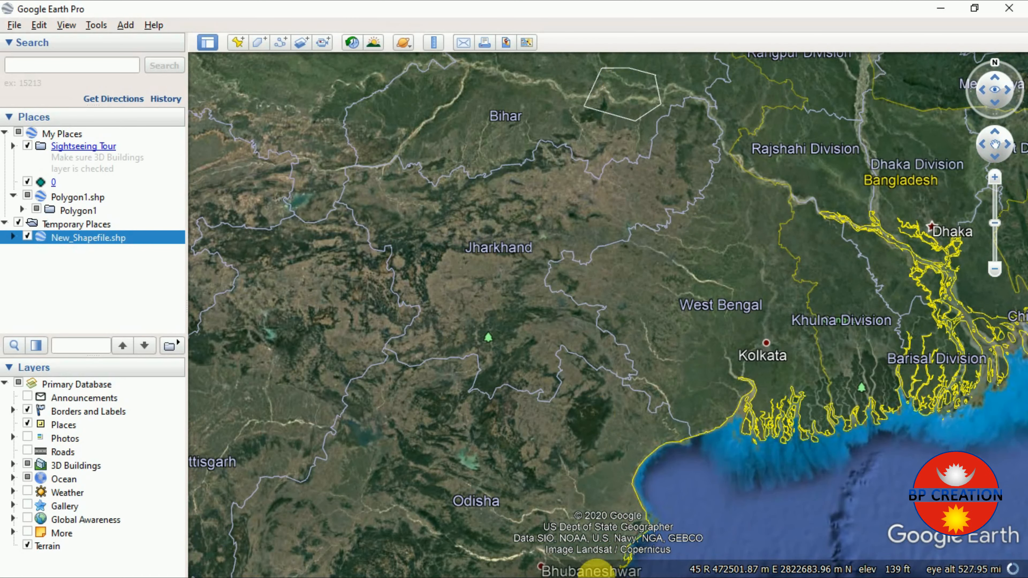
Step: Switch back to ArcMap and remove the clipped RGB raster and the Landsat composite raster from the map layers
{"action": "left_click", "coordinate": [940, 9]}
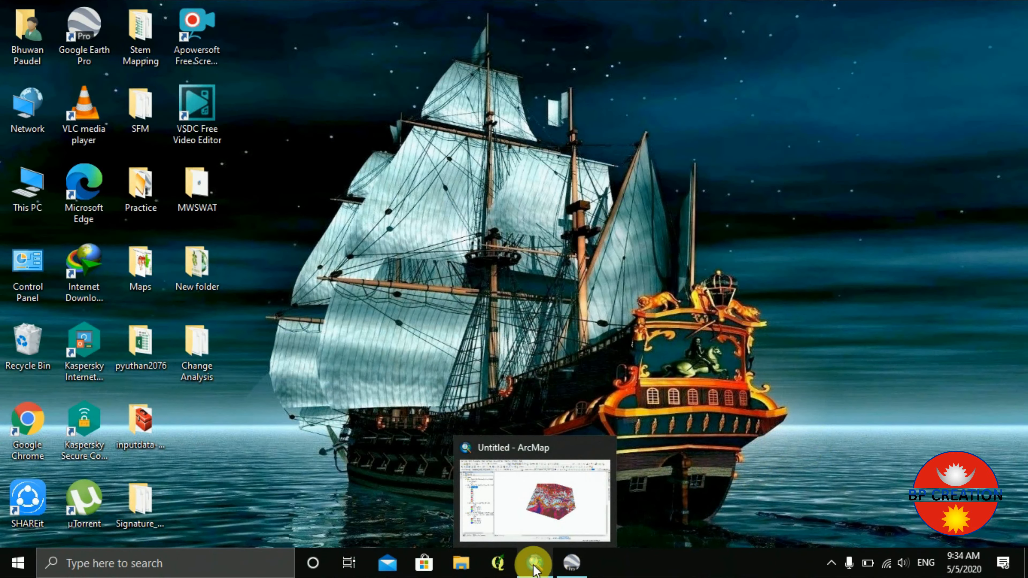
{"action": "left_click", "coordinate": [535, 563]}
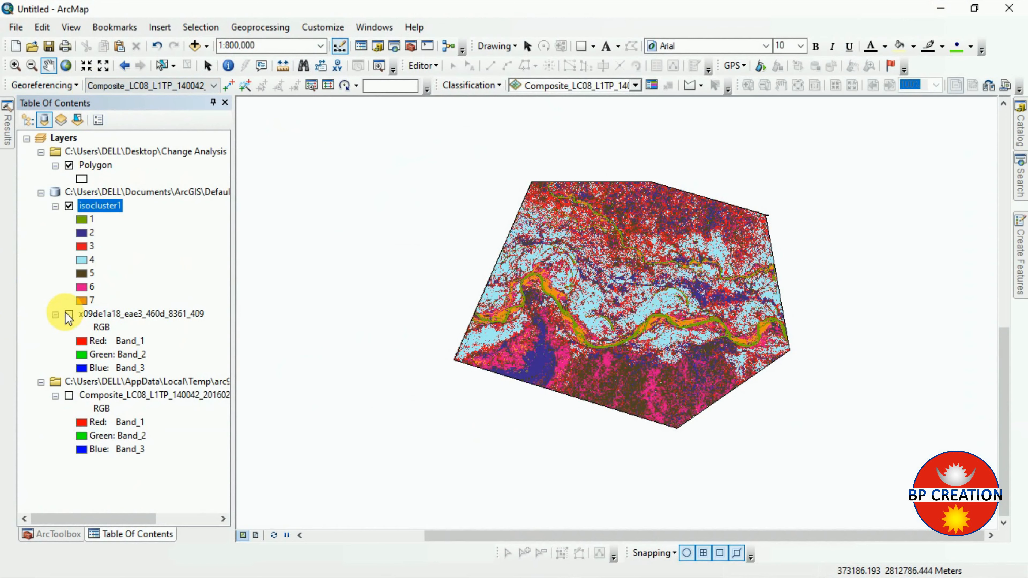
{"action": "left_click", "coordinate": [108, 313]}
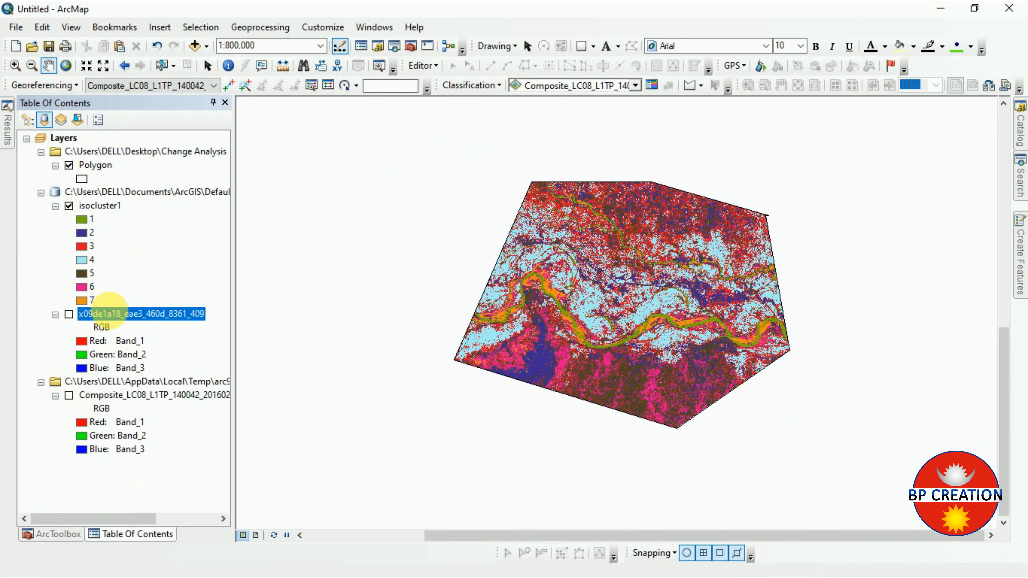
{"action": "right_click", "coordinate": [108, 314]}
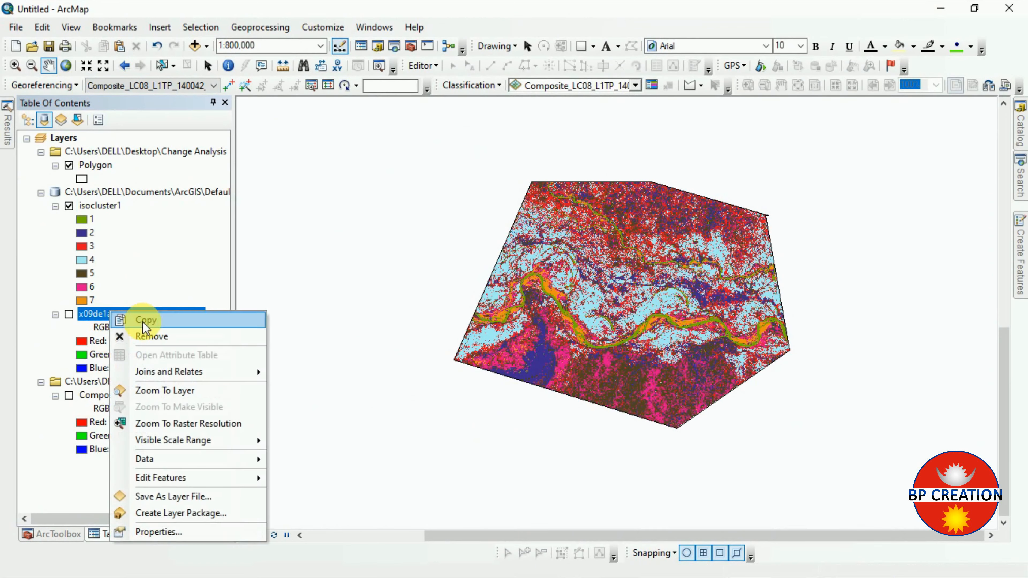
{"action": "left_click", "coordinate": [154, 336]}
{"action": "right_click", "coordinate": [123, 334]}
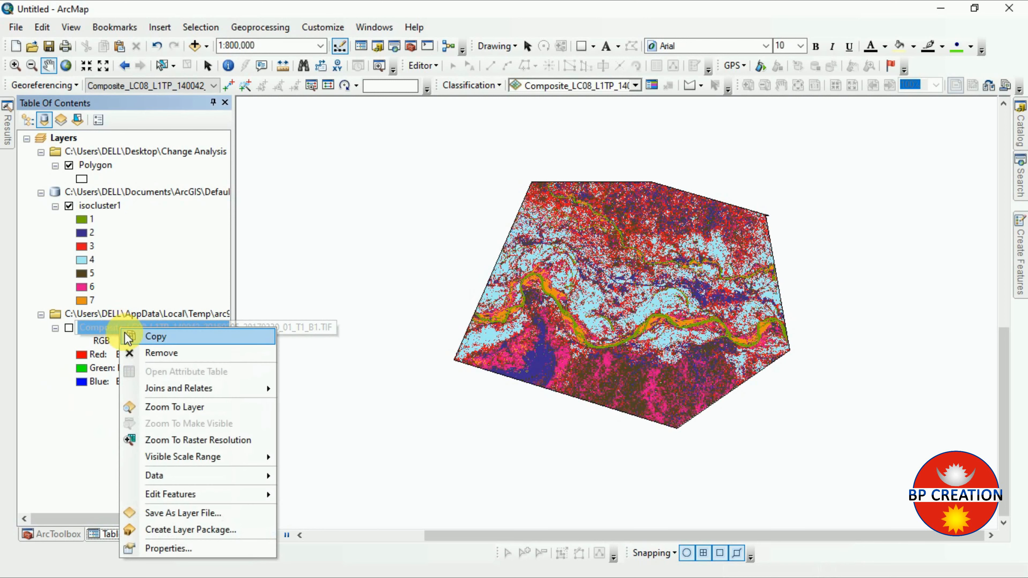
{"action": "left_click", "coordinate": [148, 351]}
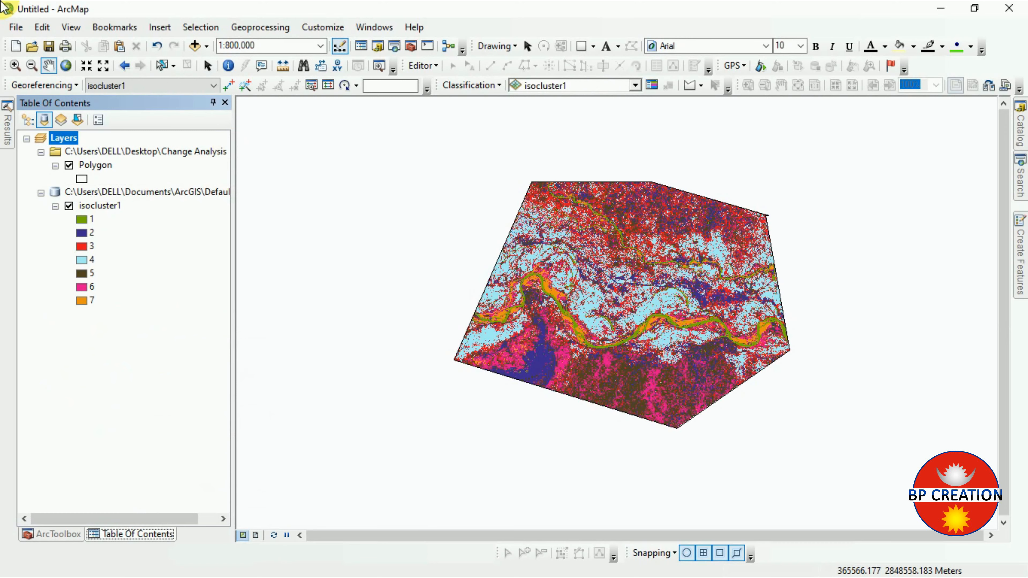
Step: Enter "Recla" in the local tool search and inspect the isocluster1 classes along the river at several scales
{"action": "left_click", "coordinate": [1019, 178]}
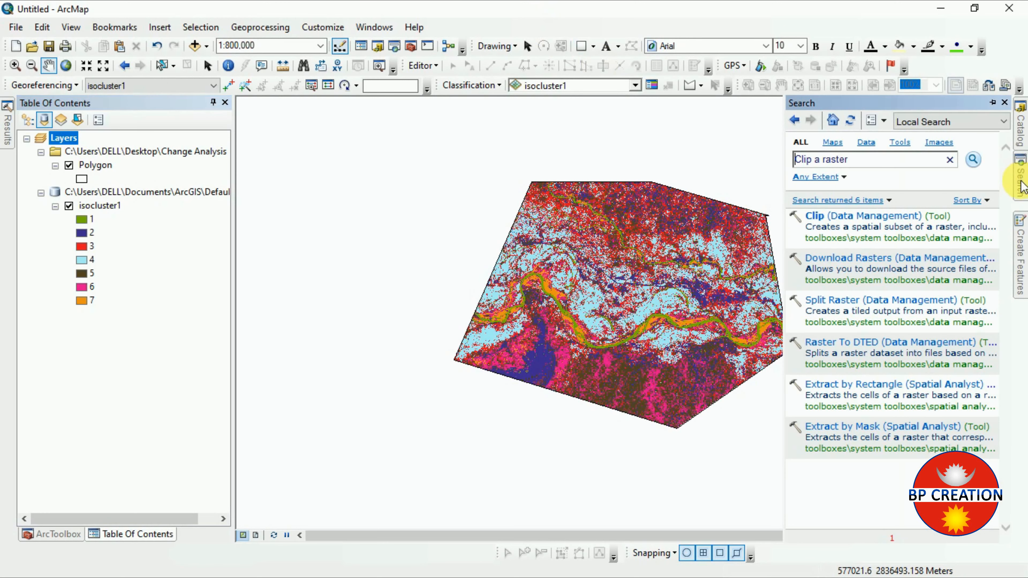
{"action": "left_click_drag", "start_coordinate": [910, 159], "coordinate": [781, 158]}
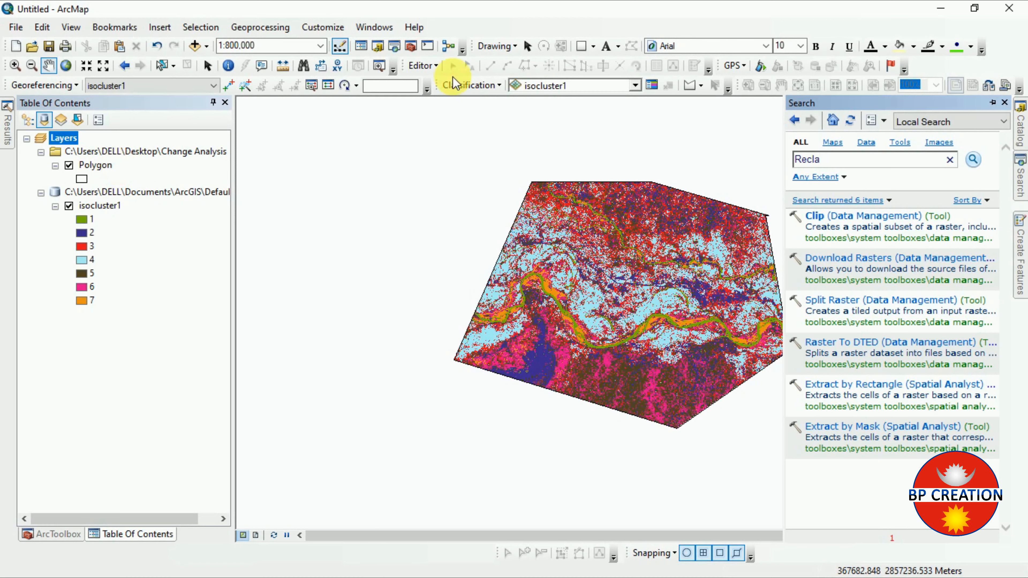
{"action": "scroll", "coordinate": [647, 317], "scroll_direction": "up", "scroll_amount": 1}
{"action": "scroll", "coordinate": [647, 317], "scroll_direction": "up", "scroll_amount": 3}
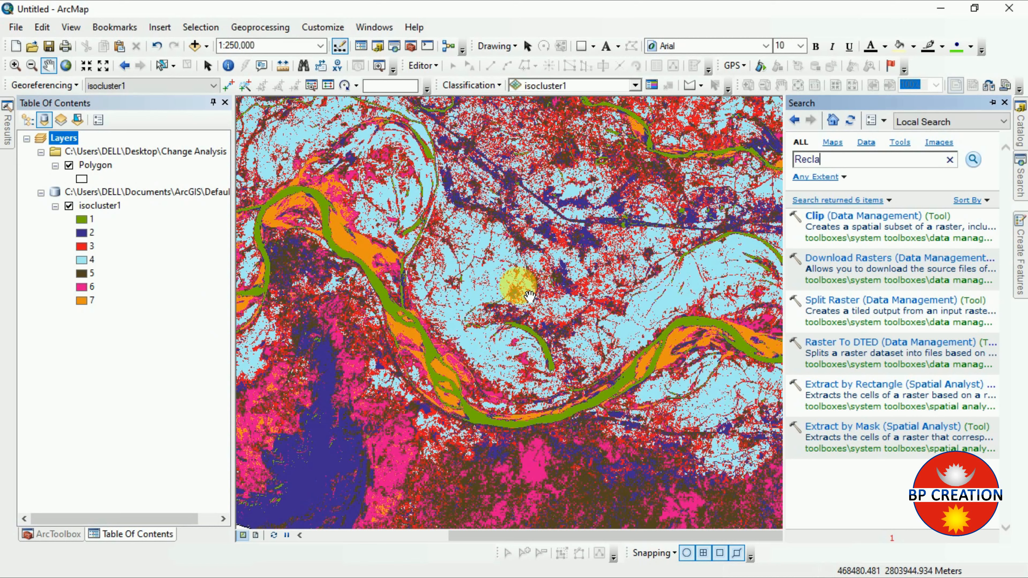
{"action": "scroll", "coordinate": [547, 362], "scroll_direction": "down", "scroll_amount": 4}
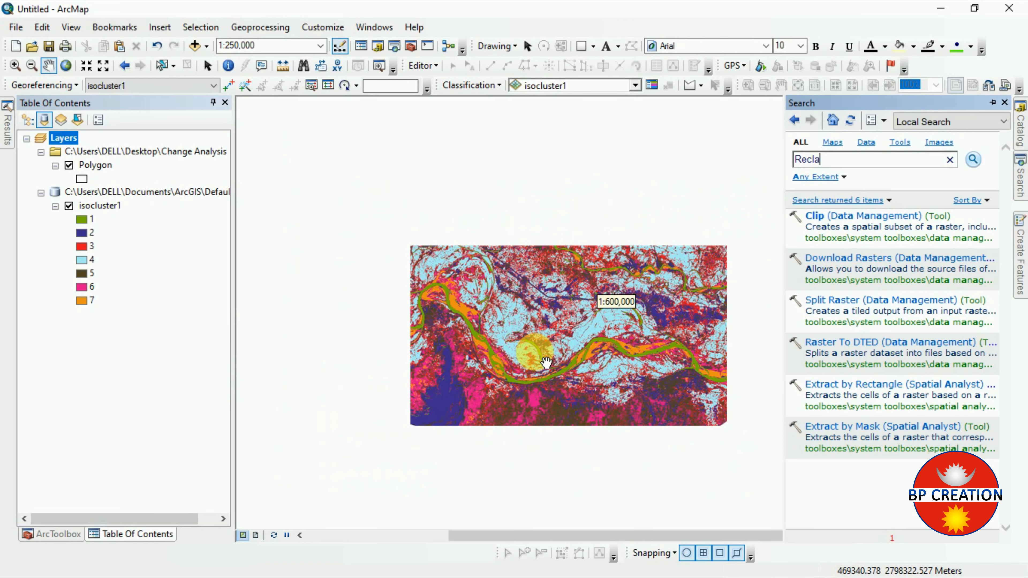
{"action": "scroll", "coordinate": [611, 369], "scroll_direction": "up", "scroll_amount": 2}
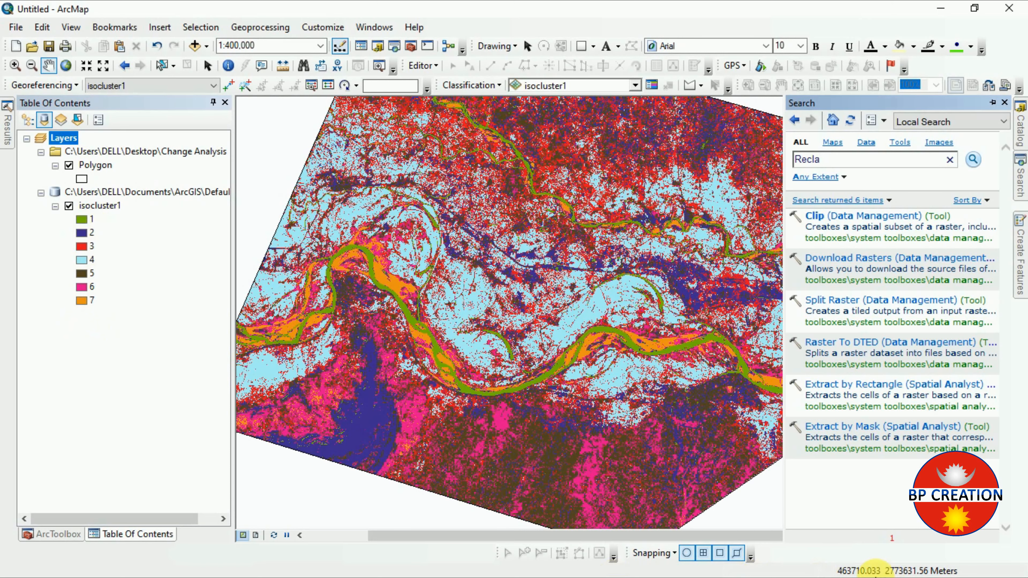
Step: Switch to Google Earth Pro and locate the study-area outline around Jamalpur and Bhagalpur in Bihar
{"action": "left_click", "coordinate": [929, 9]}
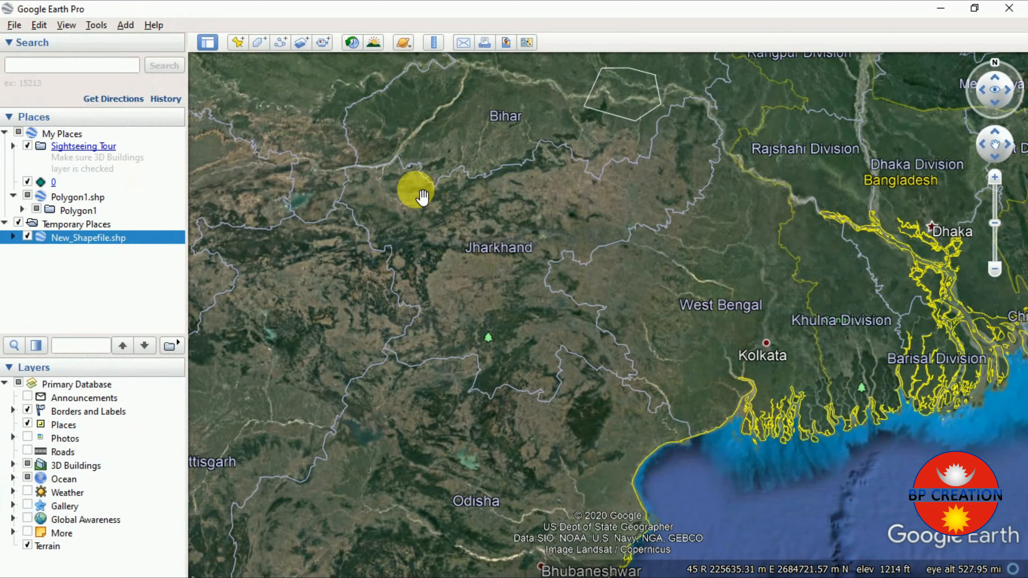
{"action": "scroll", "coordinate": [602, 354], "scroll_direction": "up", "scroll_amount": 3}
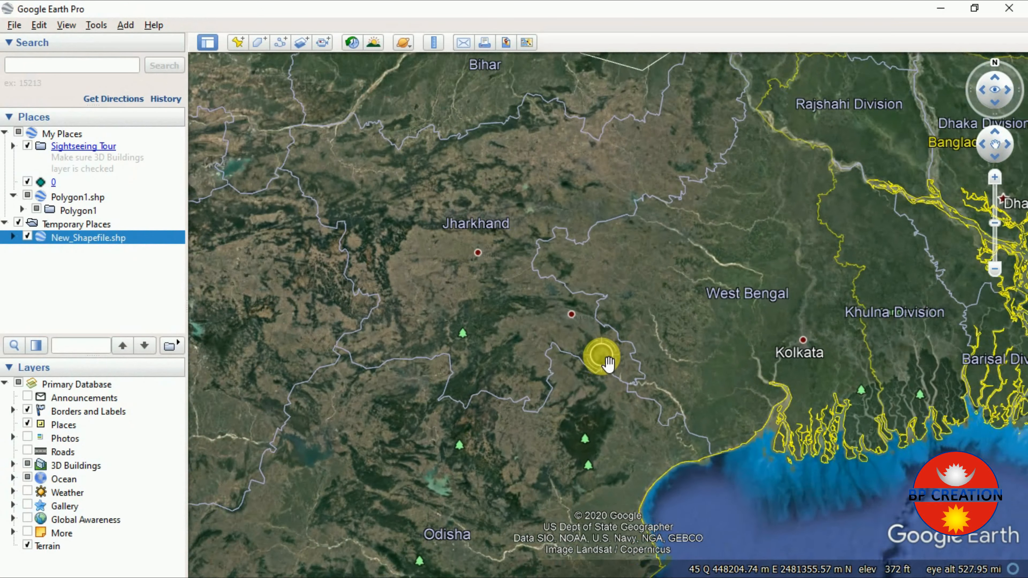
{"action": "scroll", "coordinate": [602, 352], "scroll_direction": "down", "scroll_amount": 4}
{"action": "scroll", "coordinate": [602, 352], "scroll_direction": "down", "scroll_amount": 3}
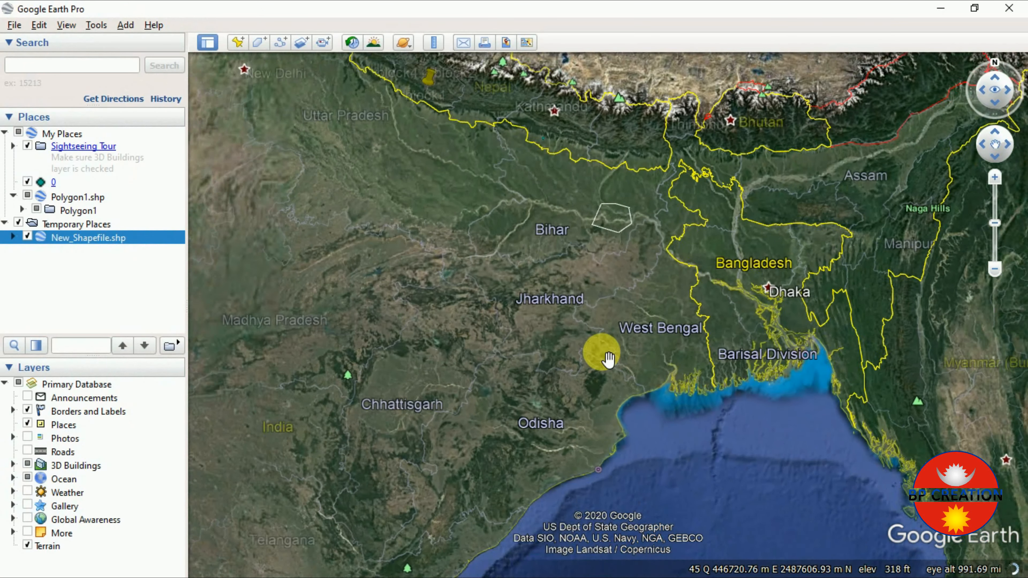
{"action": "scroll", "coordinate": [615, 243], "scroll_direction": "up", "scroll_amount": 4}
{"action": "scroll", "coordinate": [606, 294], "scroll_direction": "up", "scroll_amount": 5}
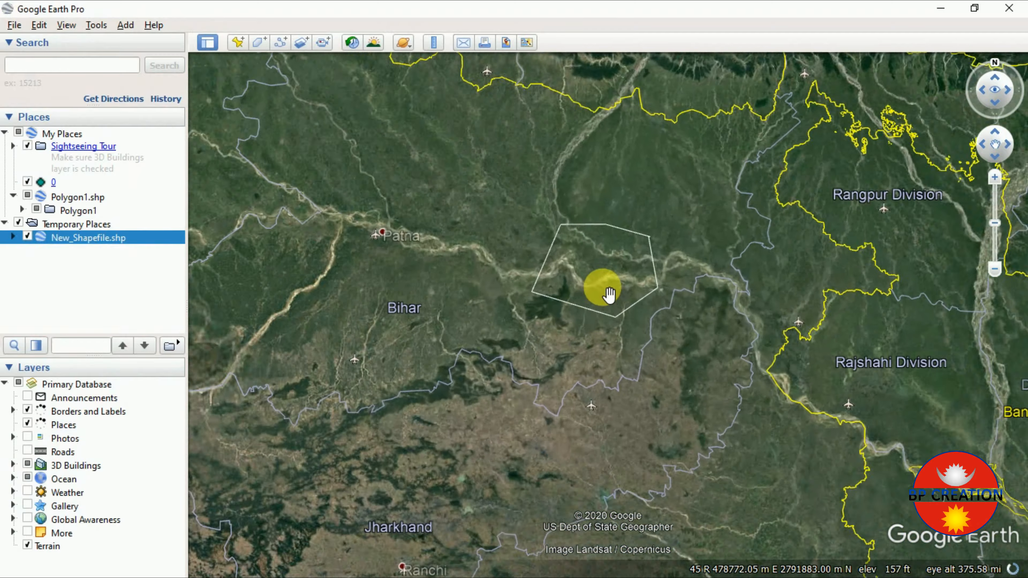
{"action": "scroll", "coordinate": [543, 292], "scroll_direction": "up", "scroll_amount": 5}
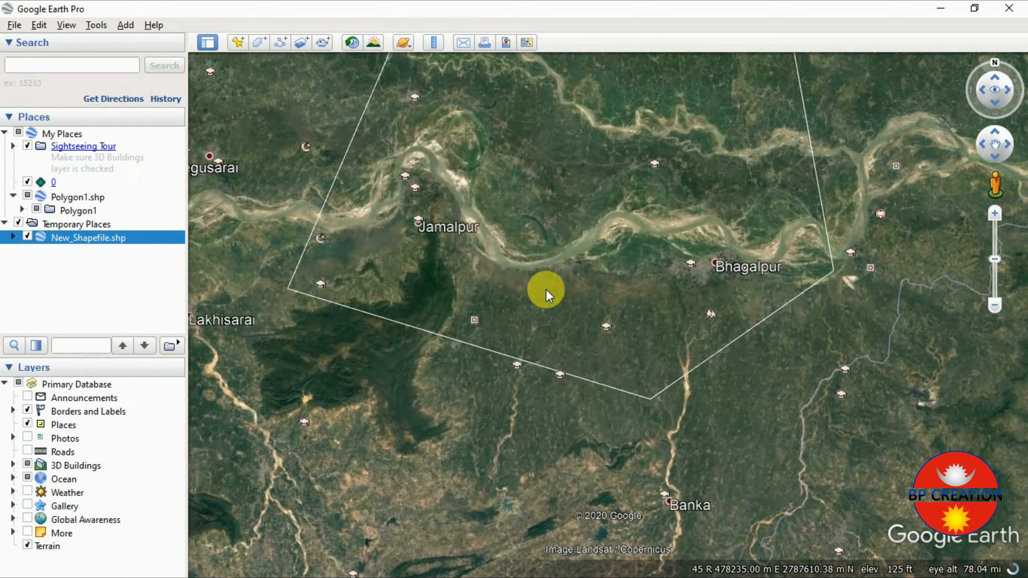
Step: Examine the fields and villages around Mohanpur, Sanri and Muskipur at close range, and switch to ArcMap to compare them with isocluster1
{"action": "scroll", "coordinate": [503, 387], "scroll_direction": "up", "scroll_amount": 3}
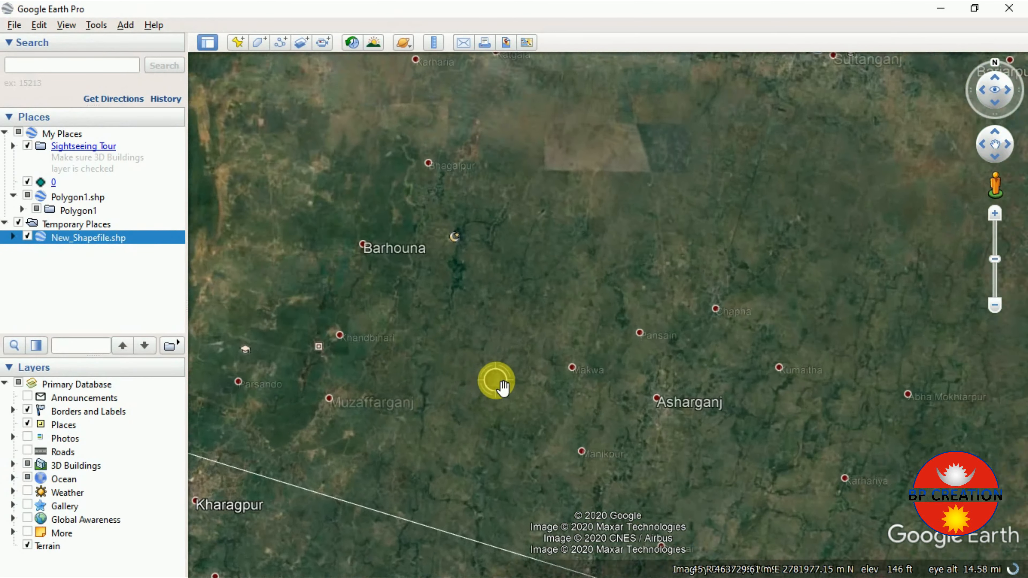
{"action": "scroll", "coordinate": [495, 430], "scroll_direction": "up", "scroll_amount": 4}
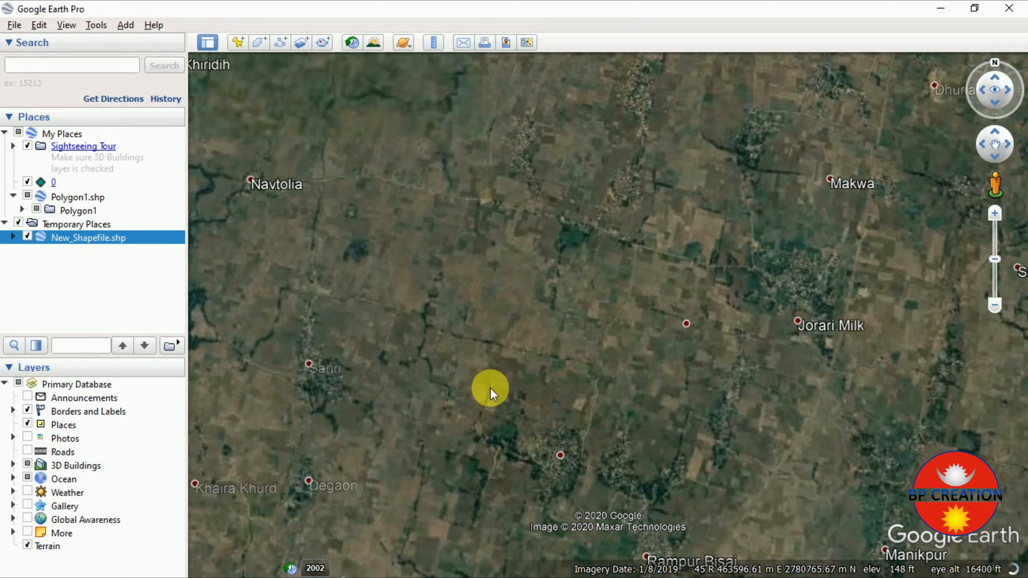
{"action": "scroll", "coordinate": [499, 367], "scroll_direction": "up", "scroll_amount": 3}
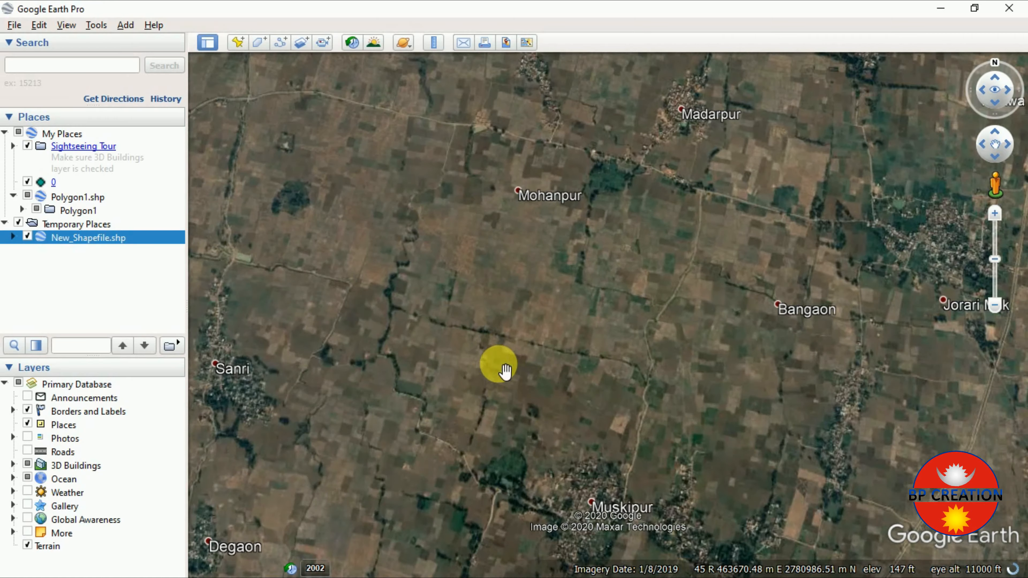
{"action": "scroll", "coordinate": [499, 366], "scroll_direction": "down", "scroll_amount": 3}
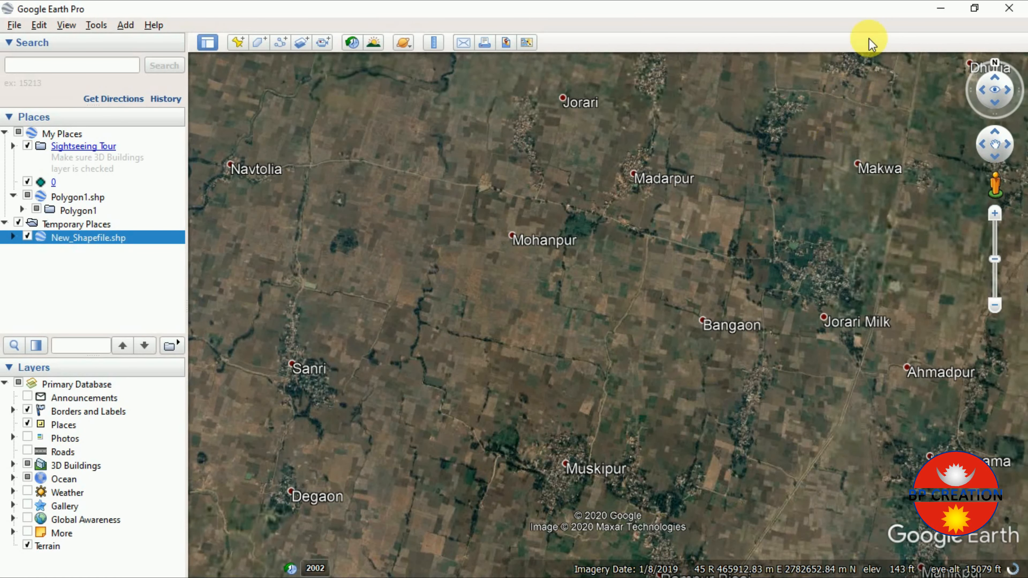
{"action": "left_click", "coordinate": [939, 9]}
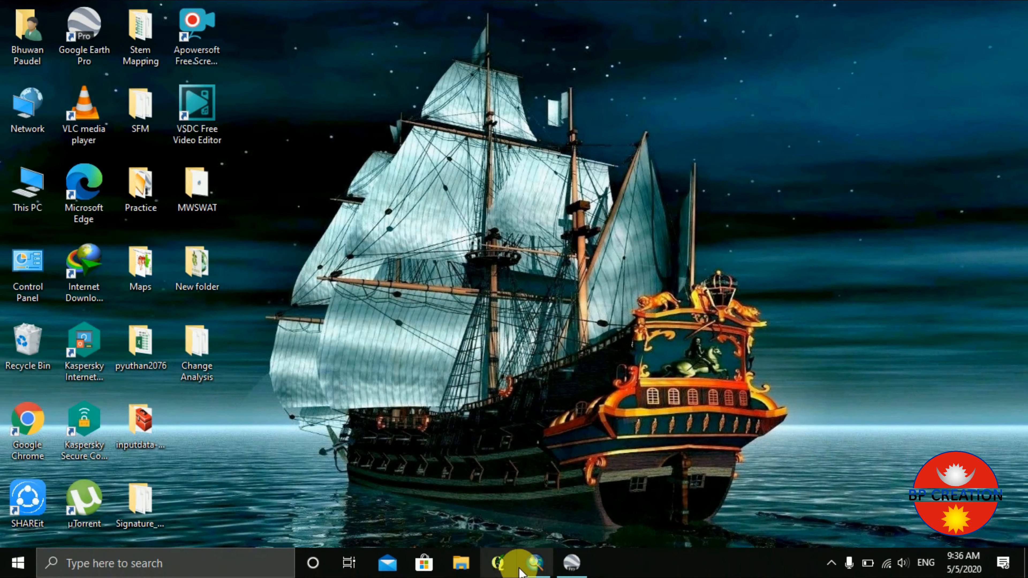
{"action": "left_click", "coordinate": [535, 564]}
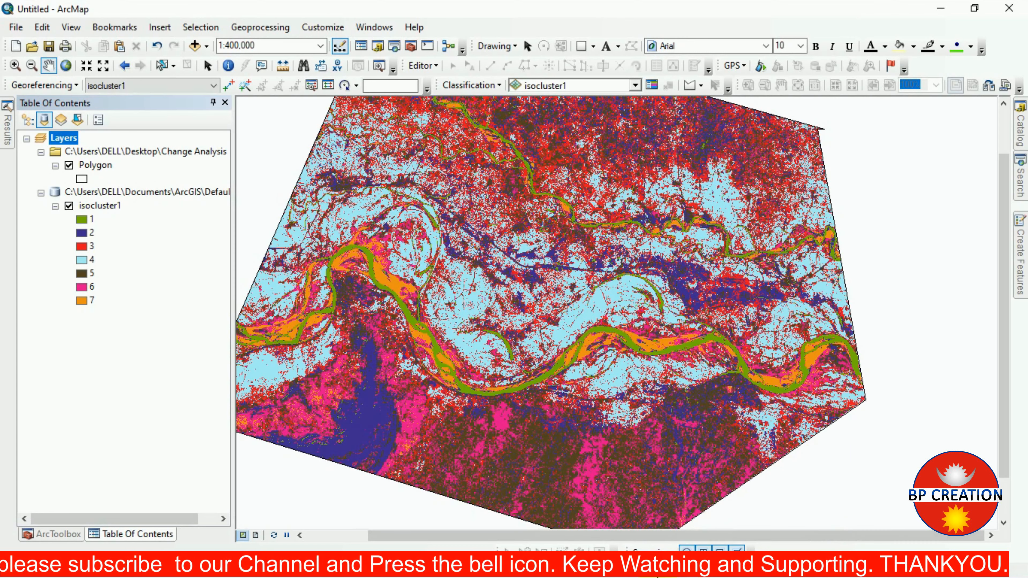
Step: Switch to Google Earth Pro and widen the view from Muskipur to the land between Kharagpur, Asharganj and Sultanganj
{"action": "left_click", "coordinate": [925, 17]}
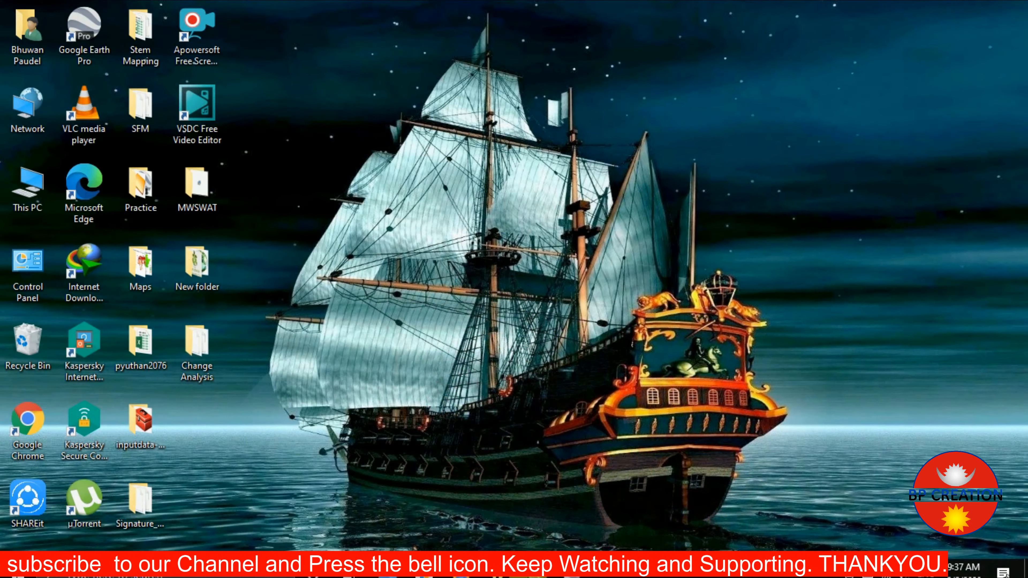
{"action": "mouse_move", "coordinate": [534, 567]}
{"action": "mouse_move", "coordinate": [572, 568]}
{"action": "left_click", "coordinate": [573, 511]}
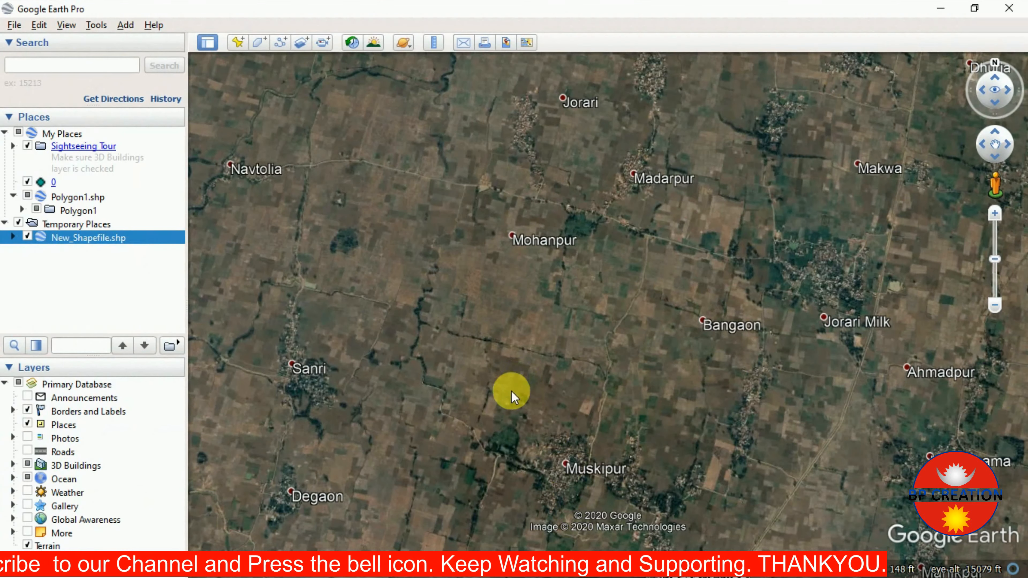
{"action": "scroll", "coordinate": [534, 360], "scroll_direction": "down", "scroll_amount": 3}
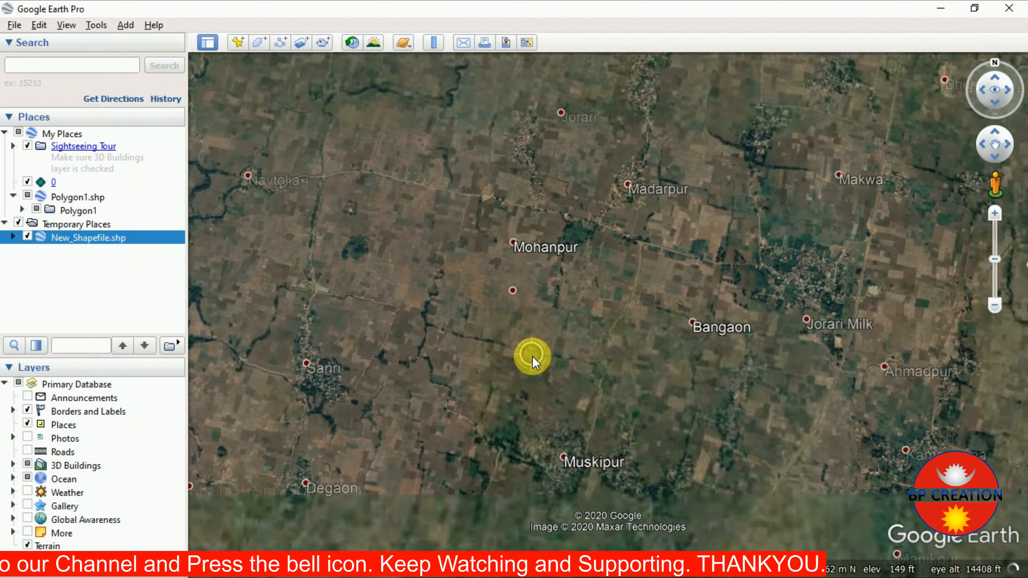
{"action": "scroll", "coordinate": [534, 360], "scroll_direction": "down", "scroll_amount": 5}
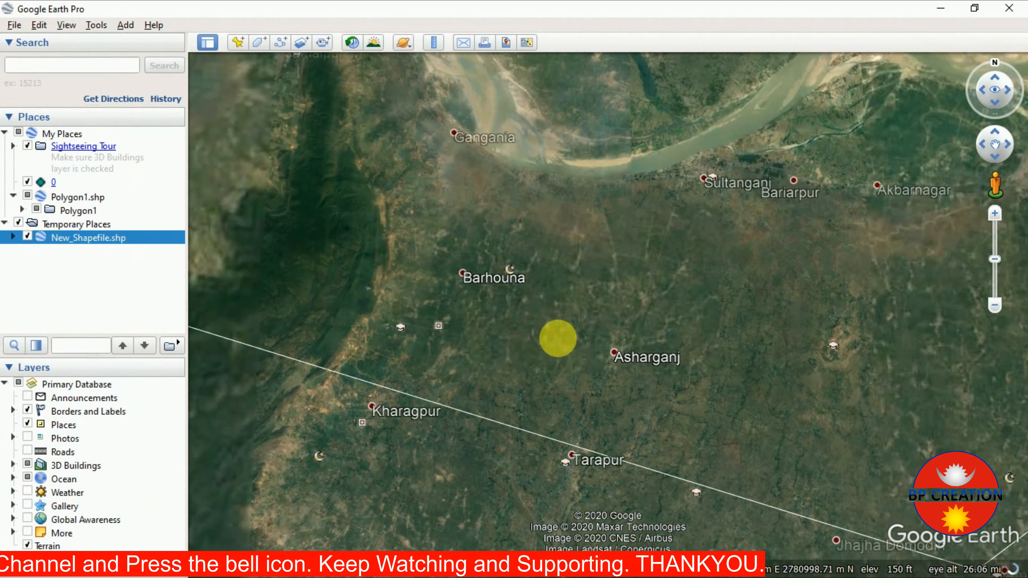
Step: Examine the fields near Zorawarpur Patpar and the adjoining river bend, and return to ArcMap to compare them with isocluster1
{"action": "scroll", "coordinate": [612, 77], "scroll_direction": "up", "scroll_amount": 6}
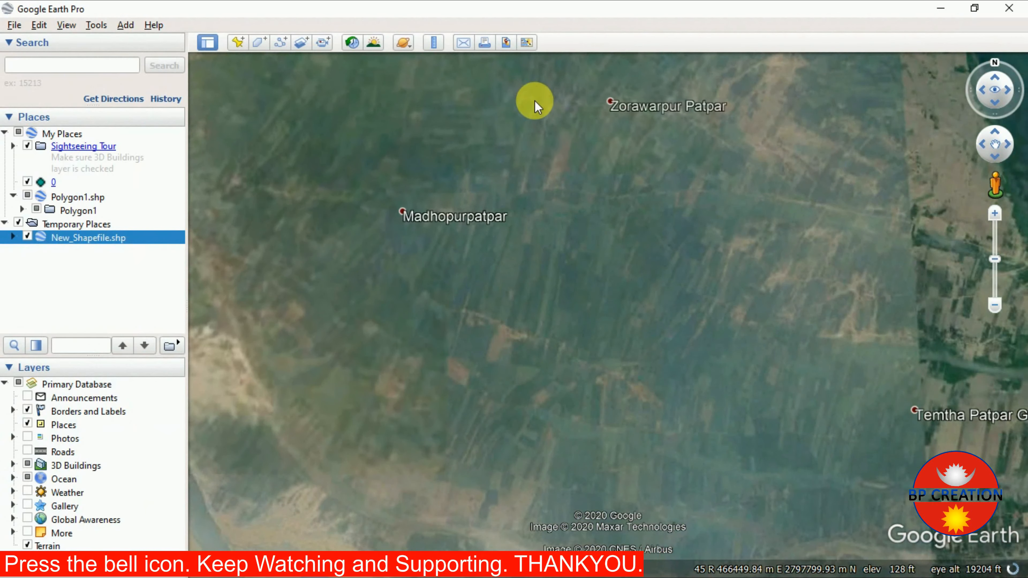
{"action": "scroll", "coordinate": [534, 101], "scroll_direction": "up", "scroll_amount": 3}
{"action": "scroll", "coordinate": [533, 102], "scroll_direction": "up", "scroll_amount": 4}
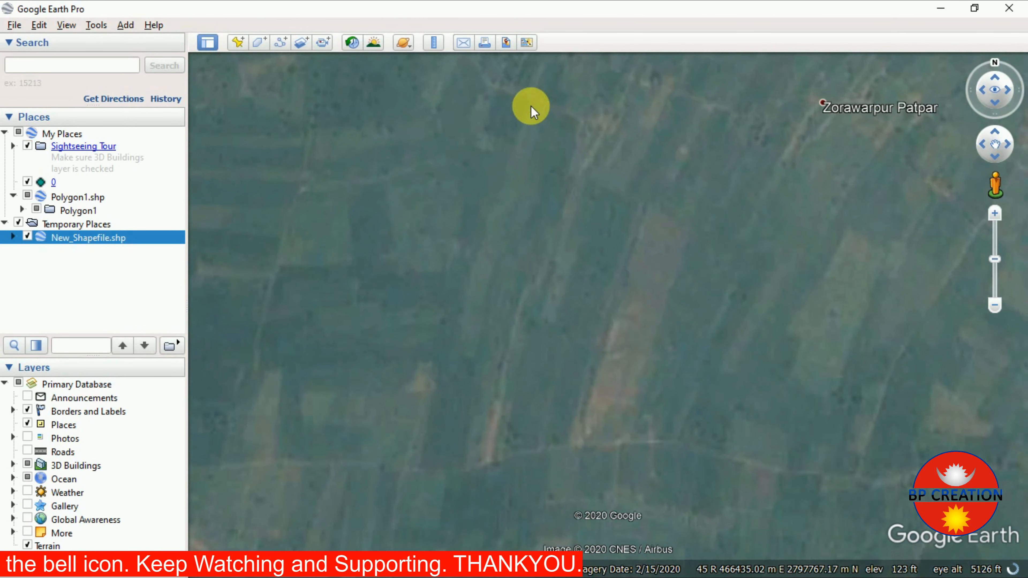
{"action": "scroll", "coordinate": [464, 162], "scroll_direction": "down", "scroll_amount": 4}
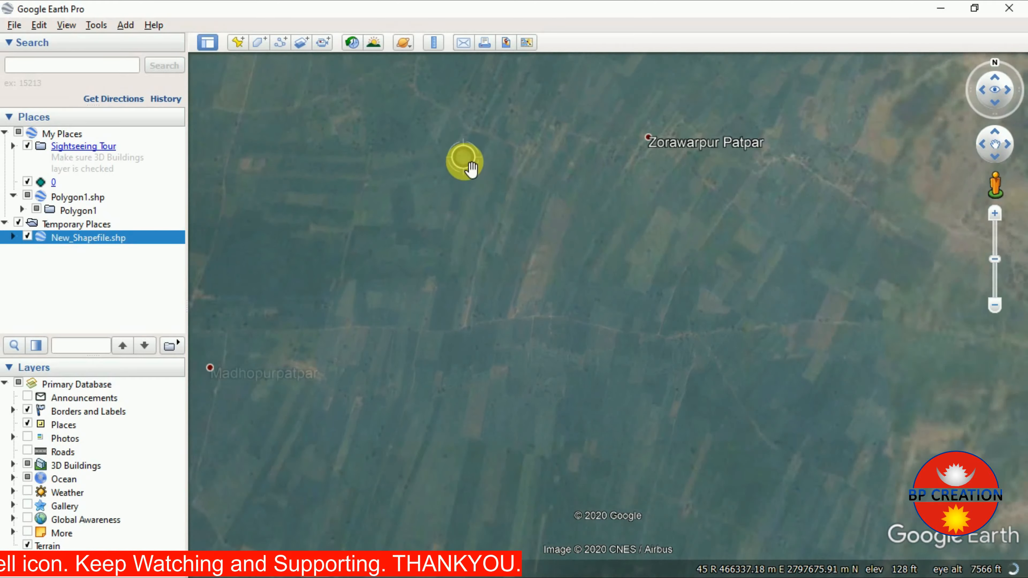
{"action": "scroll", "coordinate": [465, 163], "scroll_direction": "down", "scroll_amount": 4}
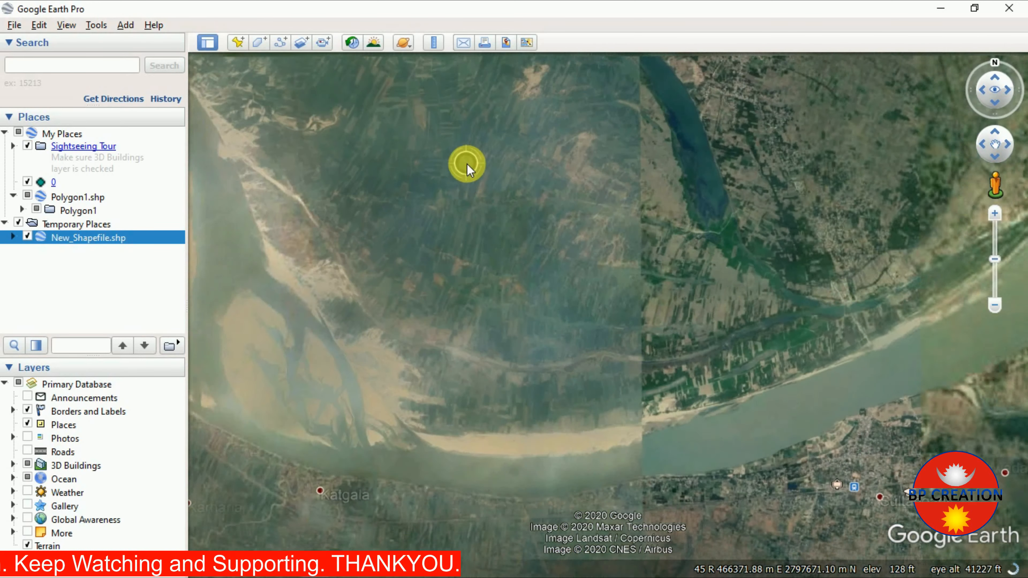
{"action": "scroll", "coordinate": [466, 165], "scroll_direction": "down", "scroll_amount": 2}
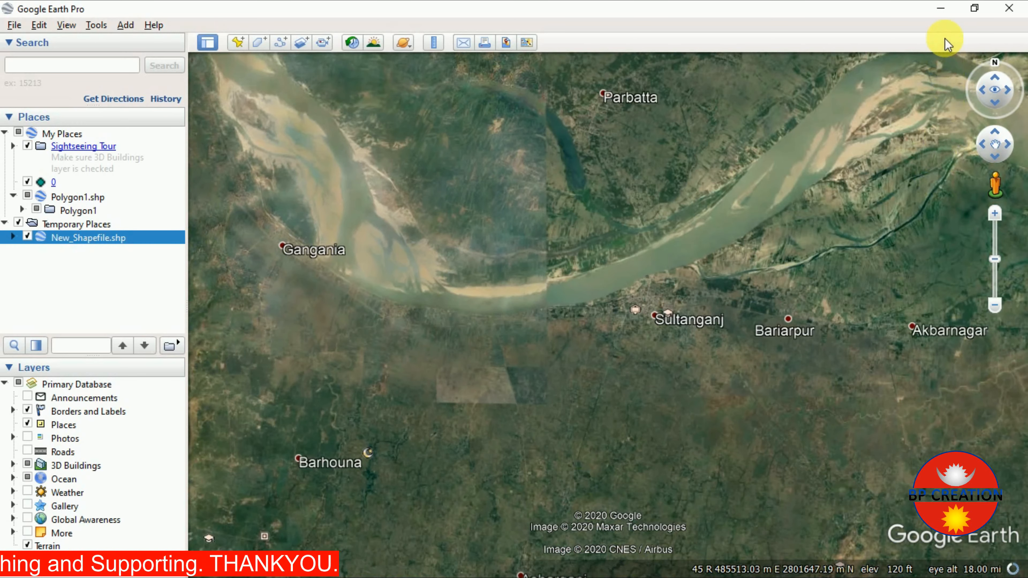
{"action": "left_click", "coordinate": [940, 10]}
{"action": "mouse_move", "coordinate": [530, 559]}
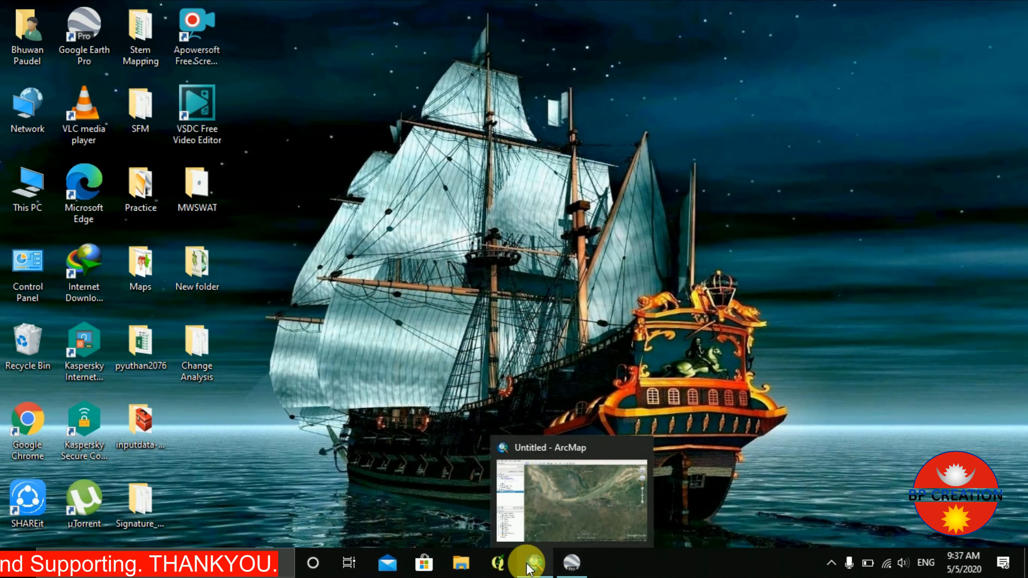
{"action": "left_click", "coordinate": [526, 435]}
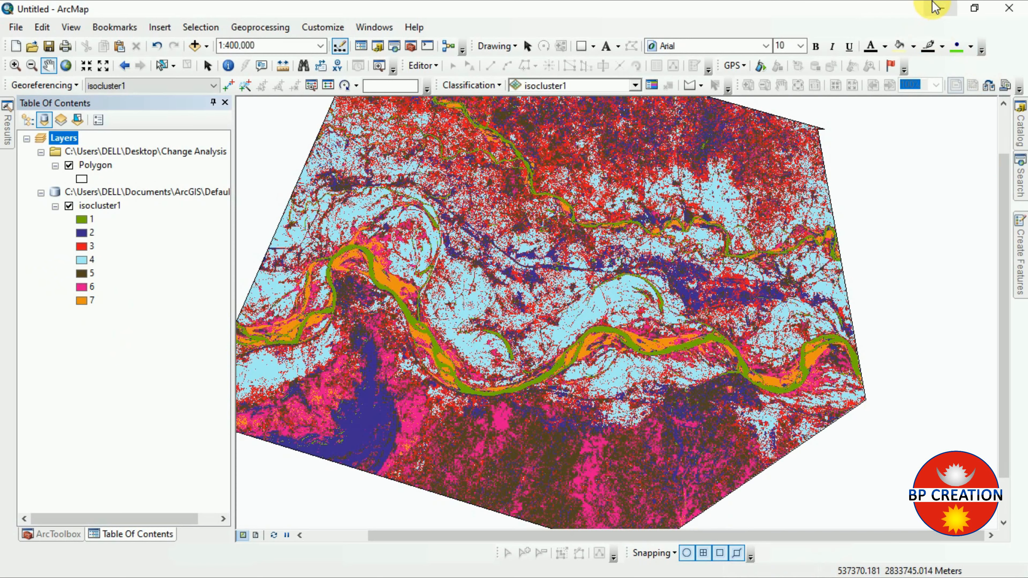
Step: Switch to Google Earth Pro and examine the settlements, ponds and fields around Pansain Arazi south of Sultanganj
{"action": "left_click", "coordinate": [940, 8]}
{"action": "left_click", "coordinate": [571, 563]}
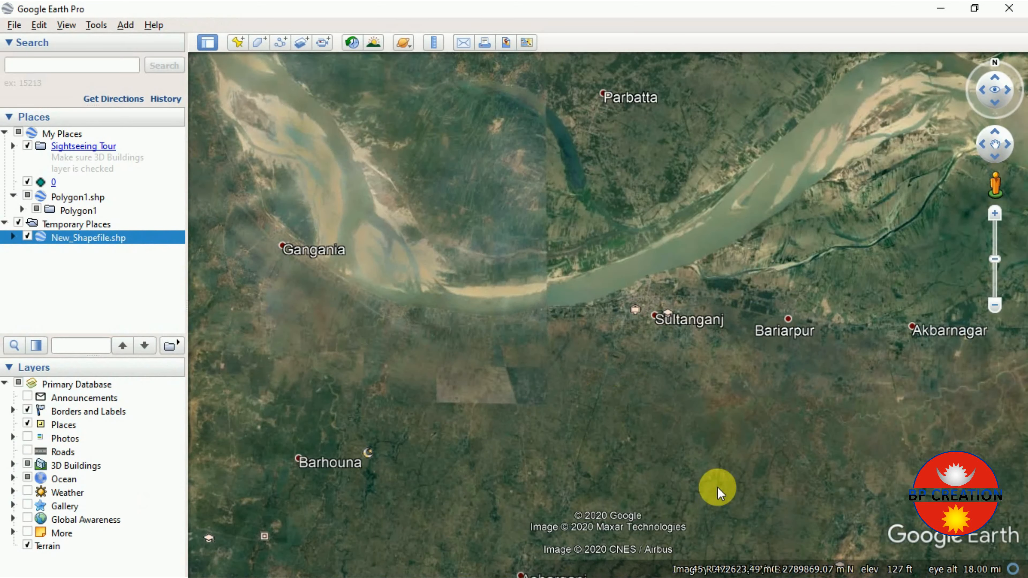
{"action": "scroll", "coordinate": [644, 461], "scroll_direction": "down", "scroll_amount": 3}
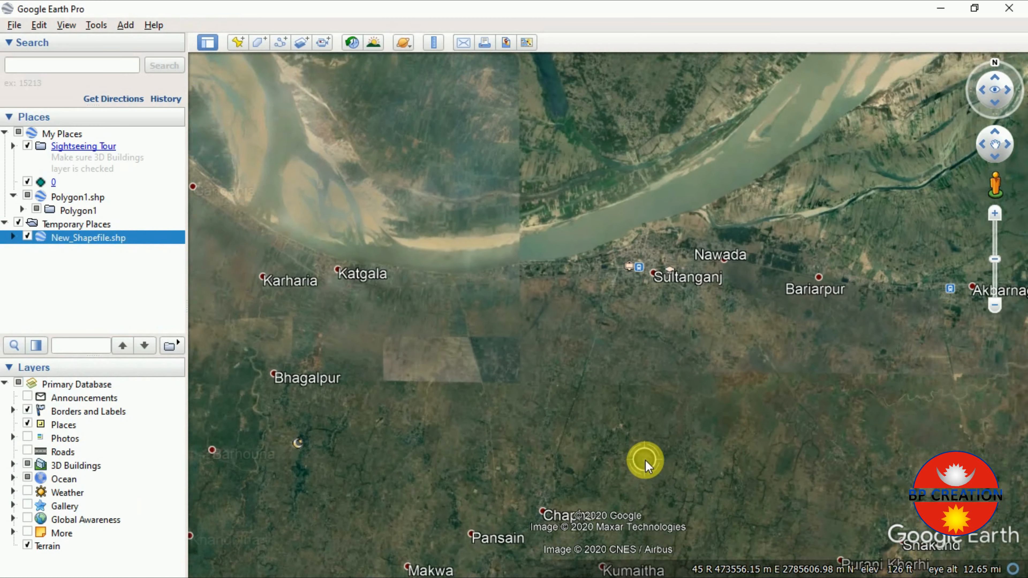
{"action": "scroll", "coordinate": [488, 485], "scroll_direction": "up", "scroll_amount": 5}
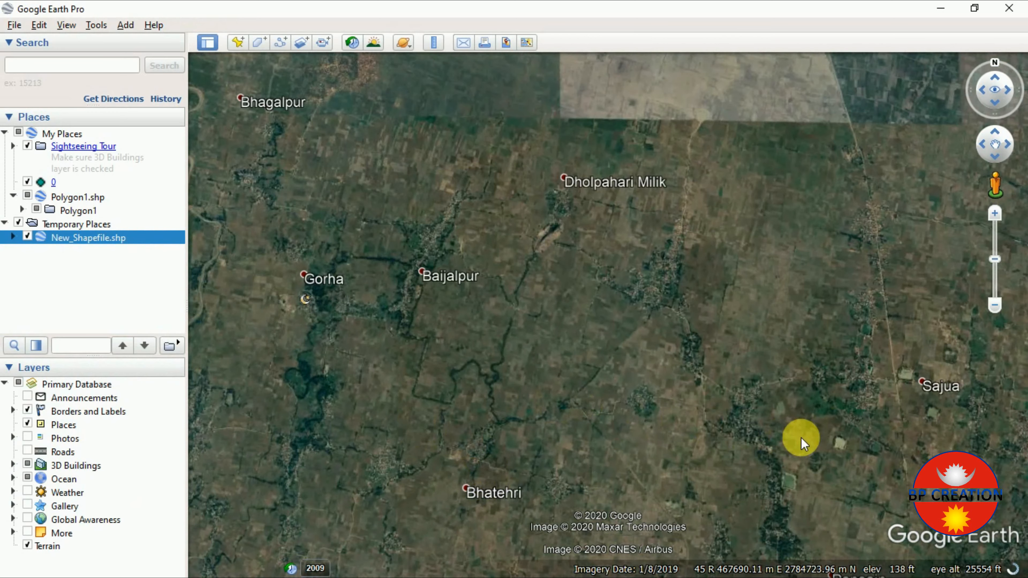
{"action": "scroll", "coordinate": [805, 449], "scroll_direction": "up", "scroll_amount": 3}
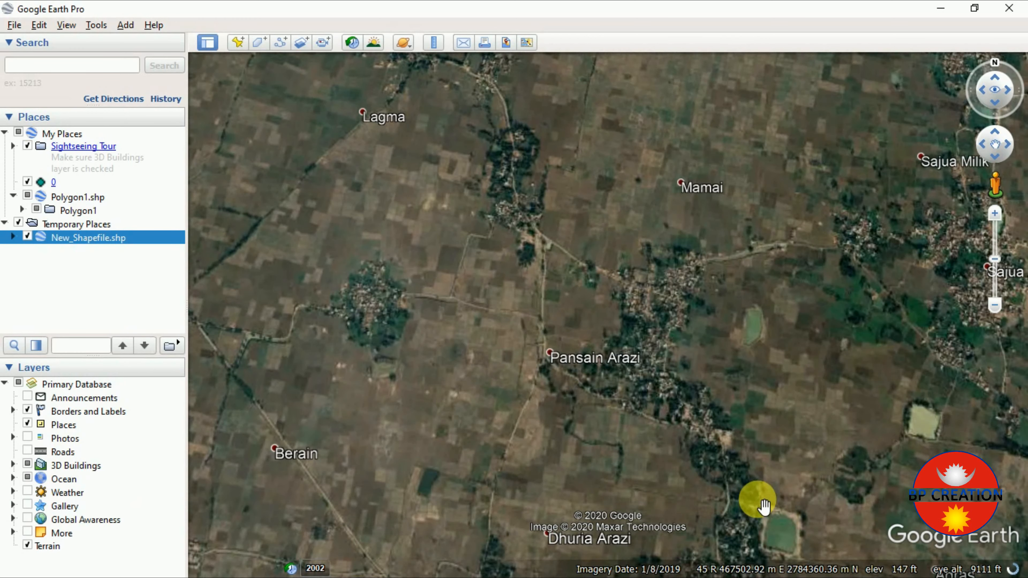
{"action": "scroll", "coordinate": [755, 499], "scroll_direction": "down", "scroll_amount": 5}
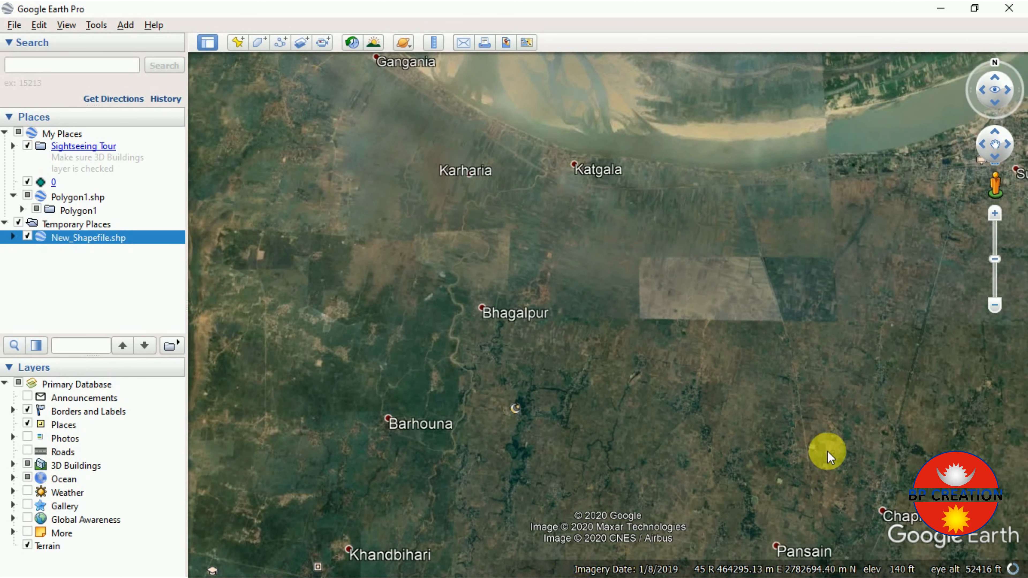
Step: Return to ArcMap to compare the isocluster1 classes with the Pansain Arazi imagery, and minimize the map window
{"action": "left_click", "coordinate": [939, 9]}
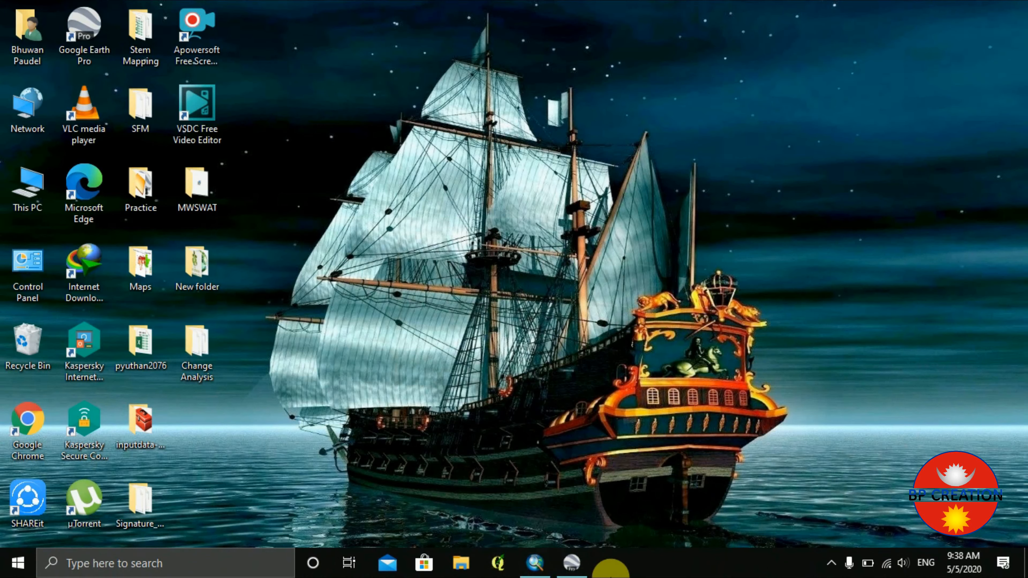
{"action": "left_click", "coordinate": [540, 561]}
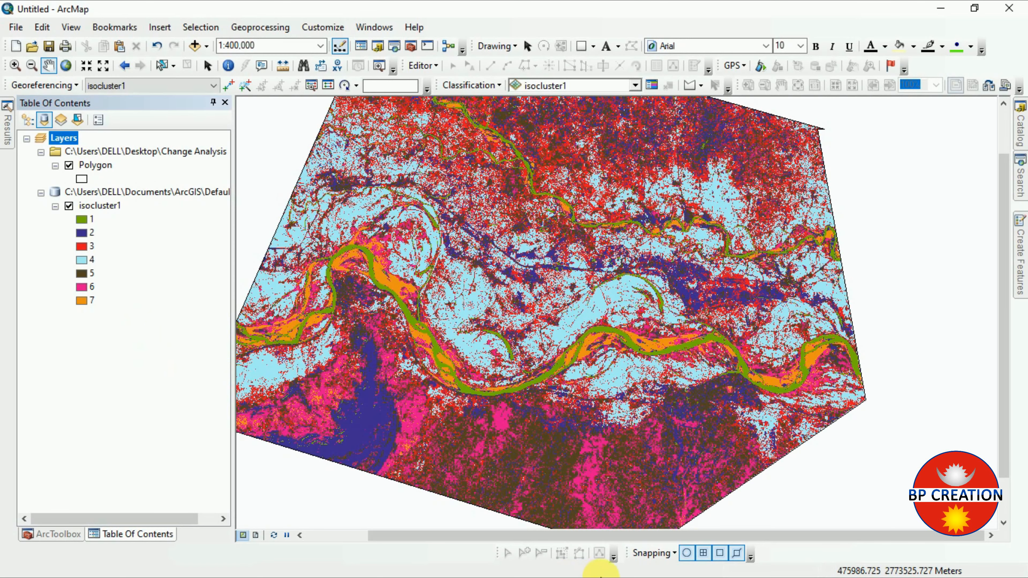
{"action": "left_click", "coordinate": [943, 16]}
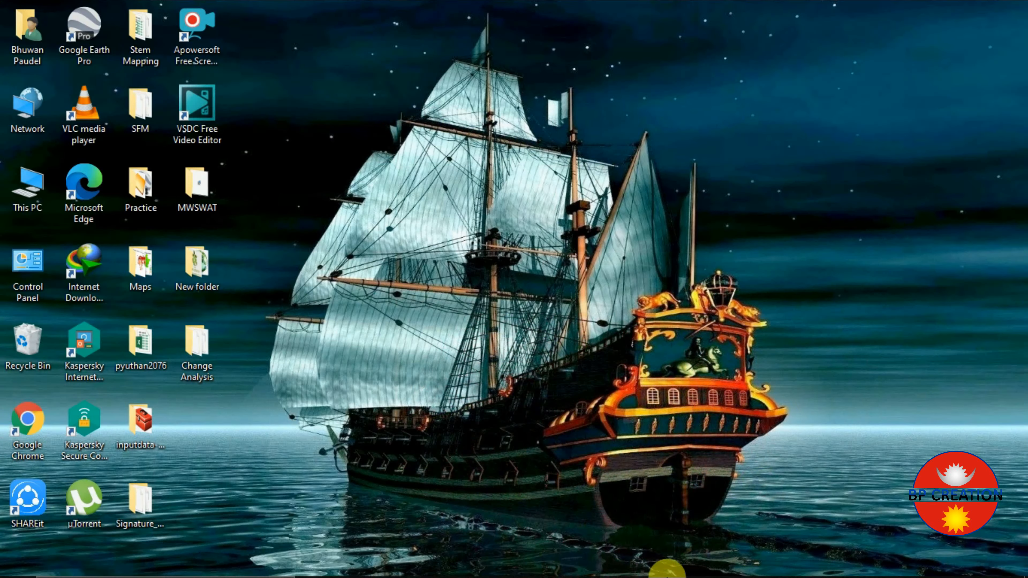
Step: Switch to Google Earth Pro and widen the view to the whole study polygon around Jamalpur and Bhagalpur
{"action": "left_click", "coordinate": [569, 567]}
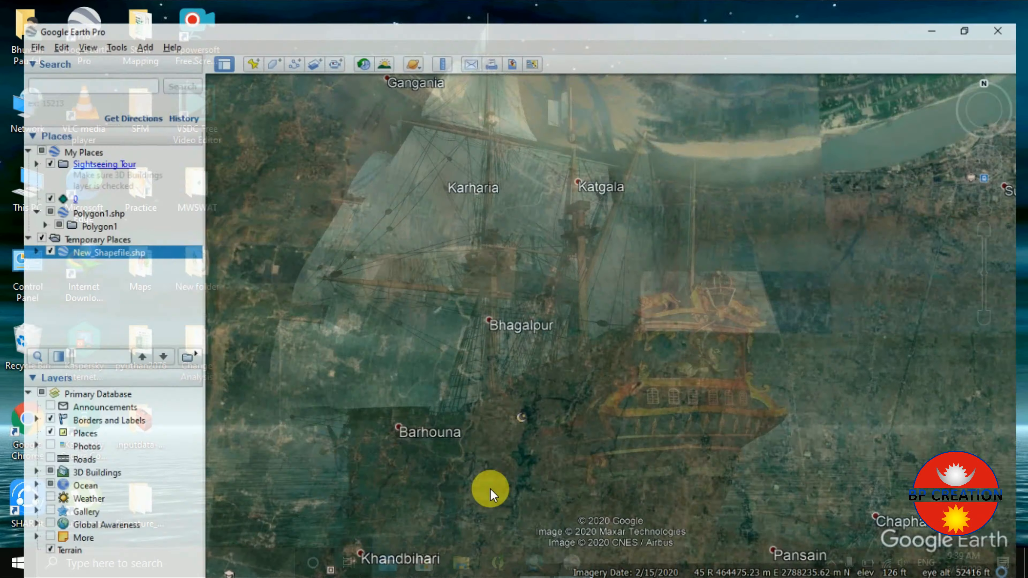
{"action": "scroll", "coordinate": [409, 413], "scroll_direction": "up", "scroll_amount": 3}
{"action": "scroll", "coordinate": [425, 411], "scroll_direction": "down", "scroll_amount": 6}
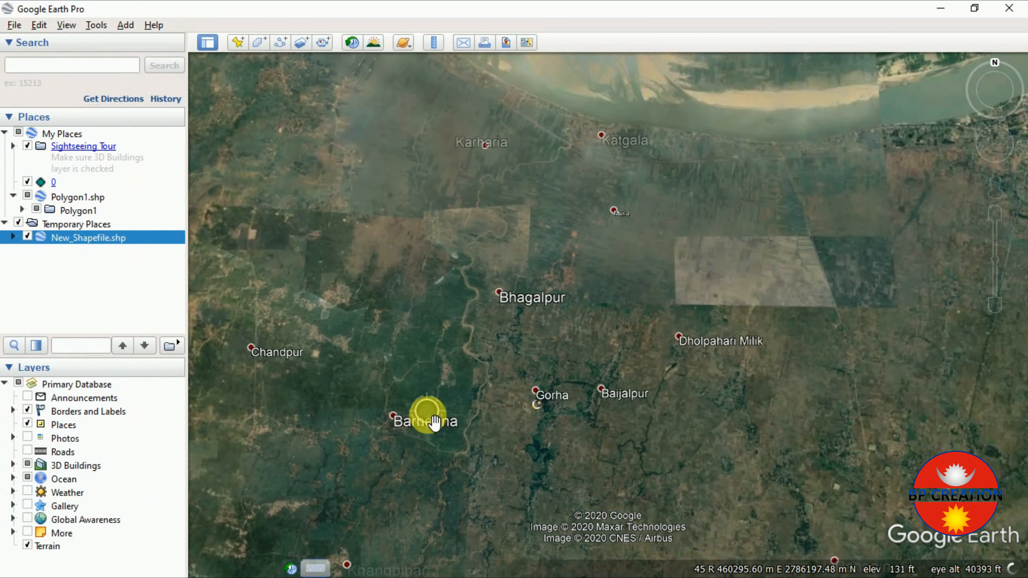
{"action": "scroll", "coordinate": [435, 421], "scroll_direction": "down", "scroll_amount": 2}
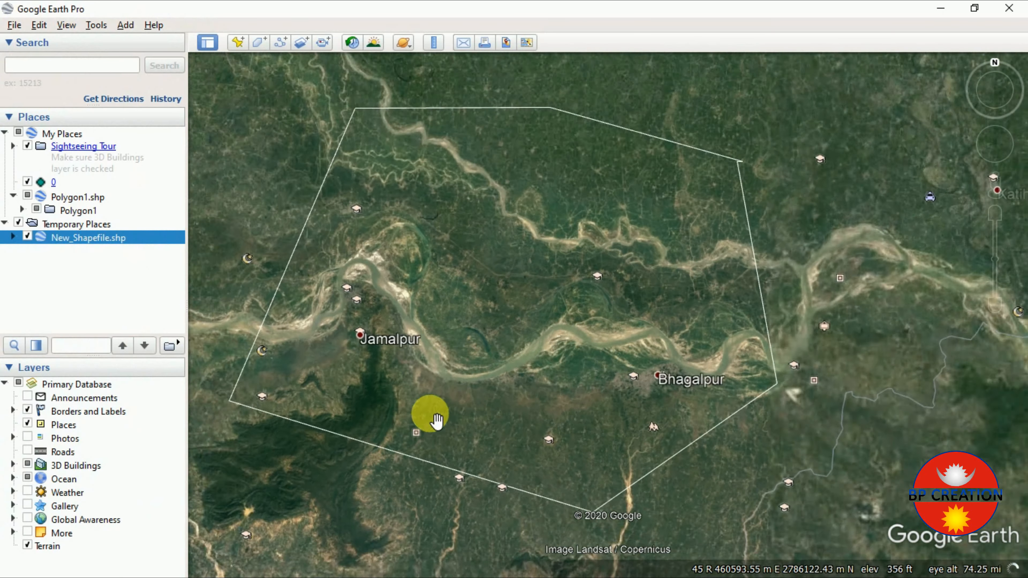
Step: Examine the fields and settlements around Marpa Kalan, Gauripur and Tika Chak, and return to ArcMap
{"action": "scroll", "coordinate": [298, 350], "scroll_direction": "up", "scroll_amount": 3}
{"action": "scroll", "coordinate": [372, 445], "scroll_direction": "up", "scroll_amount": 4}
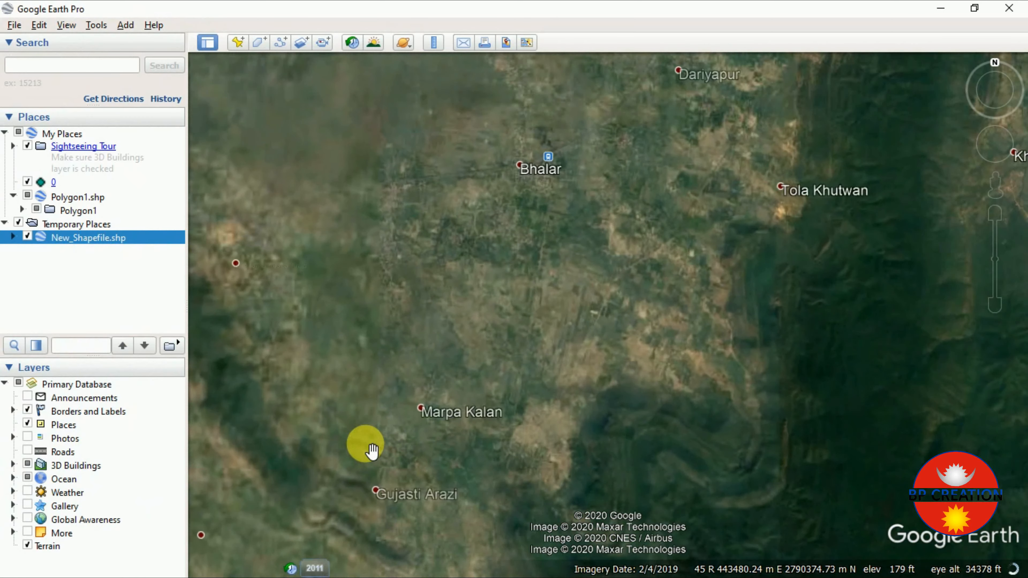
{"action": "scroll", "coordinate": [373, 446], "scroll_direction": "up", "scroll_amount": 3}
{"action": "scroll", "coordinate": [377, 444], "scroll_direction": "up", "scroll_amount": 3}
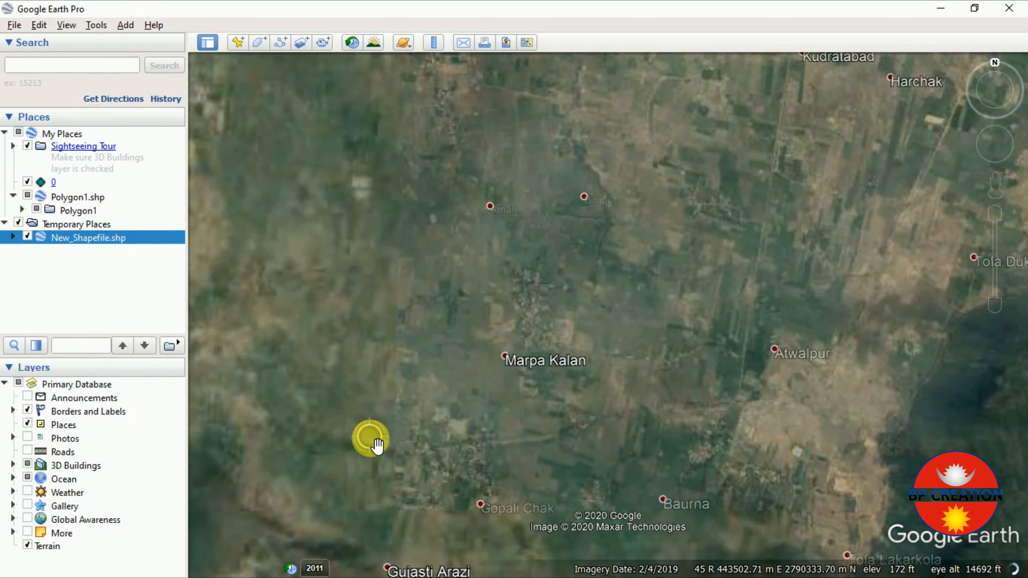
{"action": "scroll", "coordinate": [377, 446], "scroll_direction": "down", "scroll_amount": 2}
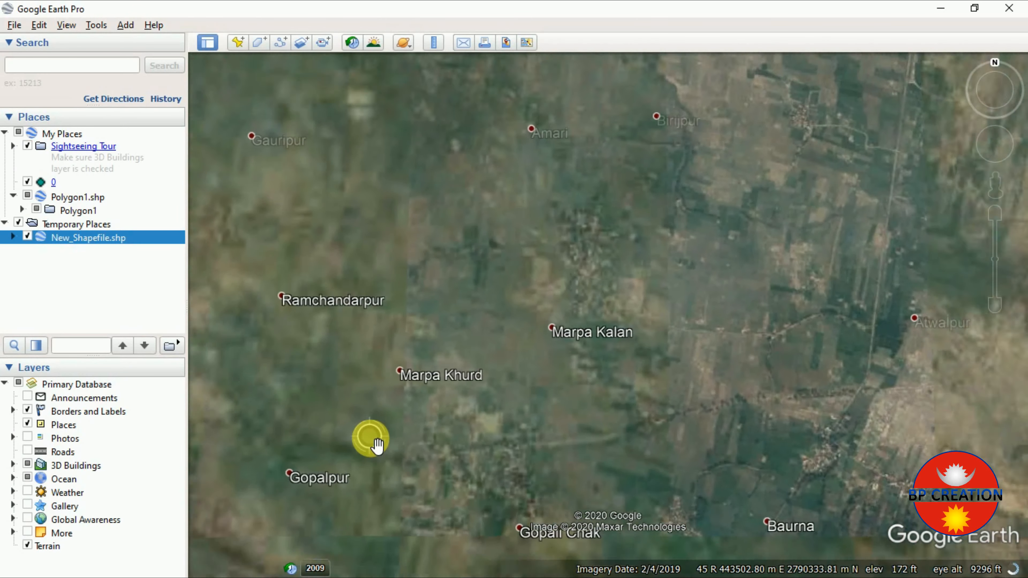
{"action": "scroll", "coordinate": [377, 445], "scroll_direction": "down", "scroll_amount": 2}
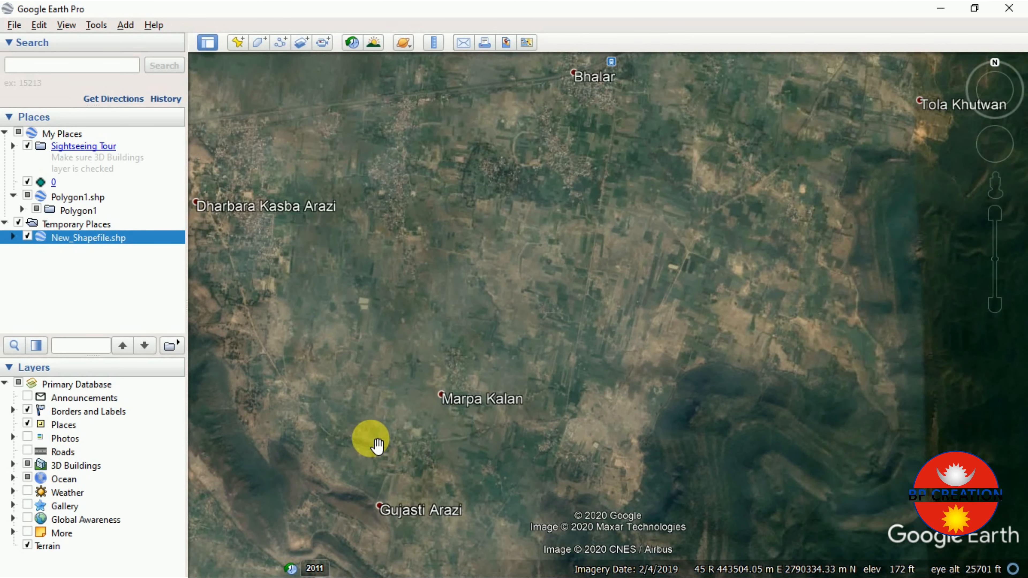
{"action": "scroll", "coordinate": [339, 258], "scroll_direction": "up", "scroll_amount": 2}
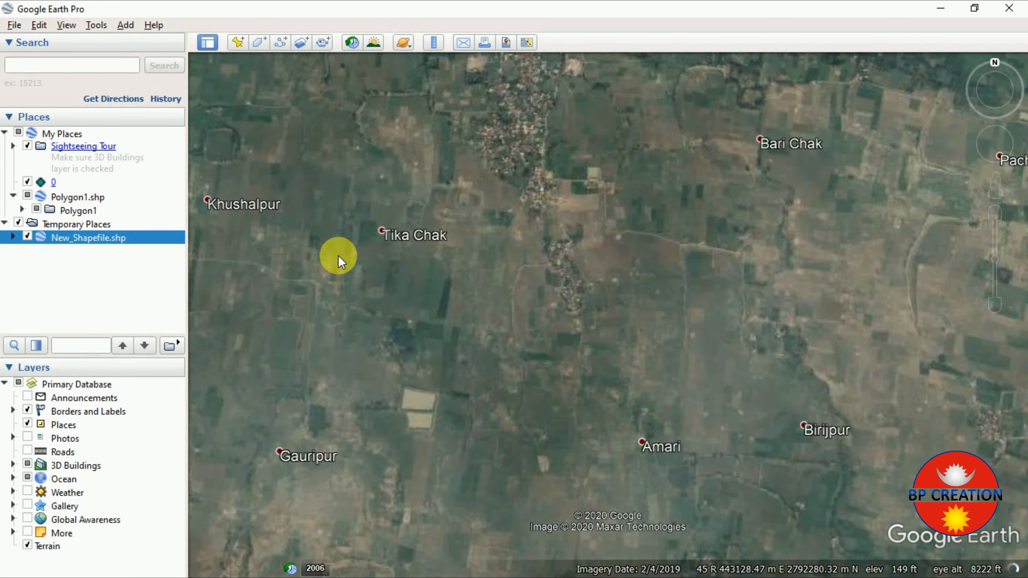
{"action": "scroll", "coordinate": [338, 255], "scroll_direction": "down", "scroll_amount": 2}
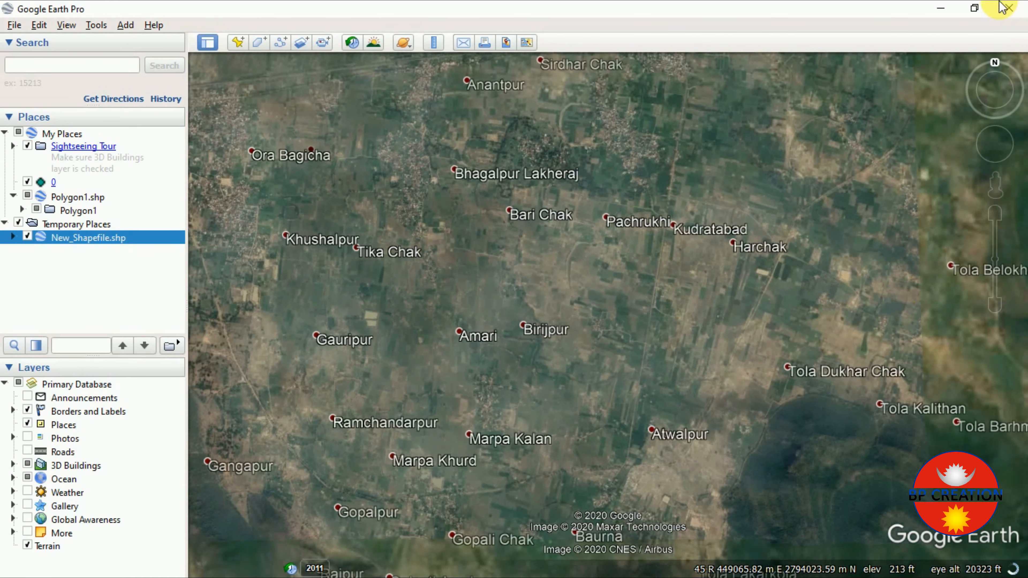
{"action": "left_click", "coordinate": [939, 9]}
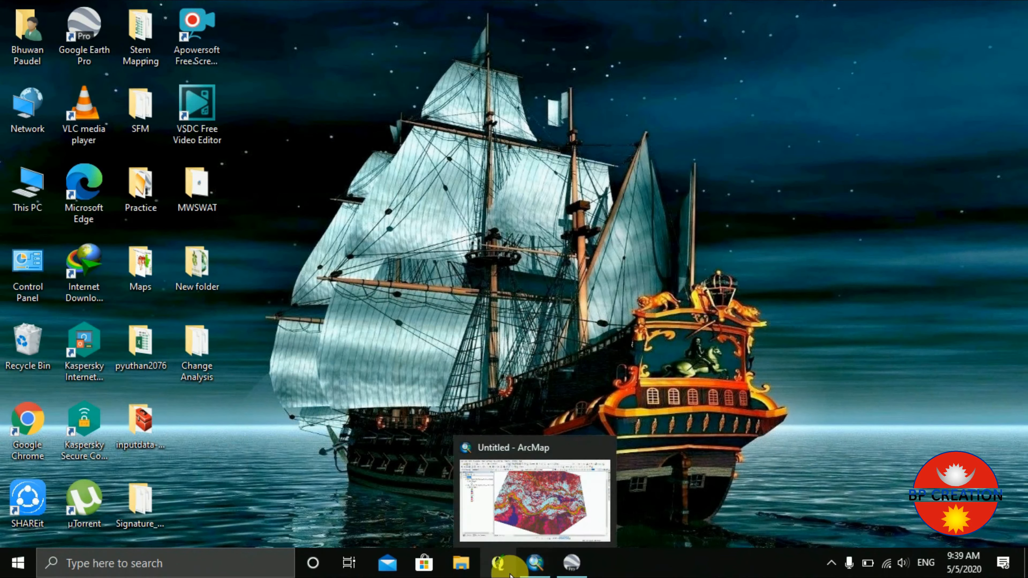
{"action": "left_click", "coordinate": [531, 569]}
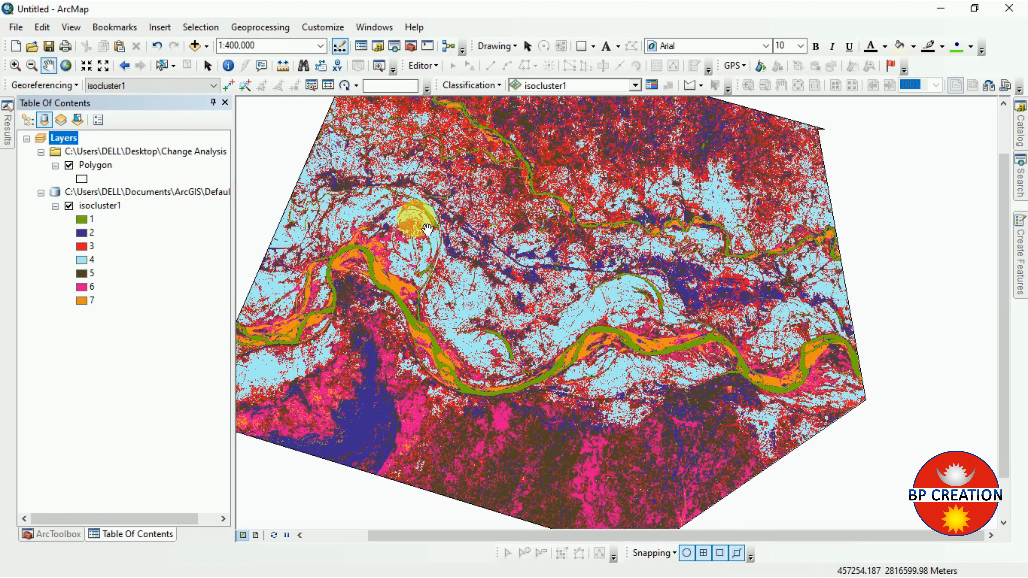
Step: Search for the Reclassify tool, open its Spatial Analyst version and set isocluster1 as the input raster
{"action": "scroll", "coordinate": [429, 230], "scroll_direction": "up", "scroll_amount": 2}
{"action": "left_click", "coordinate": [1013, 190]}
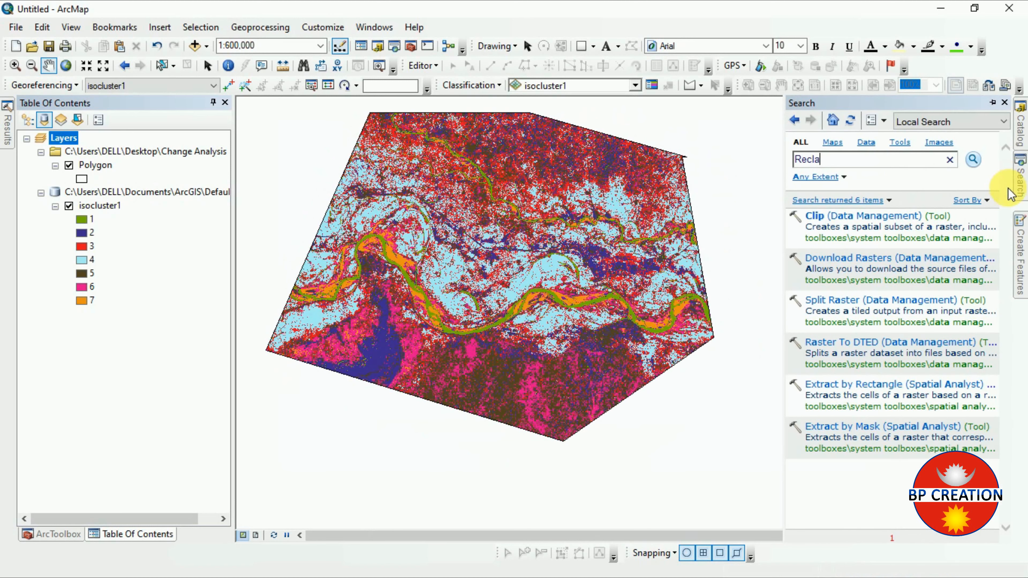
{"action": "type", "text": "s"}
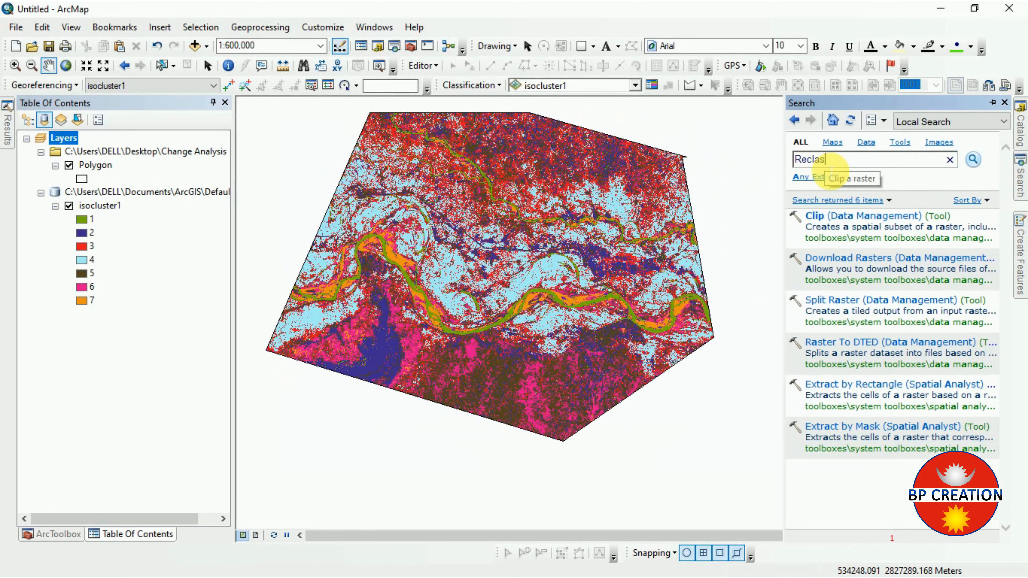
{"action": "type", "text": "sify"}
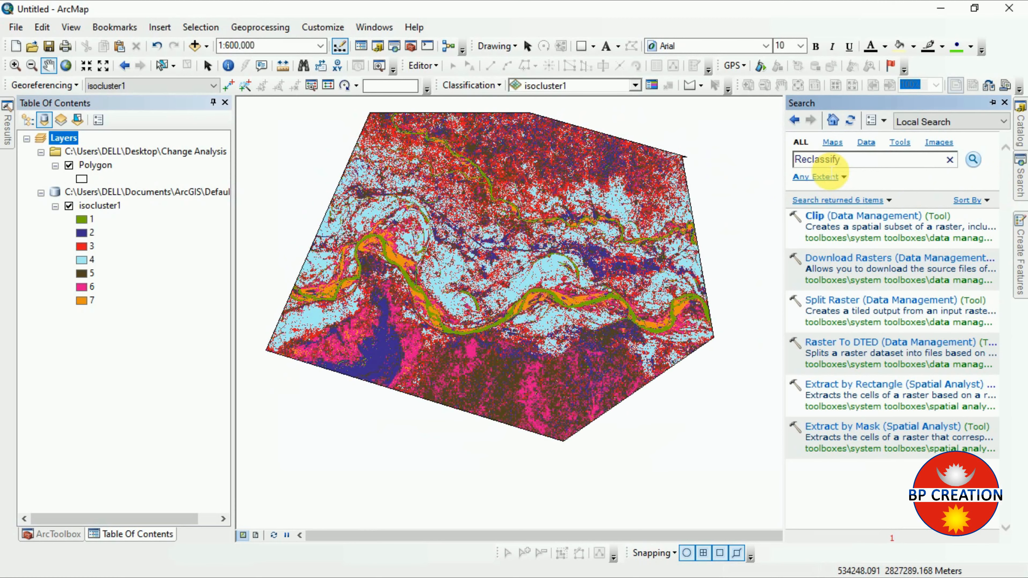
{"action": "key", "text": "Return"}
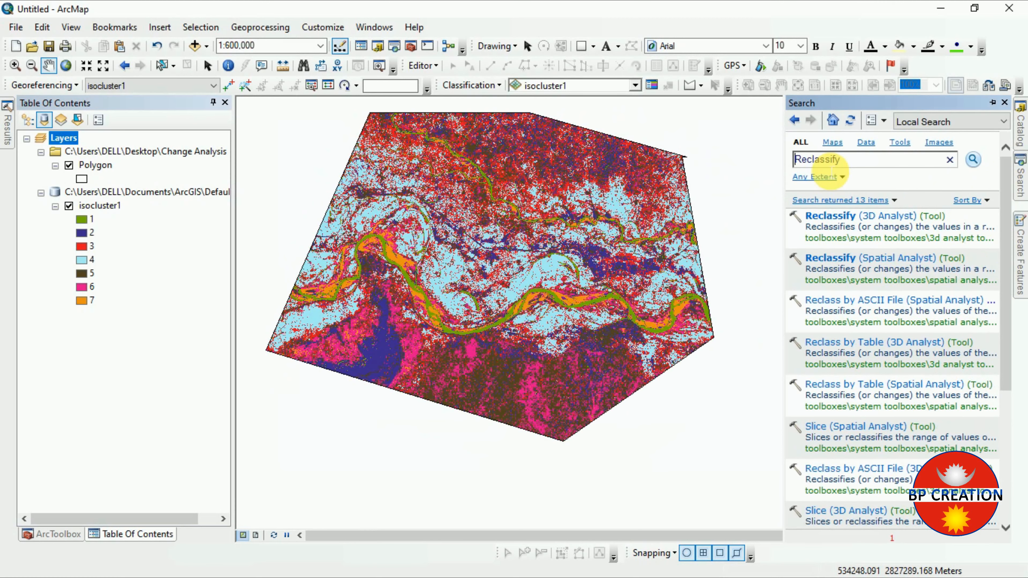
{"action": "left_click", "coordinate": [857, 277]}
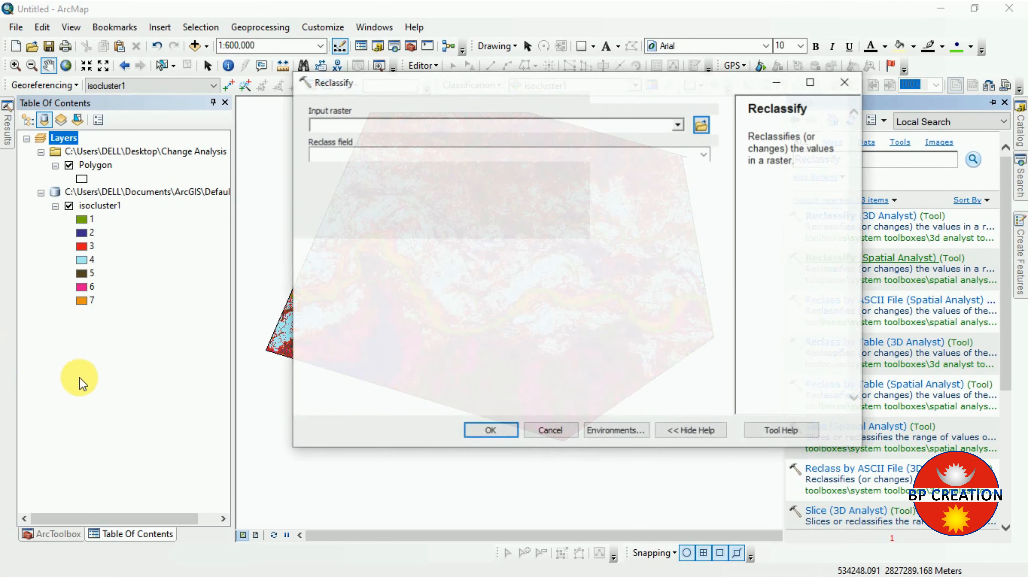
{"action": "left_click", "coordinate": [677, 125]}
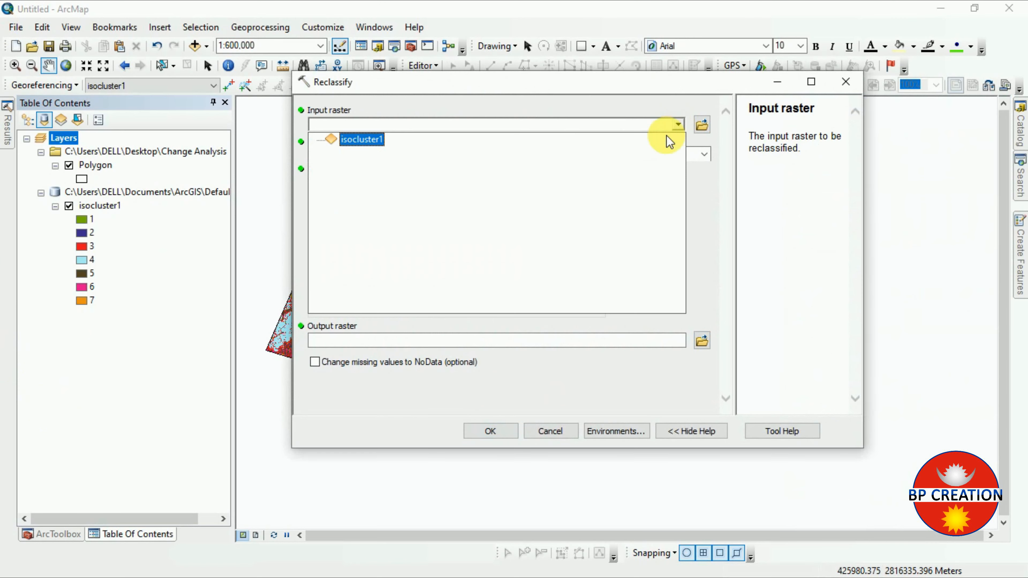
{"action": "left_click", "coordinate": [354, 147]}
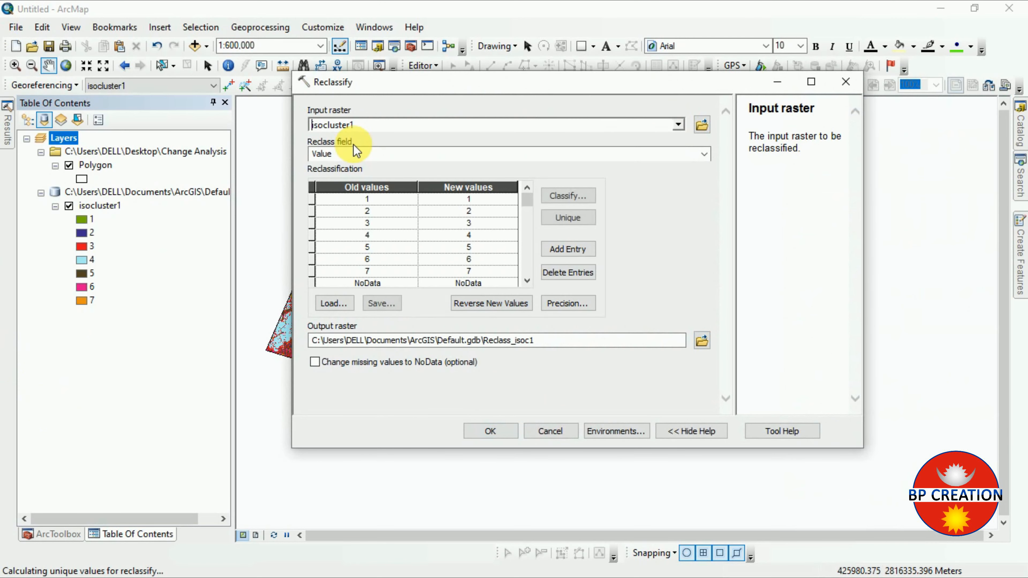
Step: Assign the new values 1000, 2000, 3000, 4000, 5000, 6000 and 7000 to the old values 1 through 7
{"action": "left_click", "coordinate": [480, 200]}
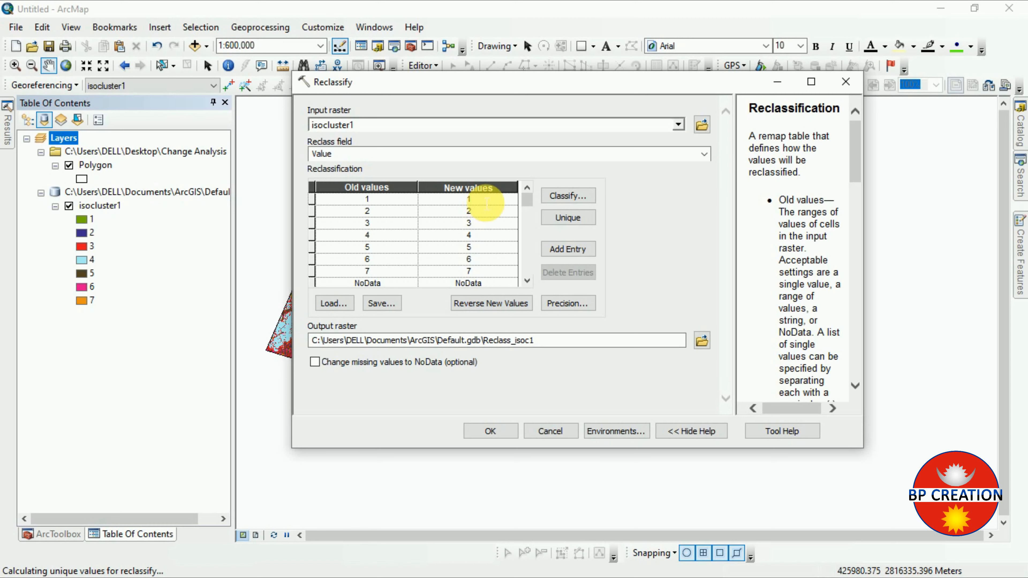
{"action": "type", "text": "000"}
{"action": "left_click", "coordinate": [483, 214]}
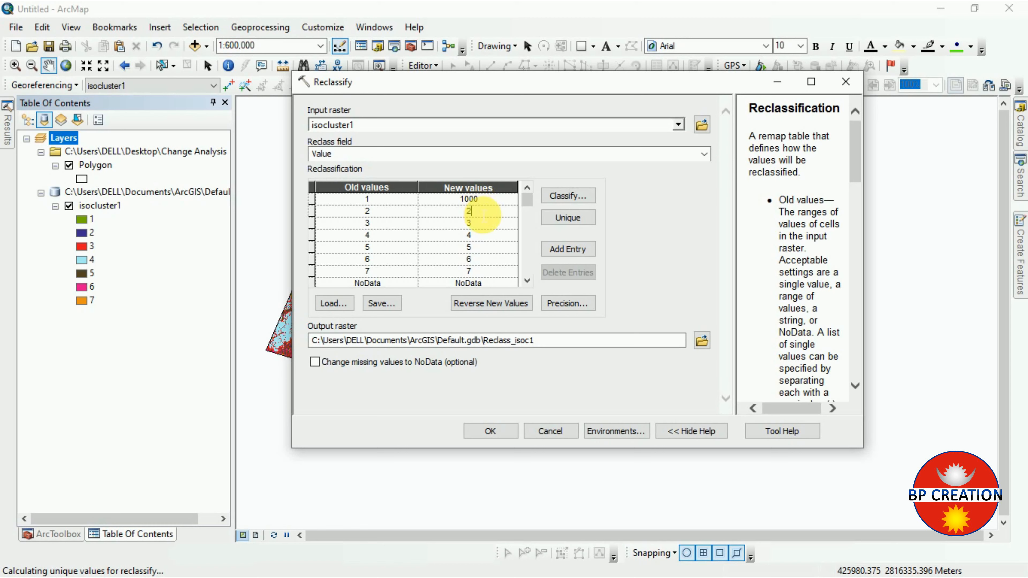
{"action": "type", "text": "000"}
{"action": "left_click", "coordinate": [482, 224]}
{"action": "type", "text": "000"}
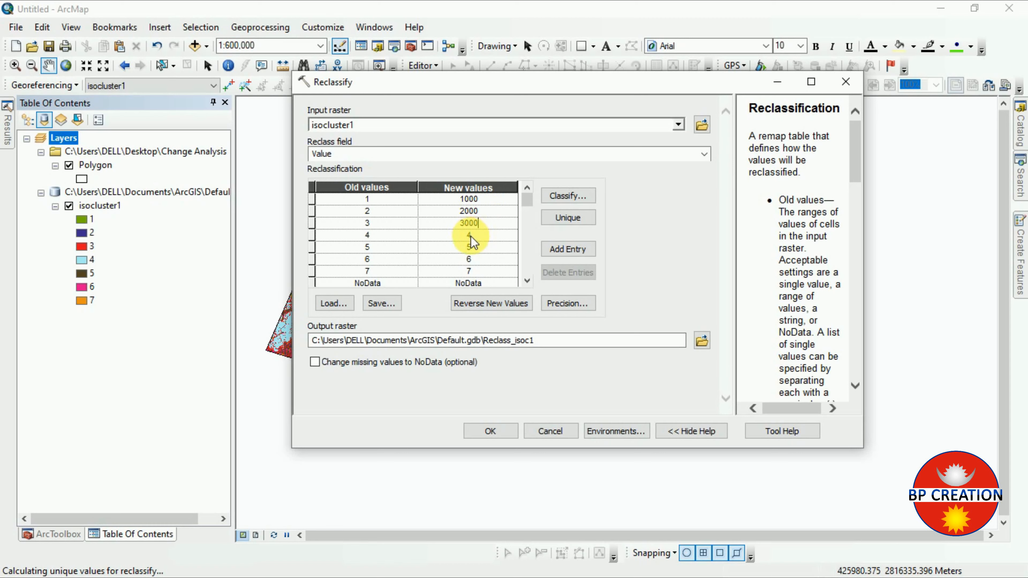
{"action": "left_click", "coordinate": [477, 237]}
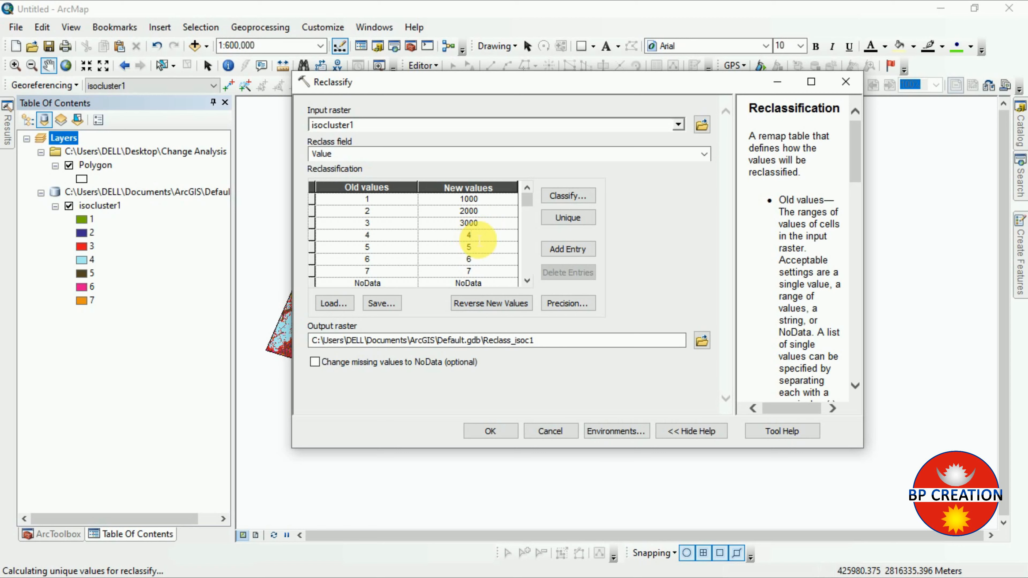
{"action": "type", "text": "000"}
{"action": "left_click", "coordinate": [484, 252]}
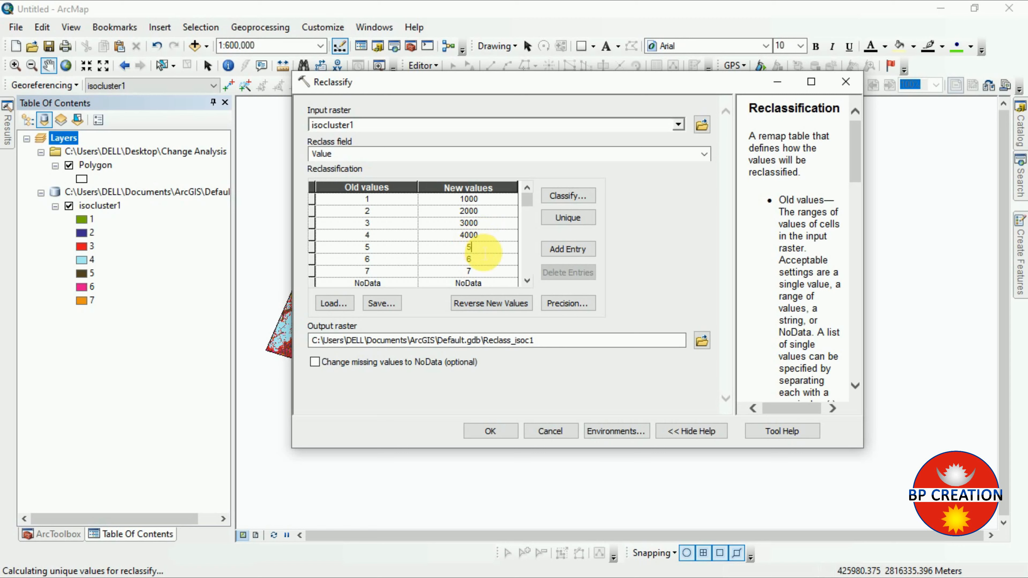
{"action": "type", "text": "000"}
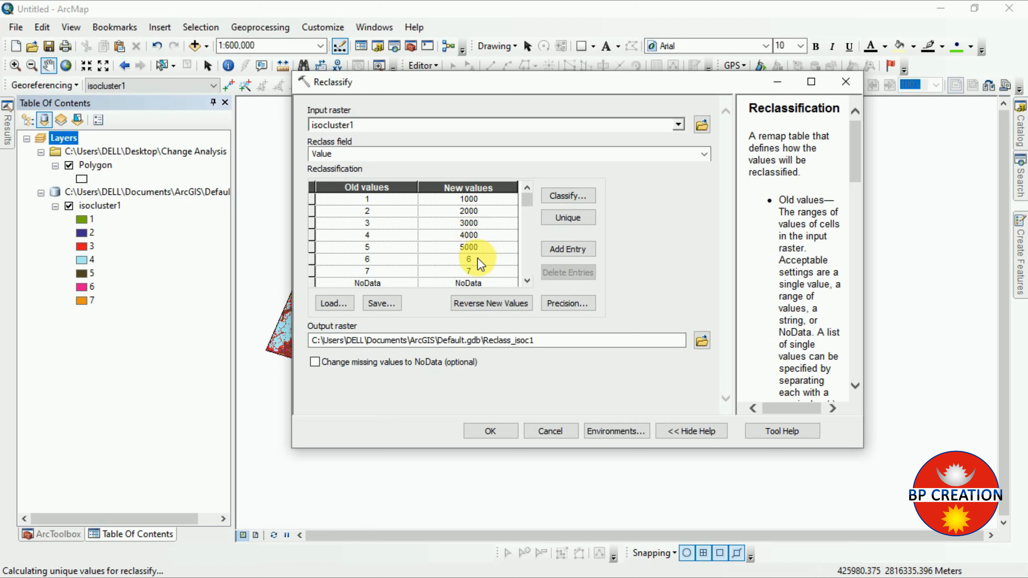
{"action": "left_click", "coordinate": [484, 262]}
{"action": "type", "text": "000"}
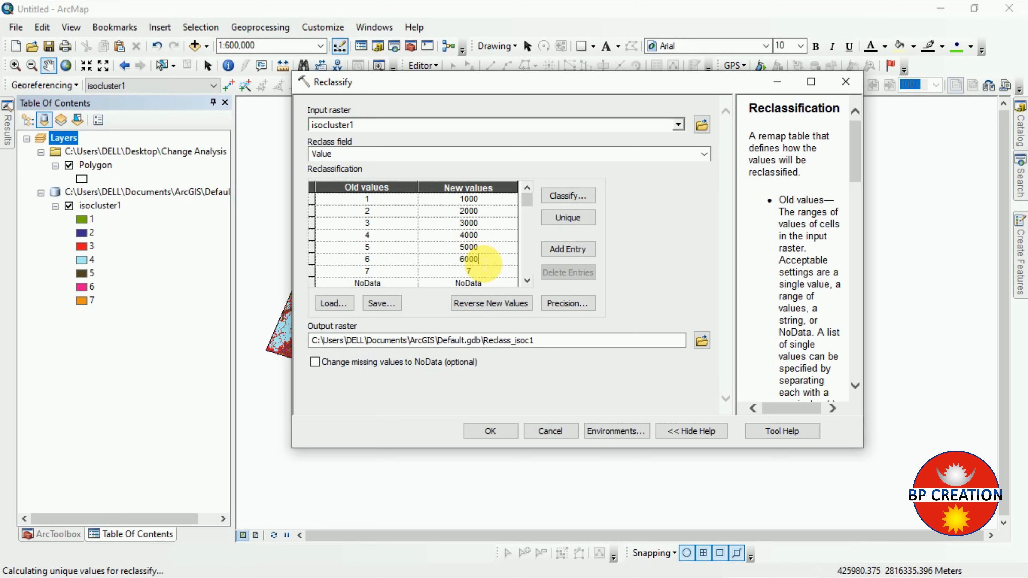
{"action": "left_click", "coordinate": [478, 275]}
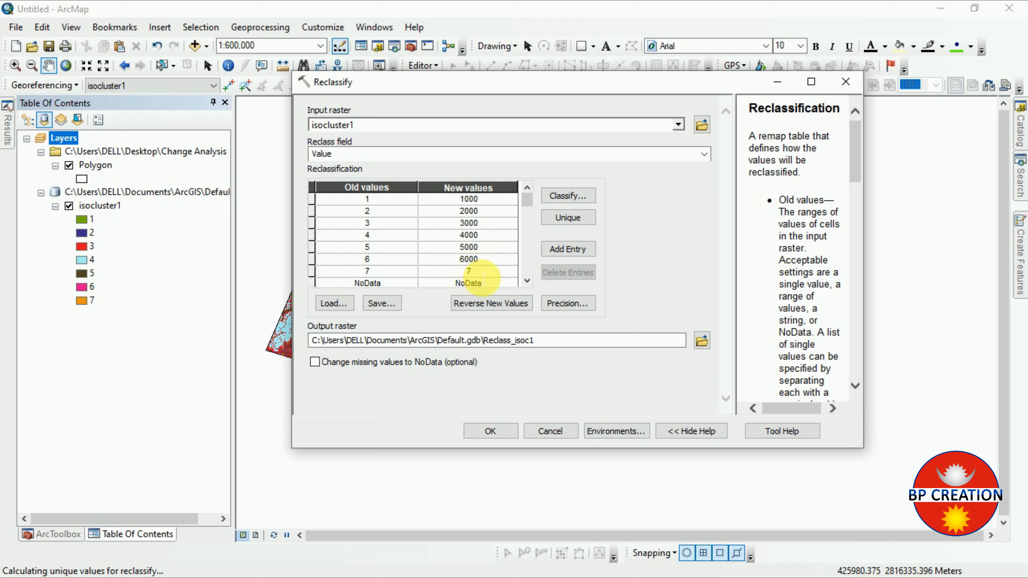
{"action": "type", "text": "000"}
Step: Name the output raster Reclass_isoc2016 in Default.gdb and run the reclassification
{"action": "left_click", "coordinate": [496, 342]}
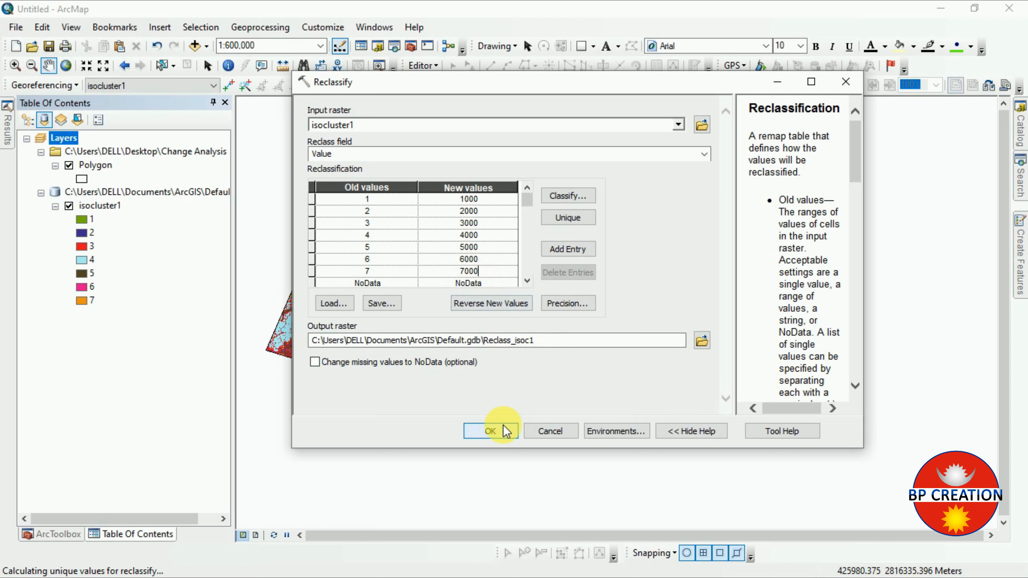
{"action": "left_click", "coordinate": [554, 344]}
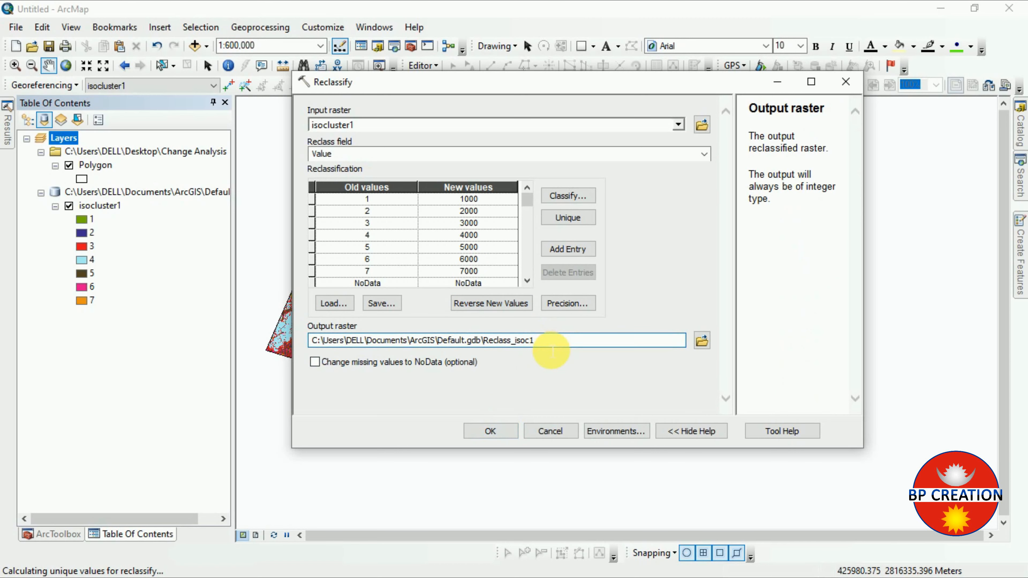
{"action": "type", "text": "2016"}
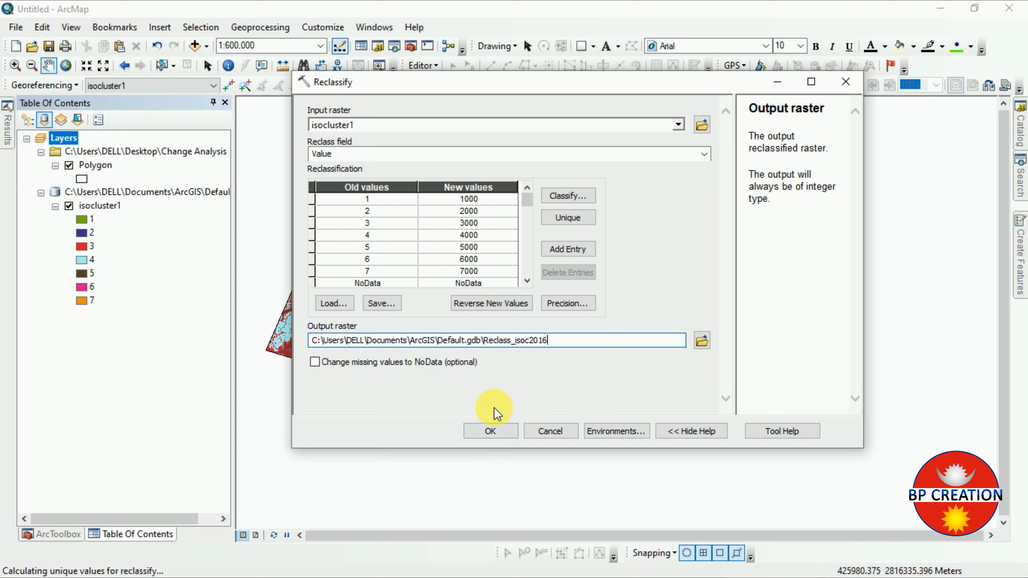
{"action": "left_click", "coordinate": [490, 432]}
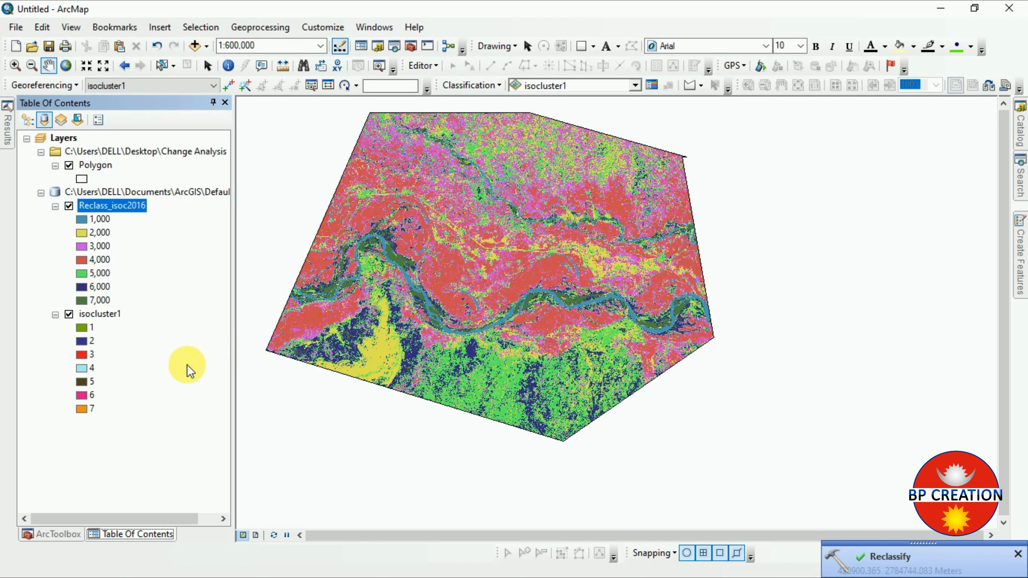
Step: Collapse the isocluster1 legend and hide both the isocluster1 and Reclass_isoc2016 layers
{"action": "left_click", "coordinate": [85, 318]}
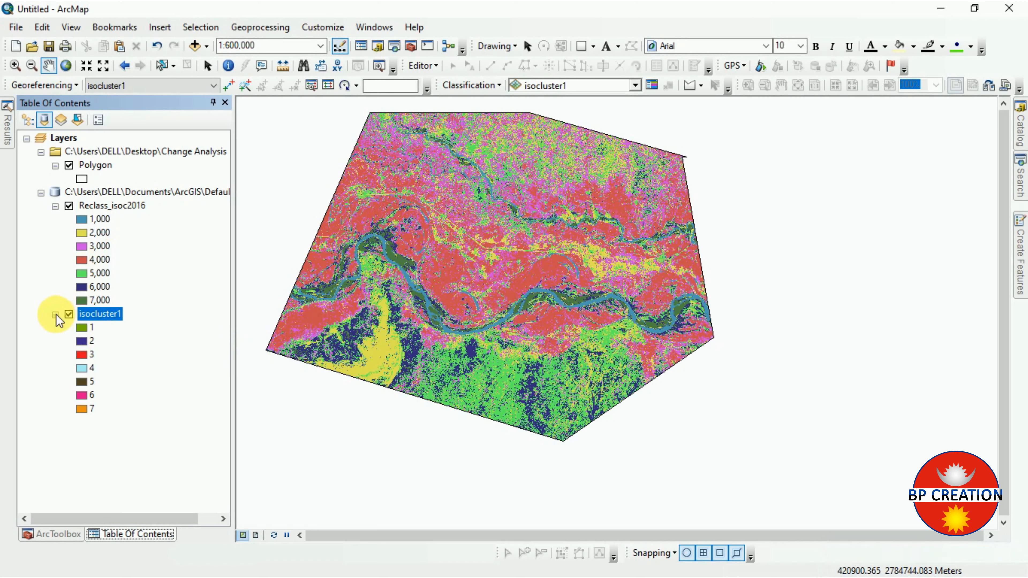
{"action": "left_click", "coordinate": [56, 315]}
{"action": "left_click", "coordinate": [72, 315]}
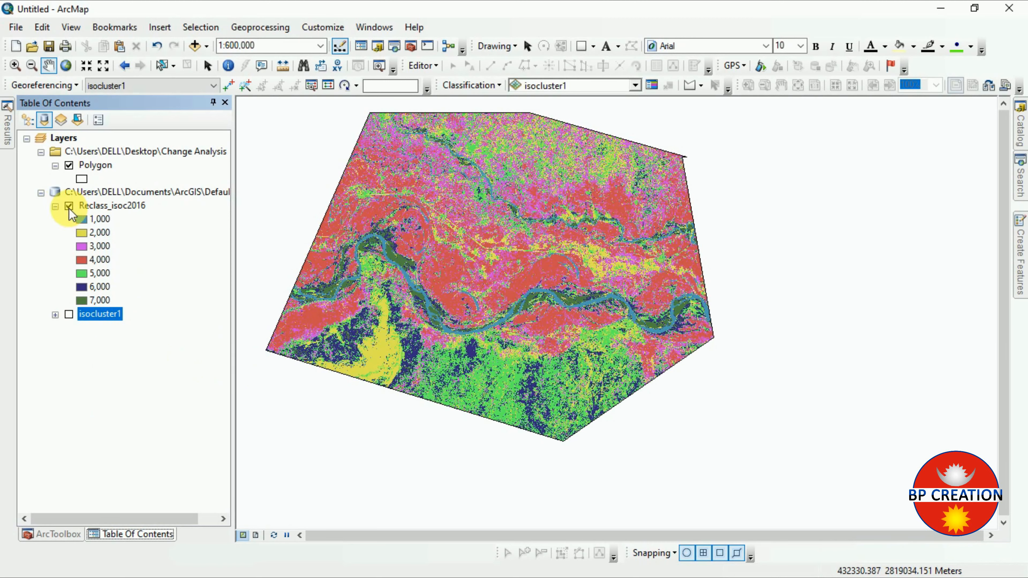
{"action": "left_click", "coordinate": [70, 206]}
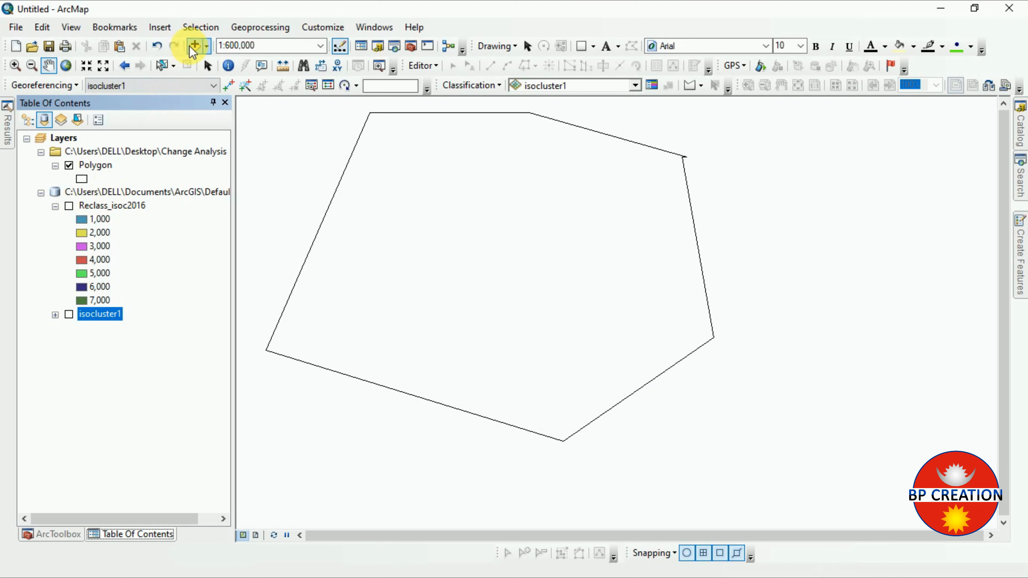
Step: Start adding data to the map and browse to the 2019 folder inside Change Analysis
{"action": "left_click", "coordinate": [194, 47]}
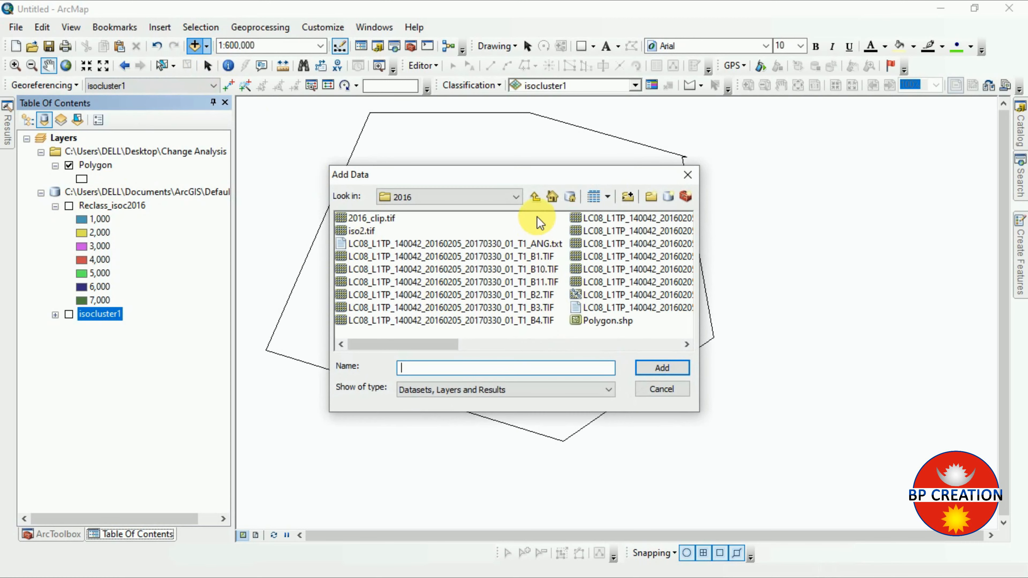
{"action": "left_click", "coordinate": [535, 197]}
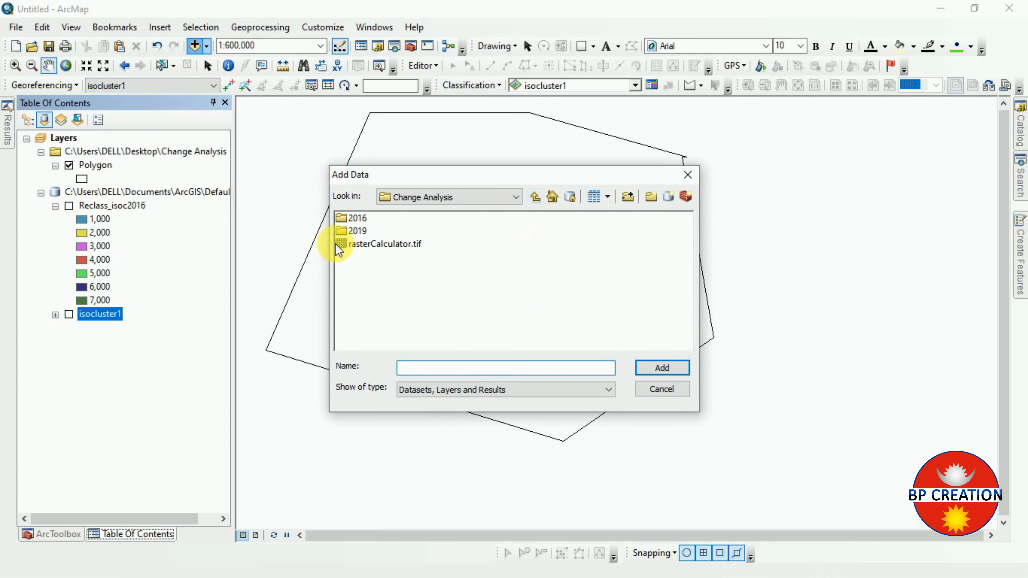
{"action": "double_click", "coordinate": [342, 231]}
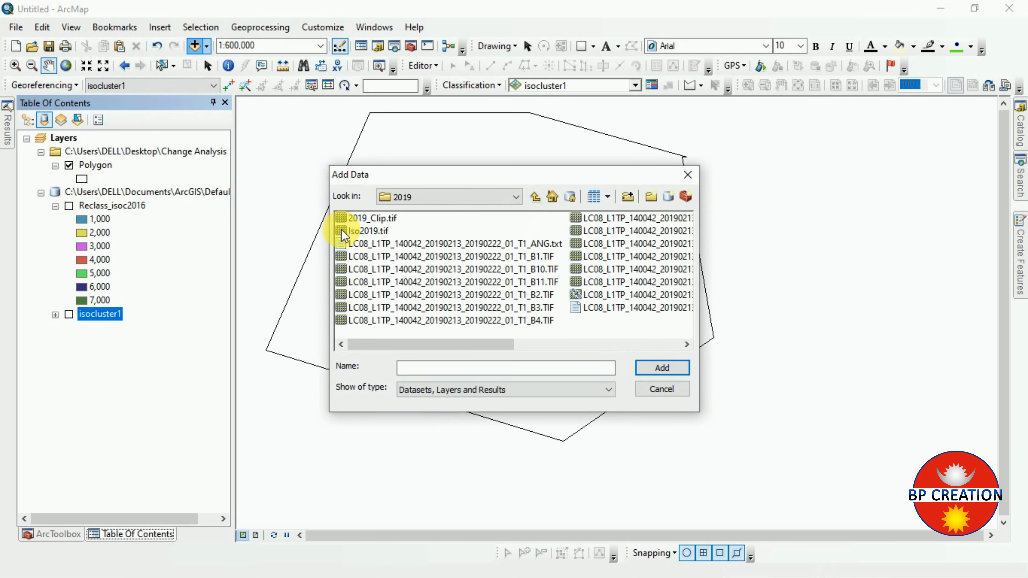
Step: Select the 2019 Landsat band TIFs B1 to B4, B10 and B11, plus the five band TIFs listed after B4
{"action": "left_click", "coordinate": [517, 260]}
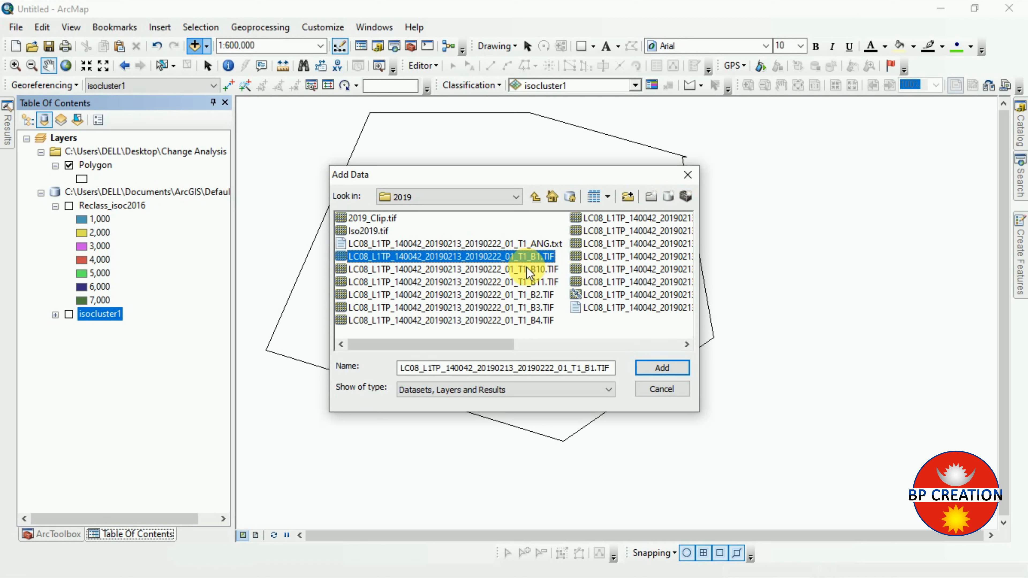
{"action": "left_click", "coordinate": [506, 295], "text": "ctrl"}
{"action": "left_click", "coordinate": [511, 307], "text": "ctrl"}
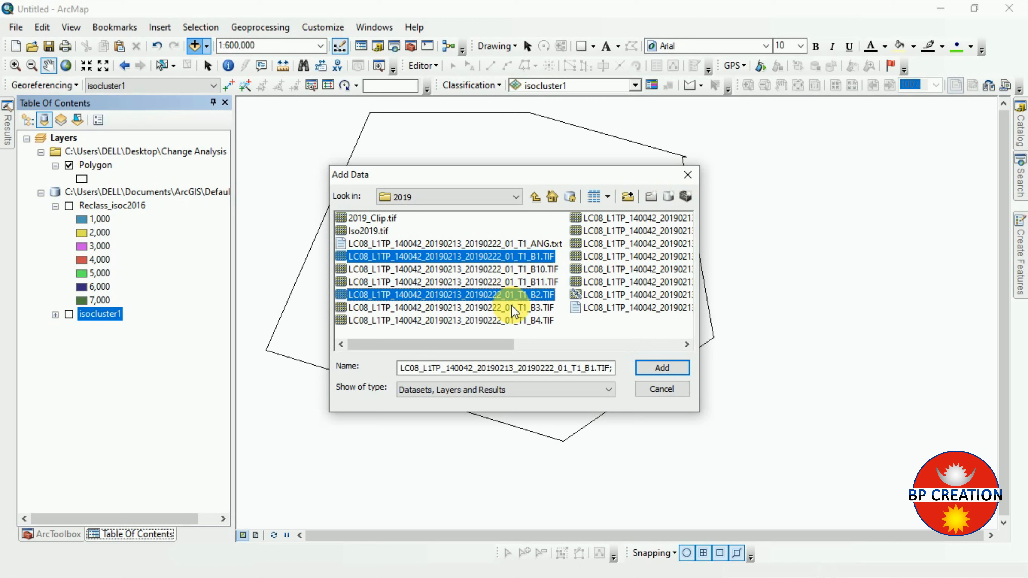
{"action": "left_click", "coordinate": [521, 321], "text": "ctrl"}
{"action": "left_click", "coordinate": [644, 218], "text": "ctrl"}
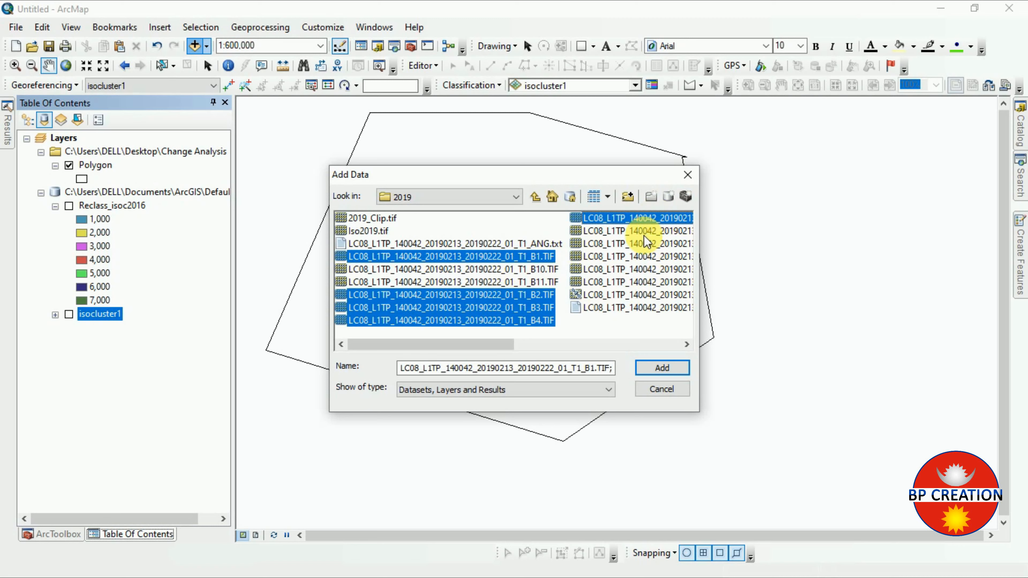
{"action": "left_click", "coordinate": [637, 231], "text": "ctrl"}
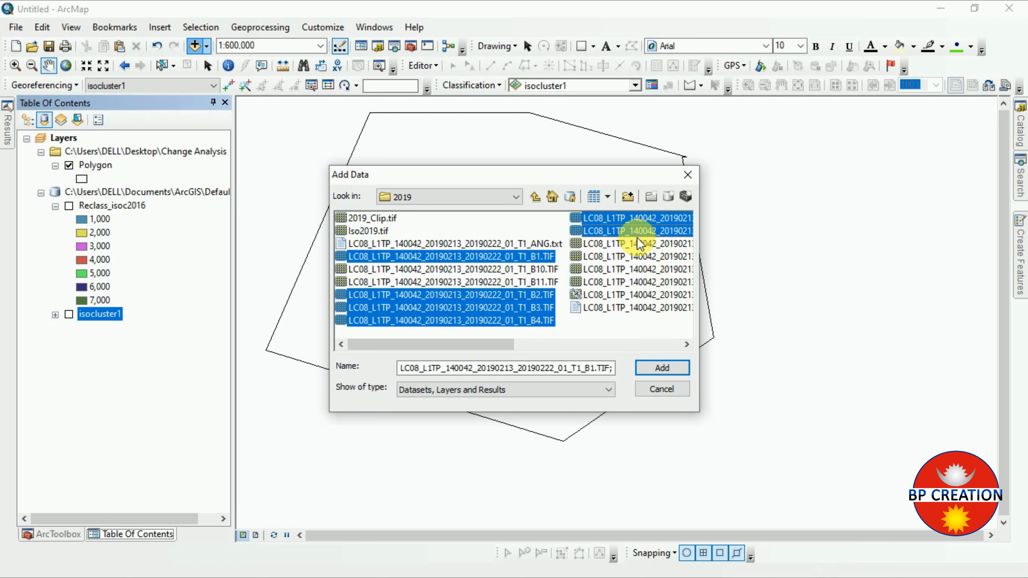
{"action": "left_click", "coordinate": [638, 243], "text": "ctrl"}
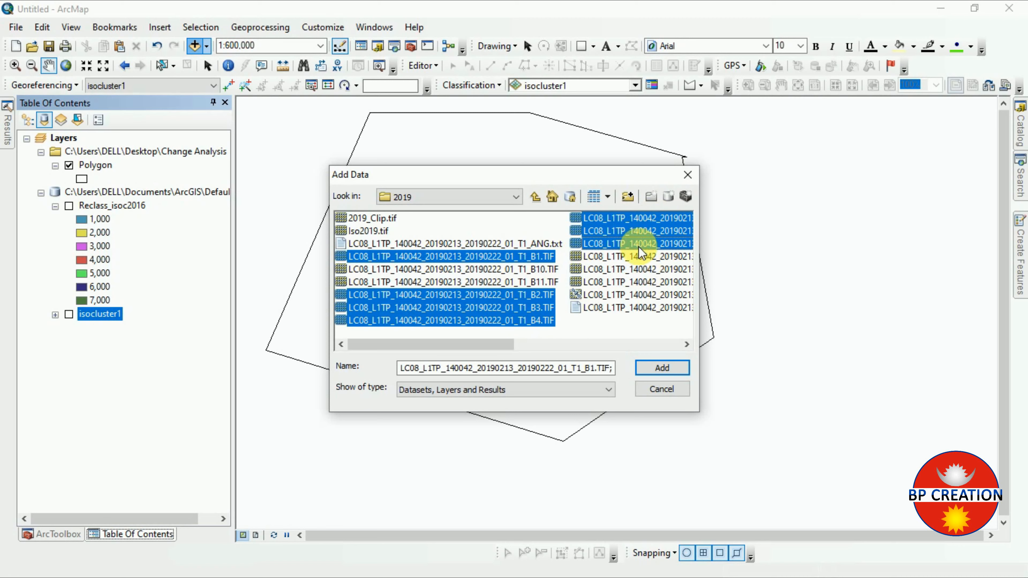
{"action": "left_click", "coordinate": [639, 256], "text": "ctrl"}
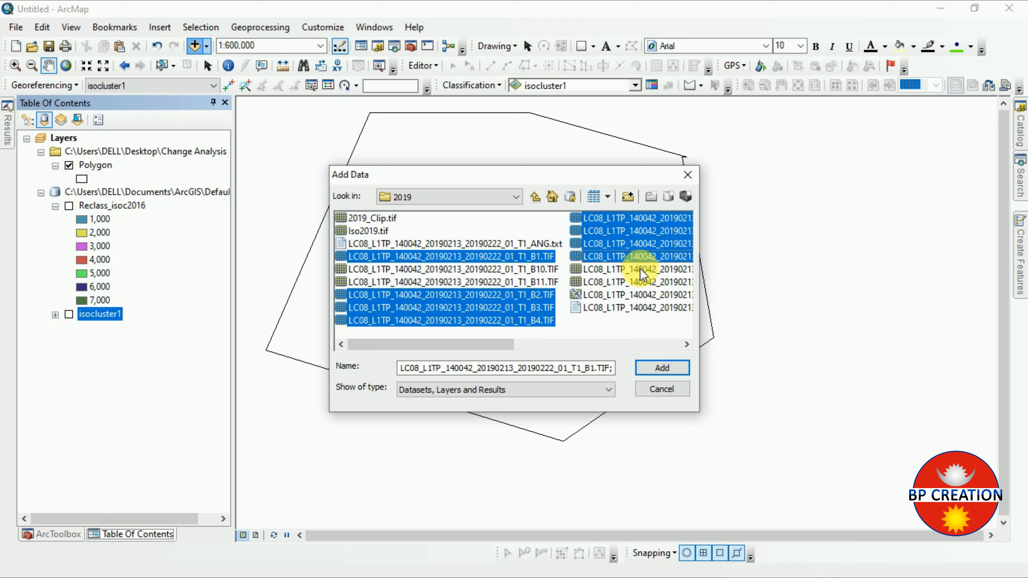
{"action": "left_click", "coordinate": [641, 270], "text": "ctrl"}
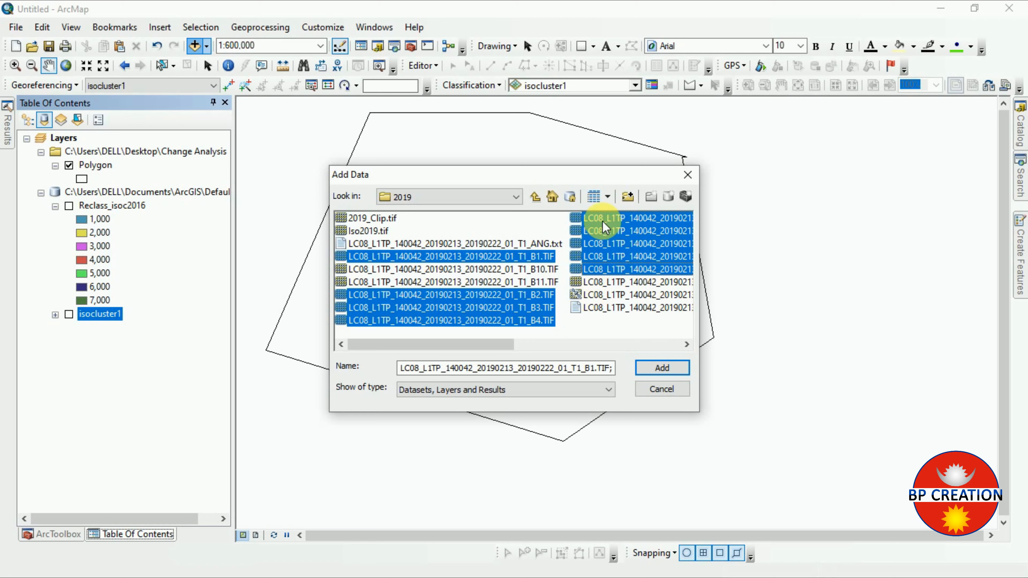
{"action": "left_click", "coordinate": [547, 269], "text": "ctrl"}
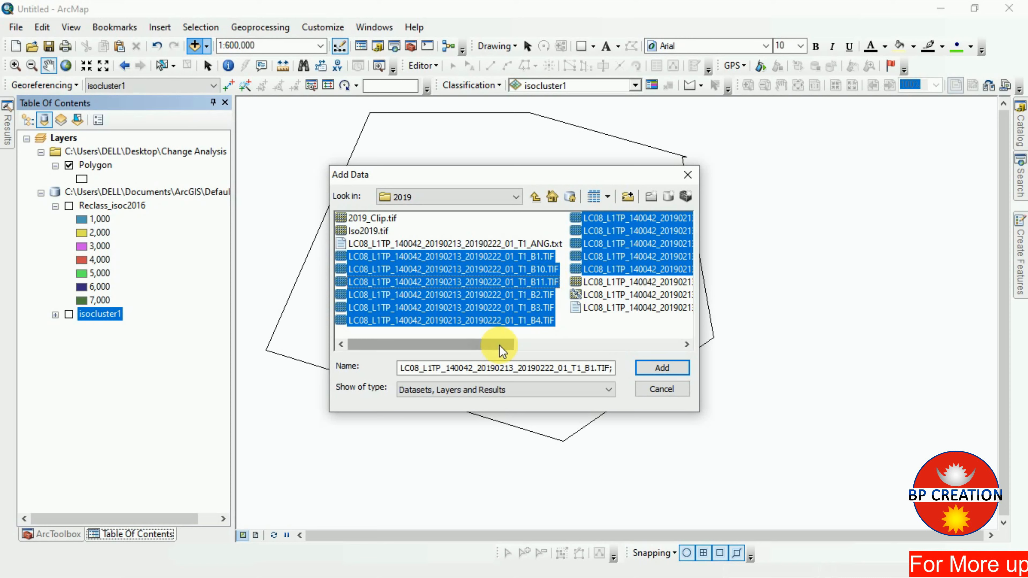
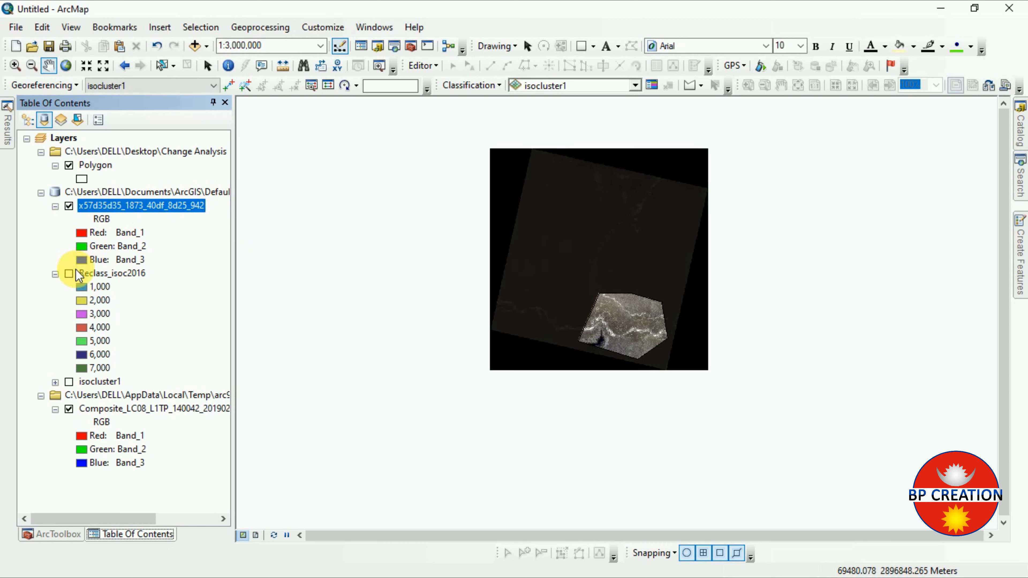
Step: Collapse the Reclass_isoc2016 legend and remove the 2019 Landsat composite layer from the map
{"action": "left_click", "coordinate": [56, 274]}
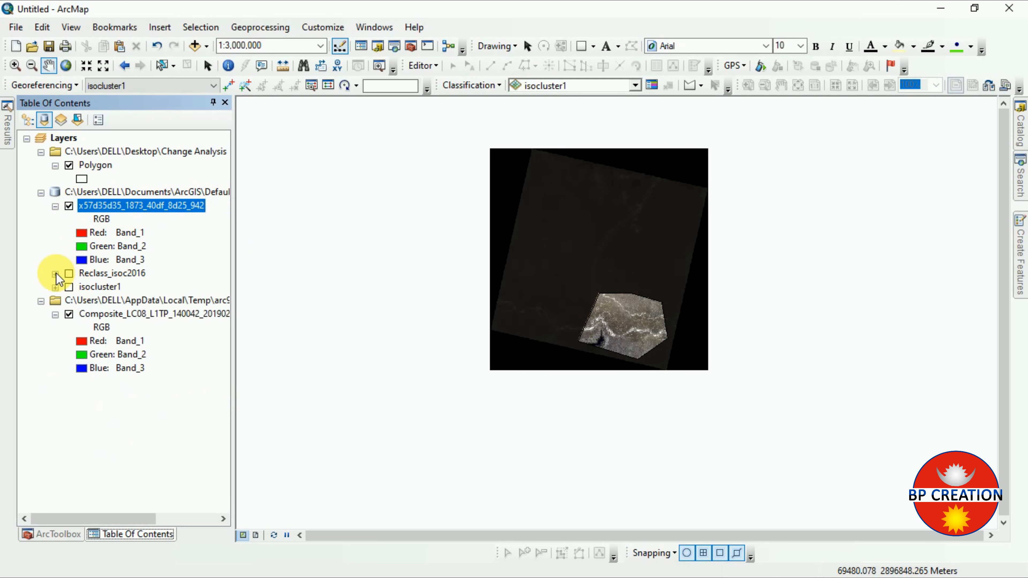
{"action": "right_click", "coordinate": [109, 315]}
{"action": "left_click", "coordinate": [134, 345]}
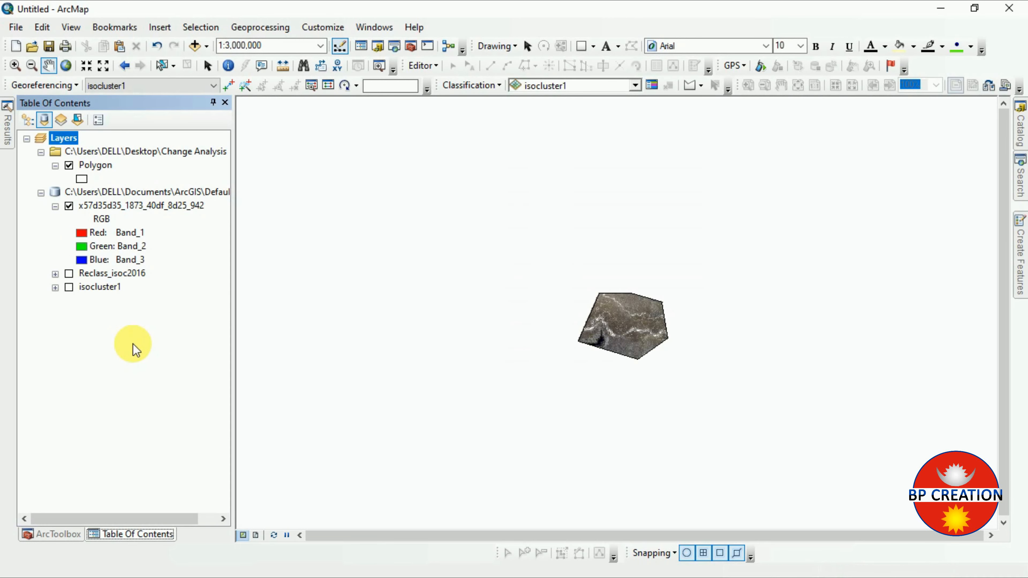
Step: Open Iso Cluster Unsupervised Classification and replace the isocluster1 input with the clipped 2019 raster x57d35d35_1873_40df_8d25_942
{"action": "left_click_drag", "start_coordinate": [631, 340], "coordinate": [550, 283]}
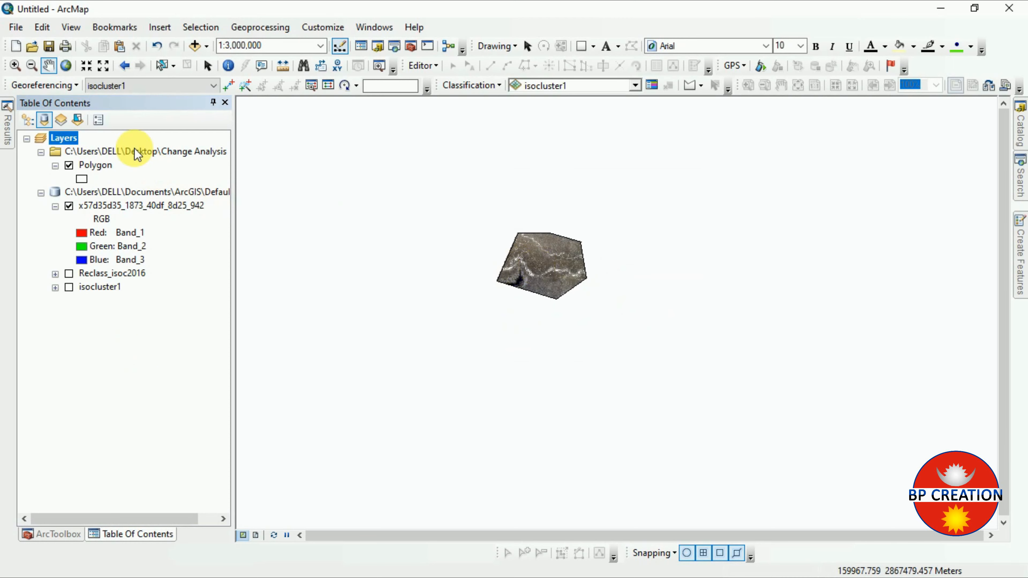
{"action": "left_click", "coordinate": [66, 65]}
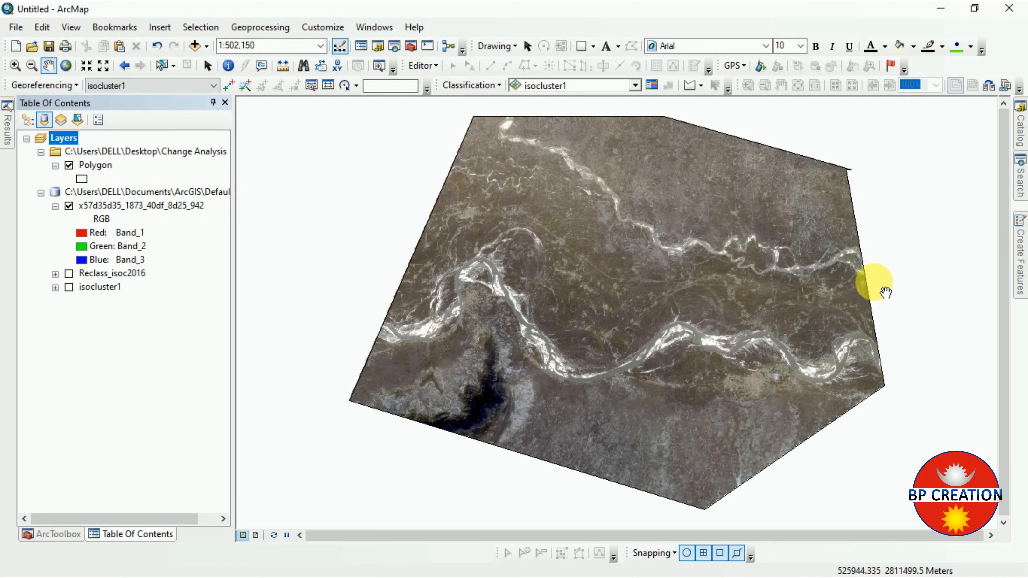
{"action": "left_click_drag", "start_coordinate": [653, 282], "coordinate": [593, 300]}
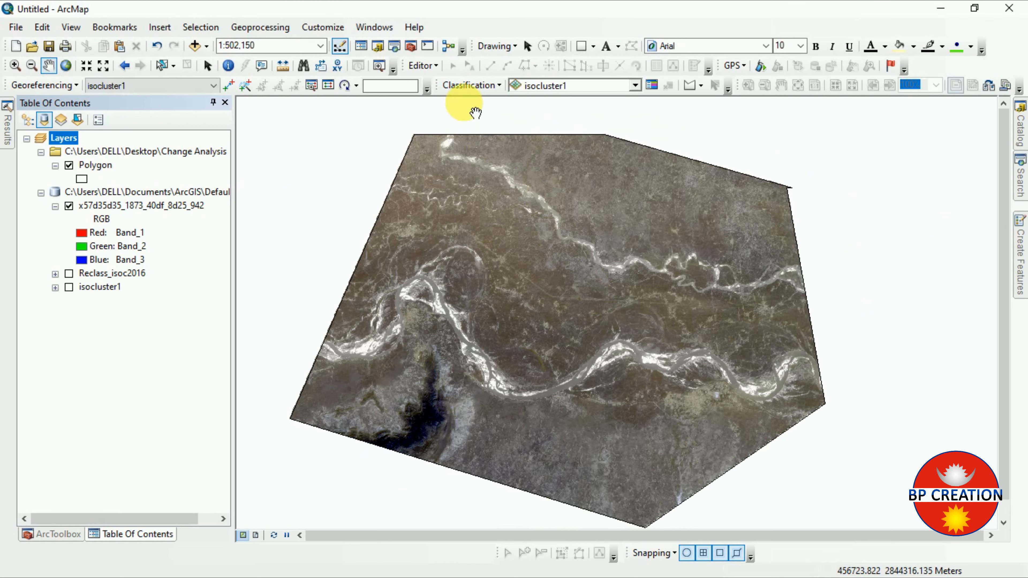
{"action": "left_click", "coordinate": [470, 85]}
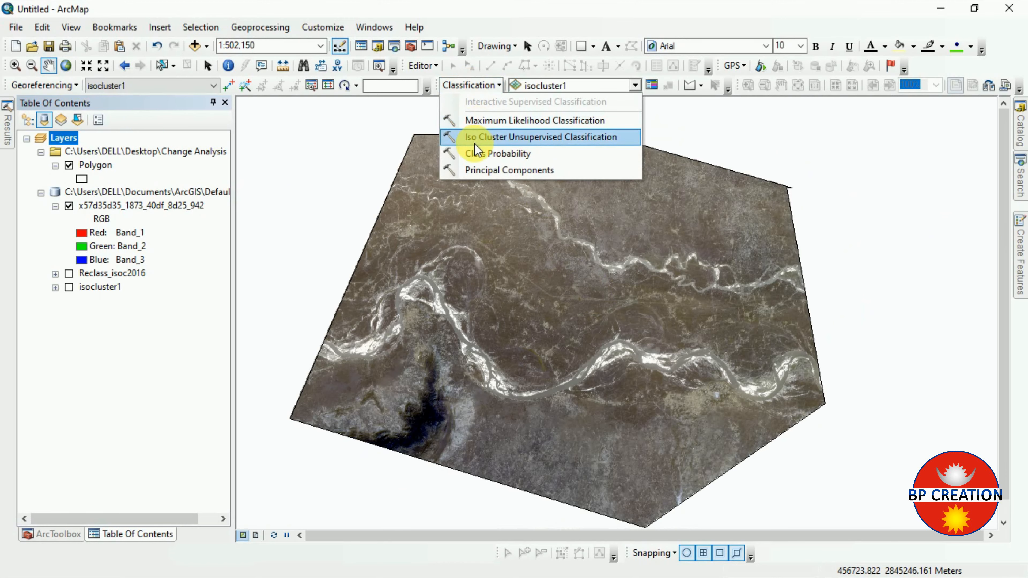
{"action": "left_click", "coordinate": [477, 139]}
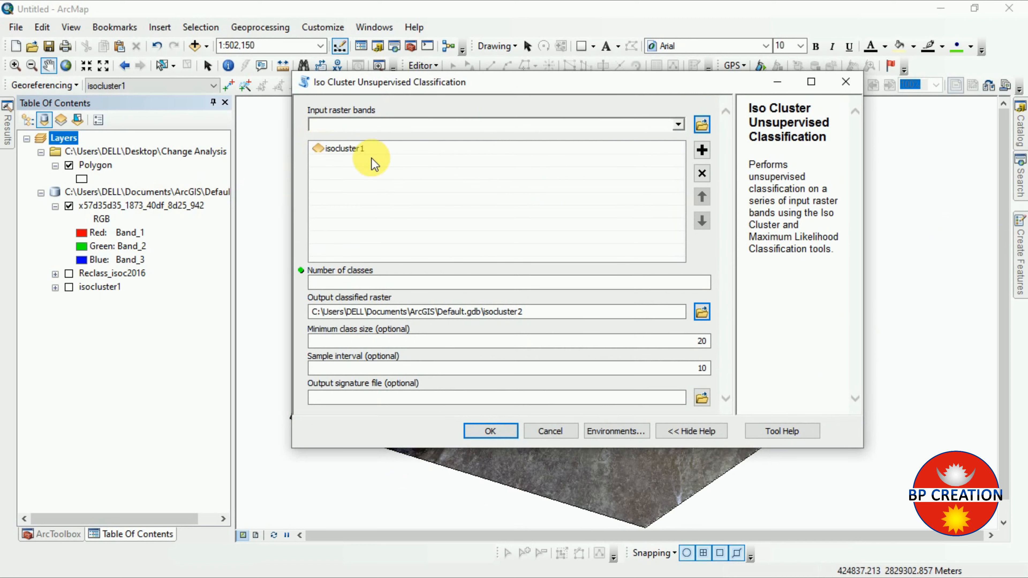
{"action": "left_click", "coordinate": [648, 149]}
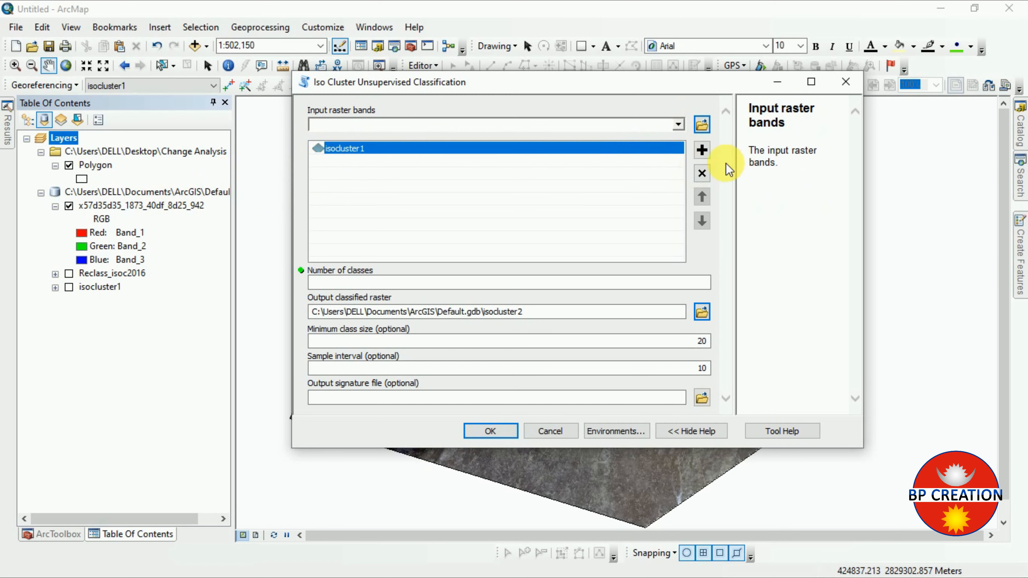
{"action": "left_click", "coordinate": [701, 173]}
{"action": "left_click", "coordinate": [676, 124]}
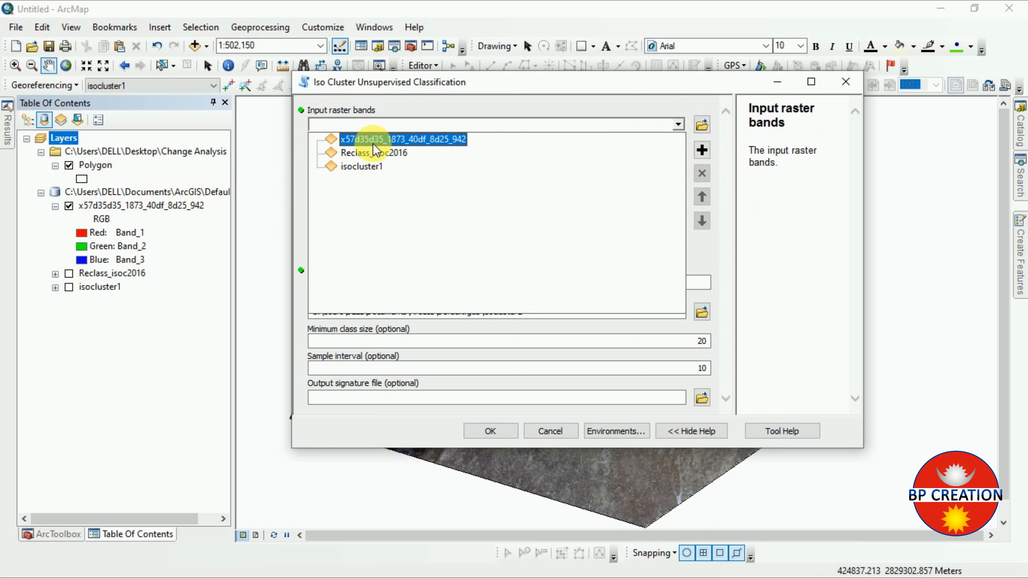
{"action": "left_click", "coordinate": [380, 139]}
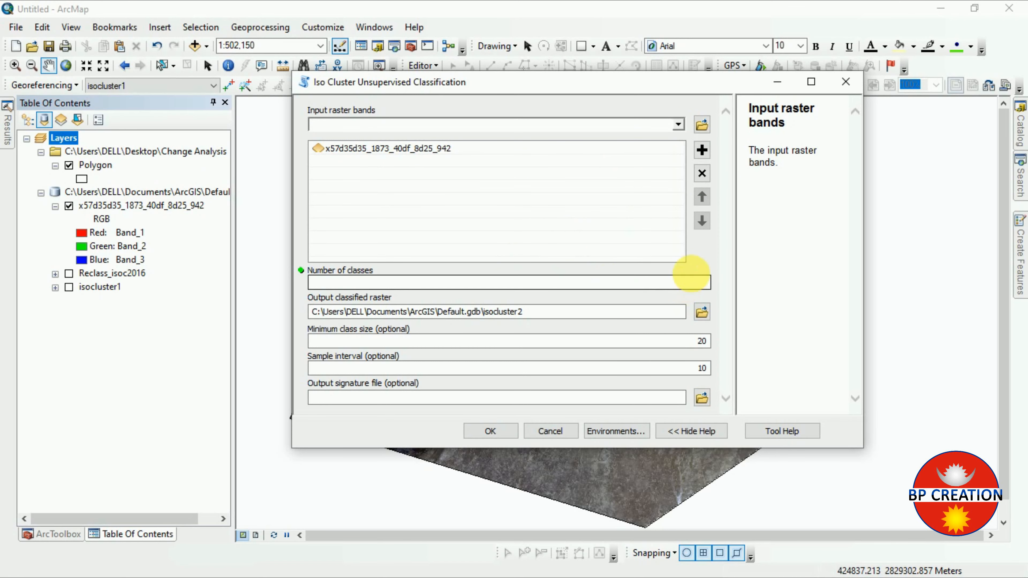
Step: Set the number of classes to 7 and run the classification with isocluster2 in Default.gdb as output
{"action": "left_click", "coordinate": [705, 282]}
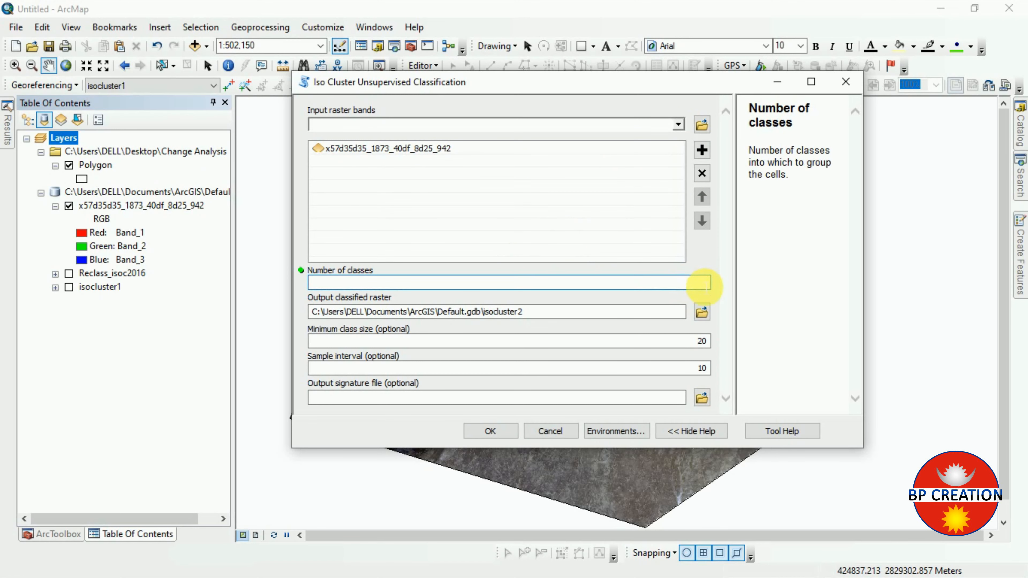
{"action": "type", "text": "7"}
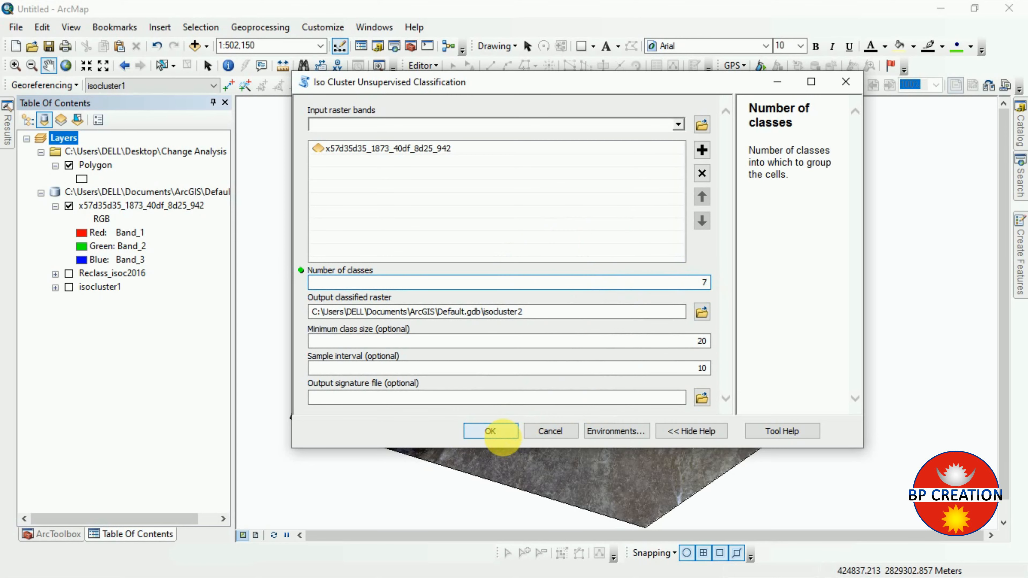
{"action": "left_click", "coordinate": [490, 431]}
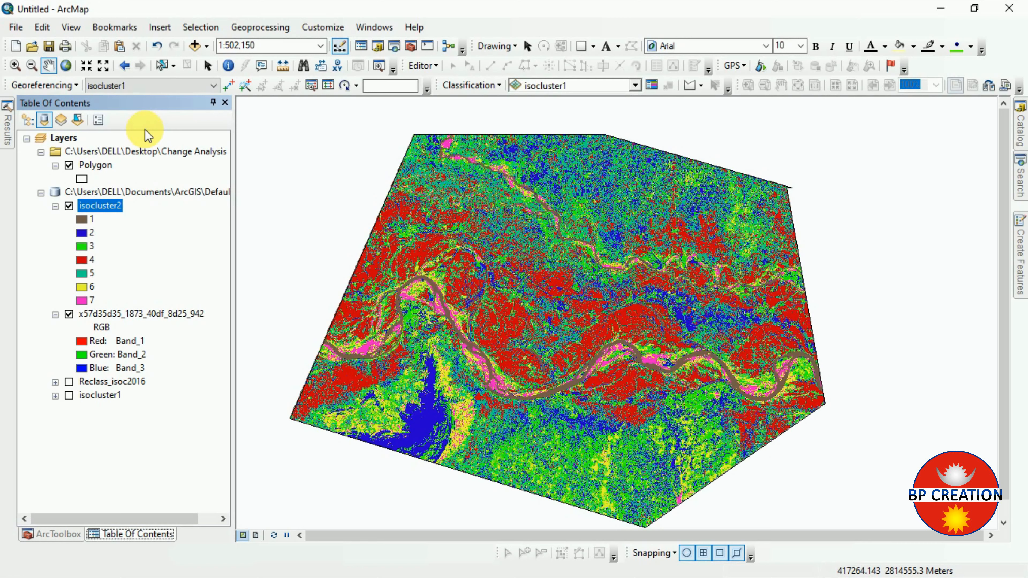
{"action": "left_click", "coordinate": [7, 124]}
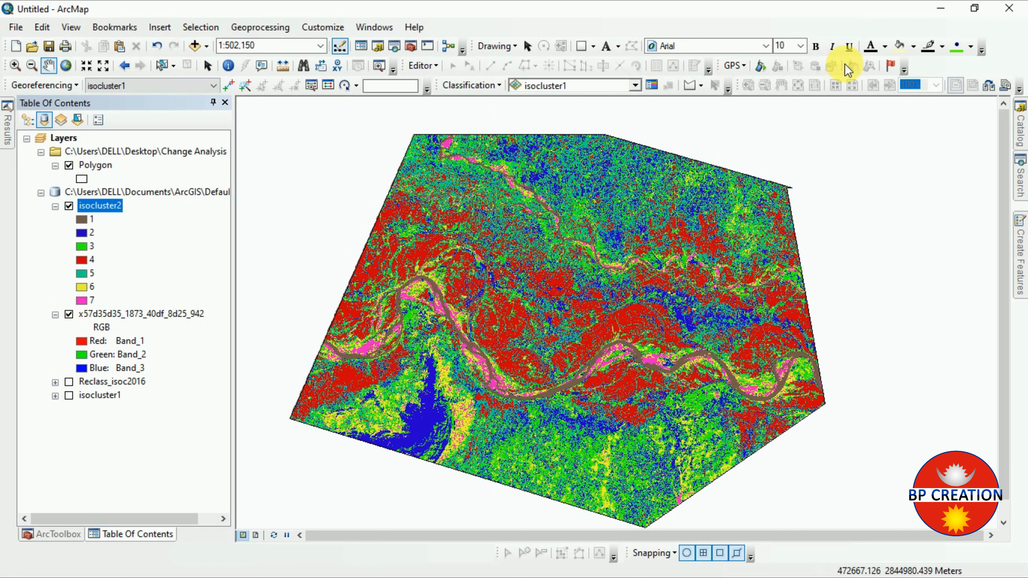
{"action": "left_click", "coordinate": [1021, 176]}
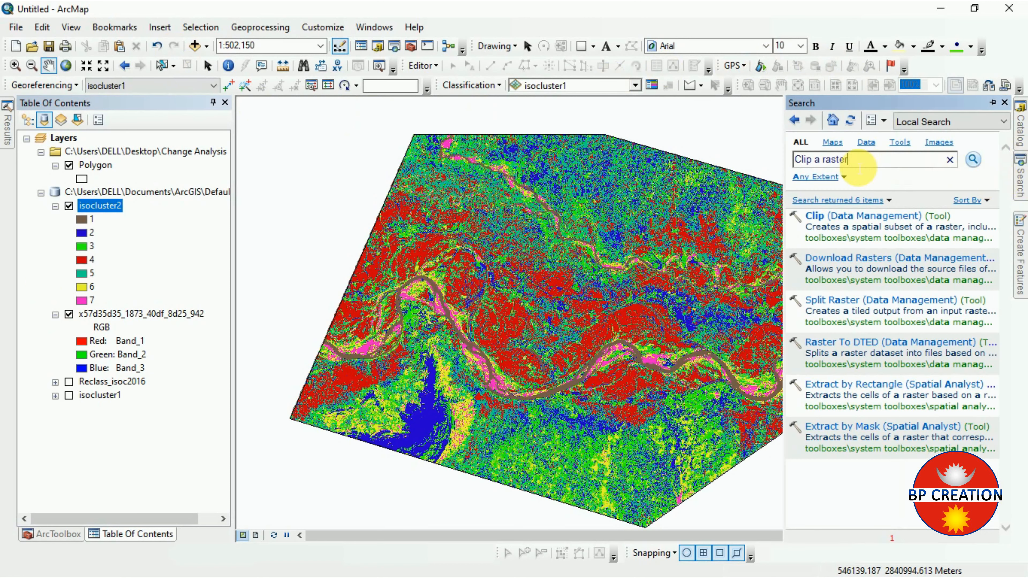
{"action": "left_click_drag", "start_coordinate": [860, 161], "coordinate": [774, 166]}
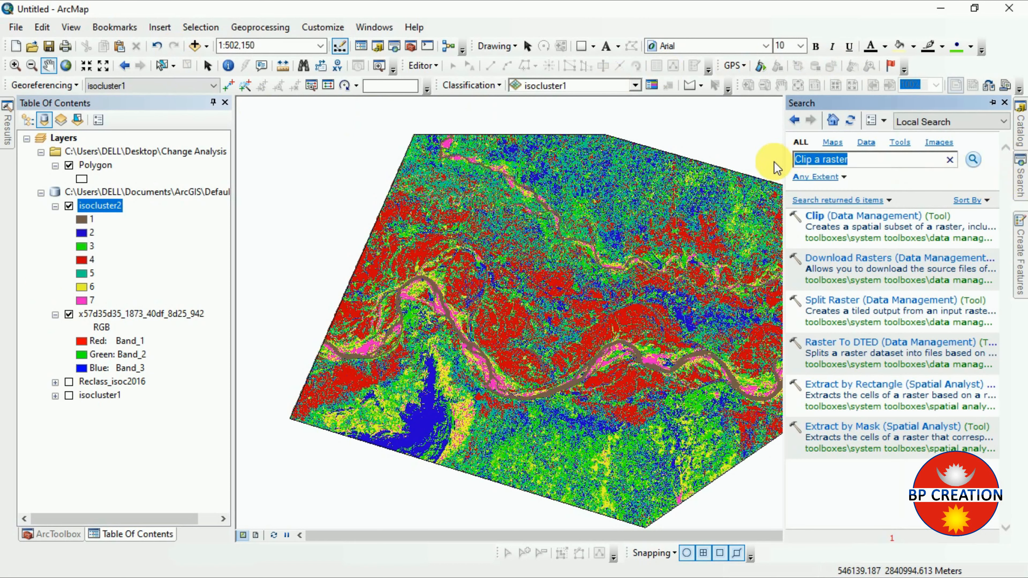
{"action": "left_click", "coordinate": [948, 159]}
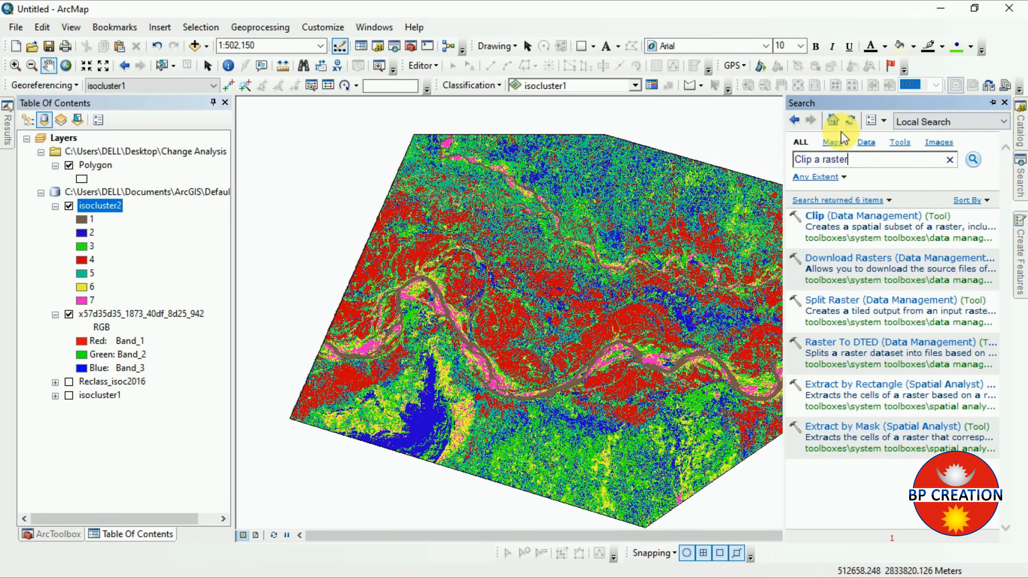
{"action": "mouse_move", "coordinate": [575, 268]}
{"action": "left_mouse_down"}
{"action": "mouse_move", "coordinate": [519, 258]}
{"action": "mouse_move", "coordinate": [588, 278]}
{"action": "left_mouse_up"}
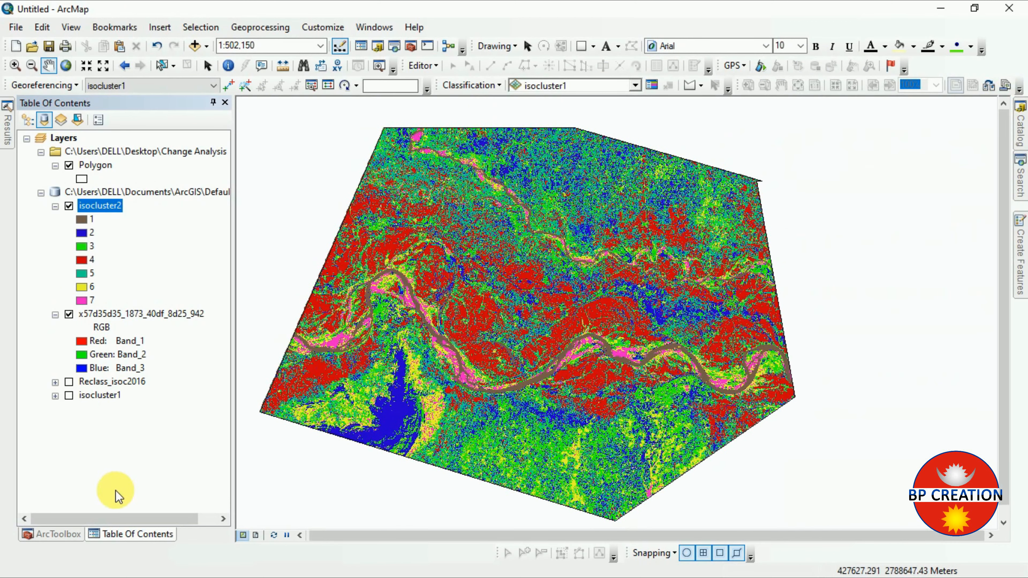
Step: Open the Raster Calculator from the Map Algebra toolset of the Spatial Analyst Tools
{"action": "left_click", "coordinate": [65, 533]}
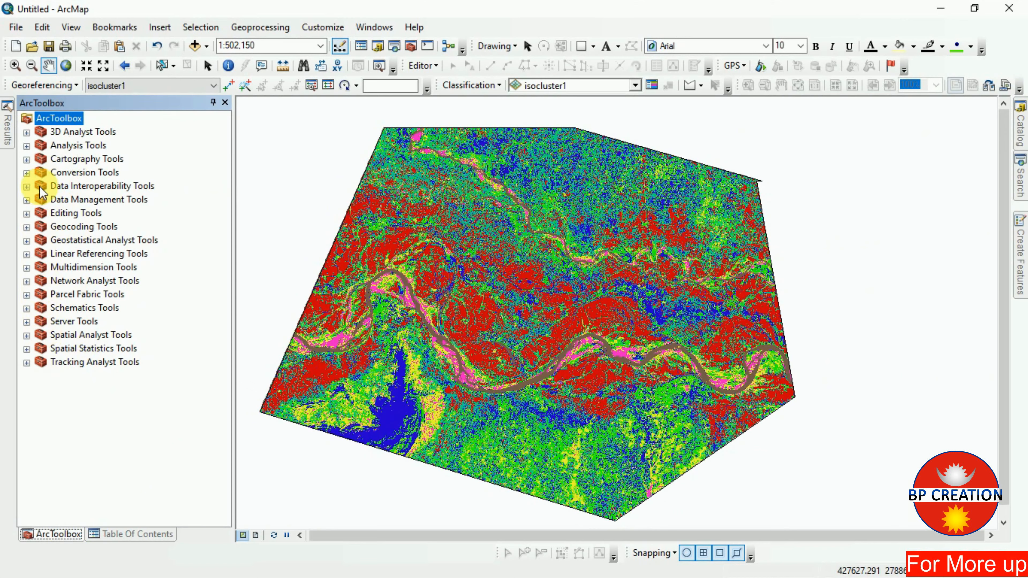
{"action": "left_click", "coordinate": [27, 336]}
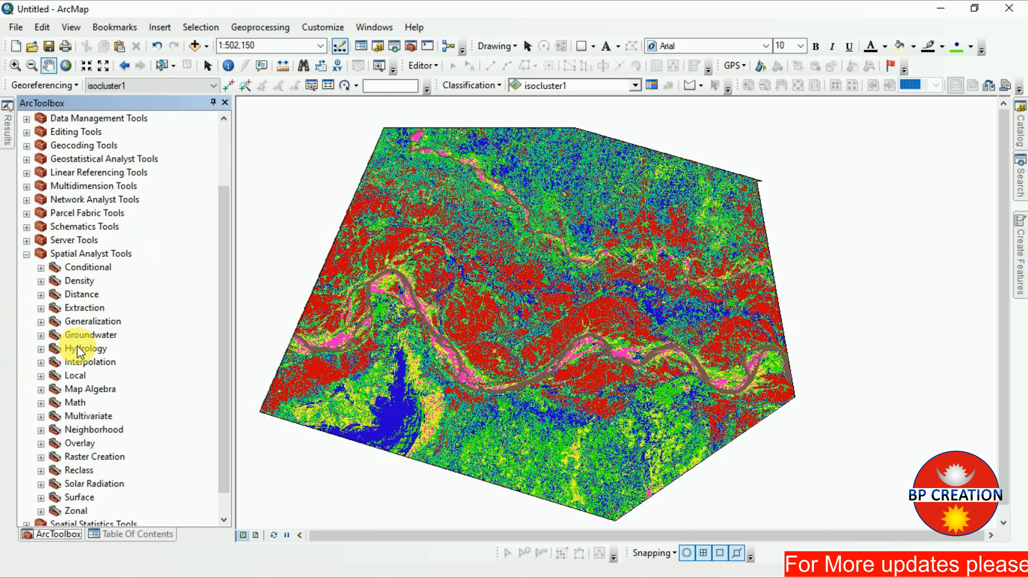
{"action": "scroll", "coordinate": [82, 401], "scroll_direction": "down", "scroll_amount": 1}
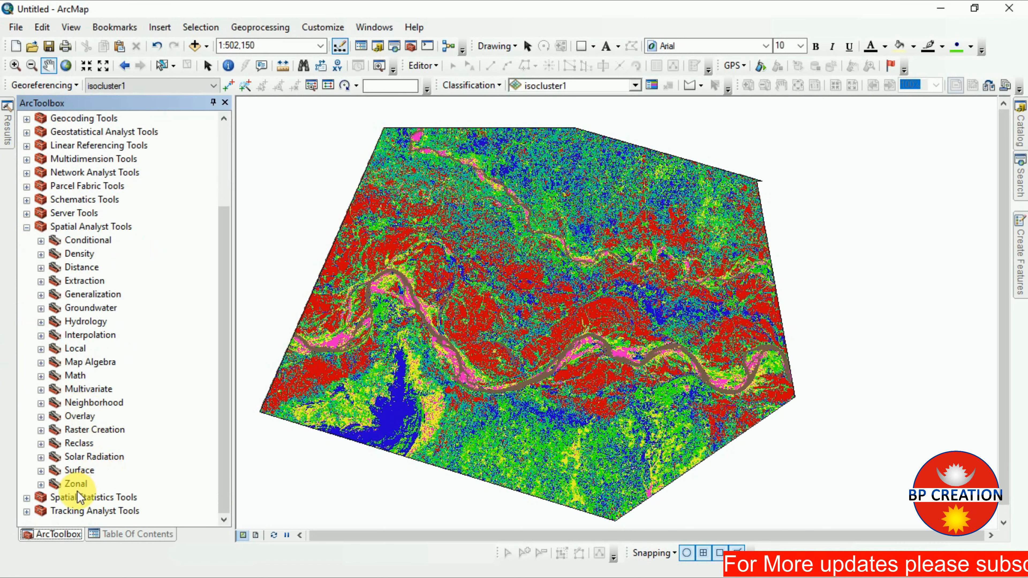
{"action": "left_click", "coordinate": [41, 362]}
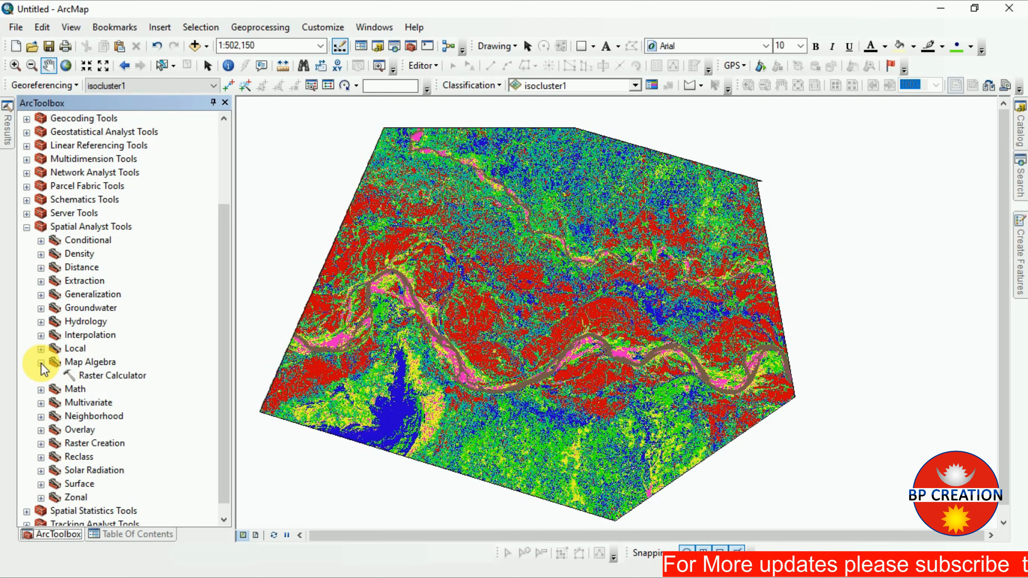
{"action": "double_click", "coordinate": [97, 379]}
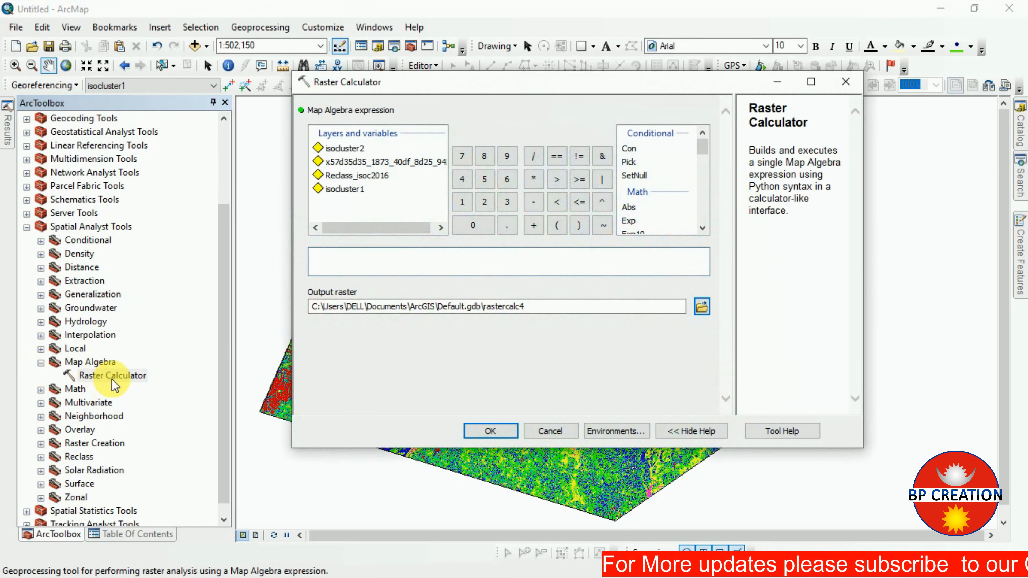
Step: Enter Reclass_isoc2016 as the first term of the map algebra expression for the output raster rastercalc4
{"action": "double_click", "coordinate": [379, 176]}
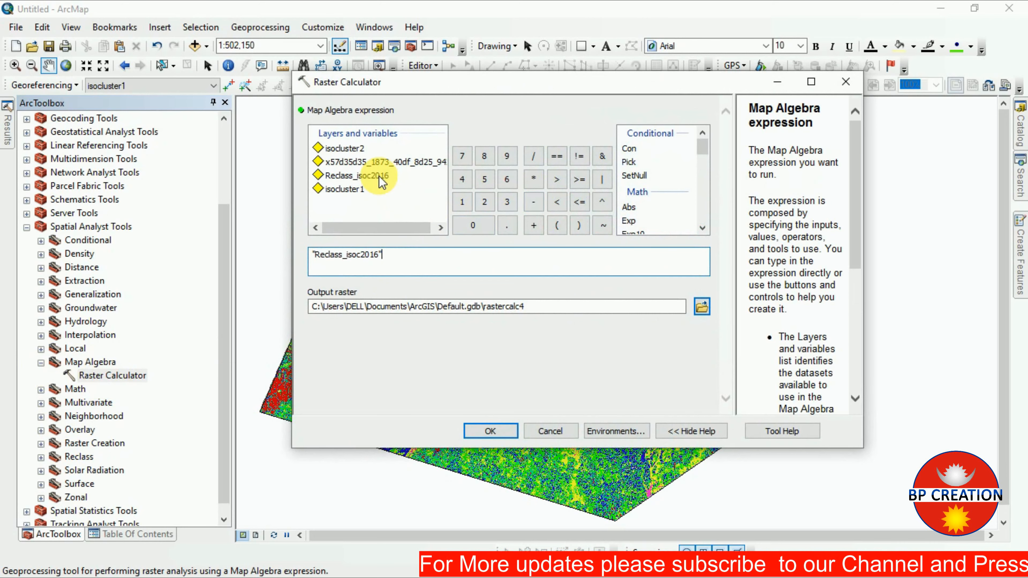
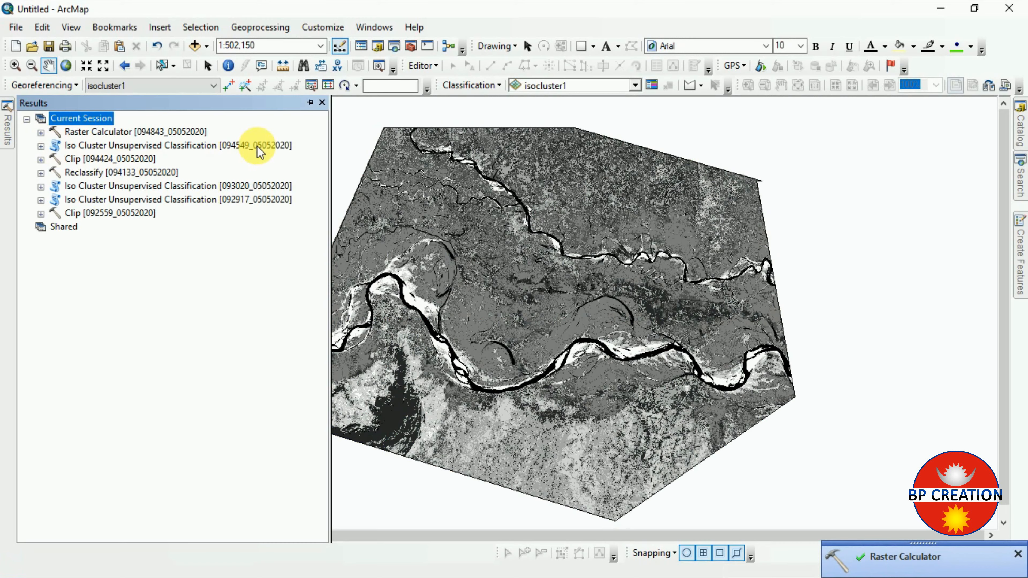
Step: Replace the toolbox display with the docked table of contents beside the calculated raster
{"action": "left_click", "coordinate": [353, 131]}
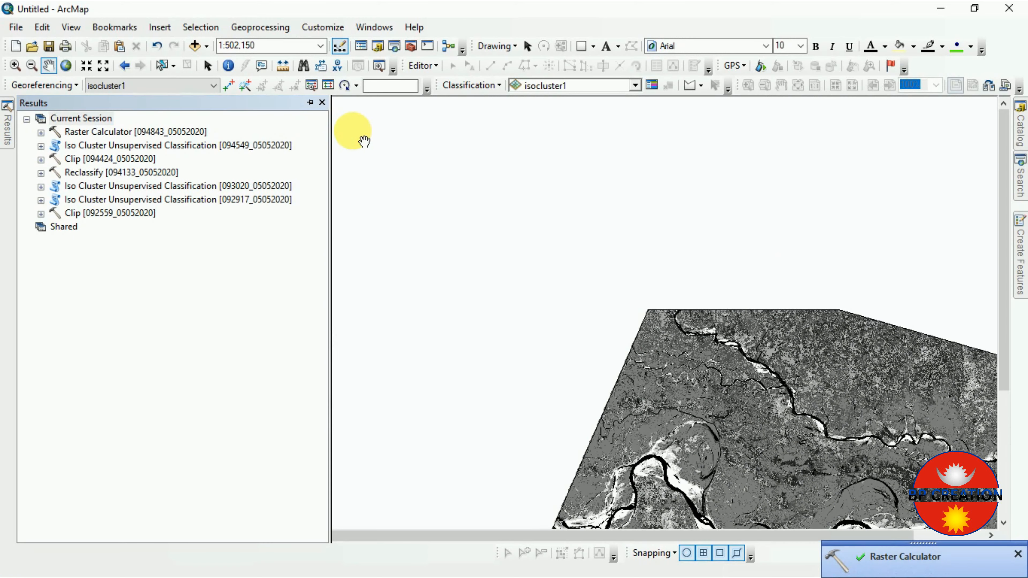
{"action": "left_click_drag", "start_coordinate": [828, 401], "coordinate": [598, 256]}
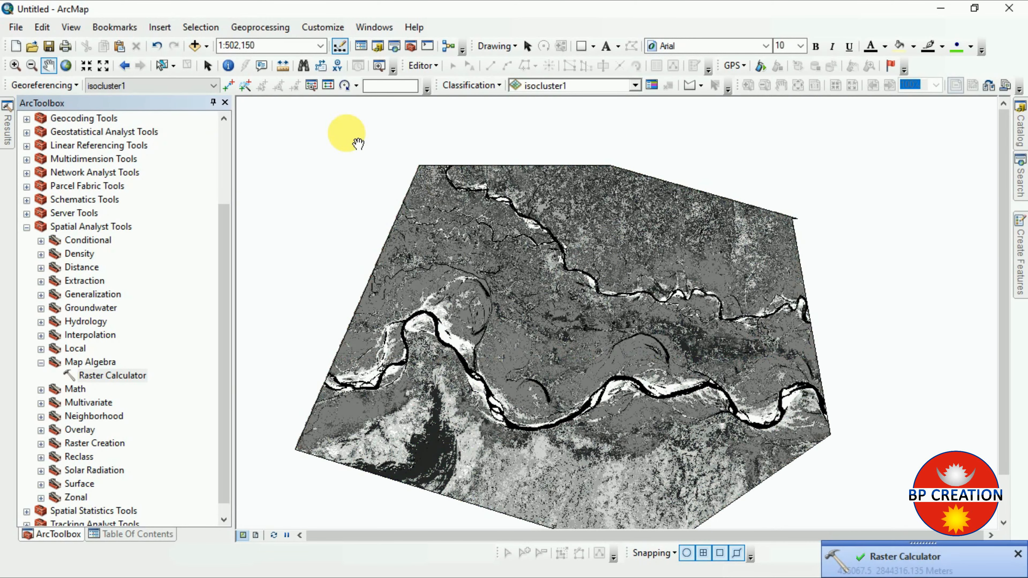
{"action": "left_click_drag", "start_coordinate": [288, 205], "coordinate": [648, 300]}
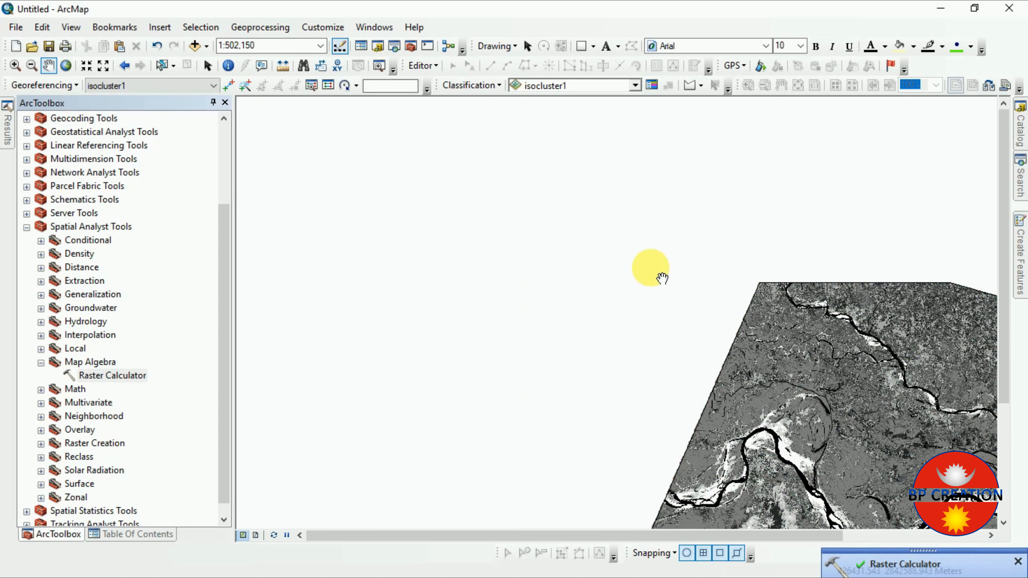
{"action": "left_click_drag", "start_coordinate": [826, 384], "coordinate": [549, 288]}
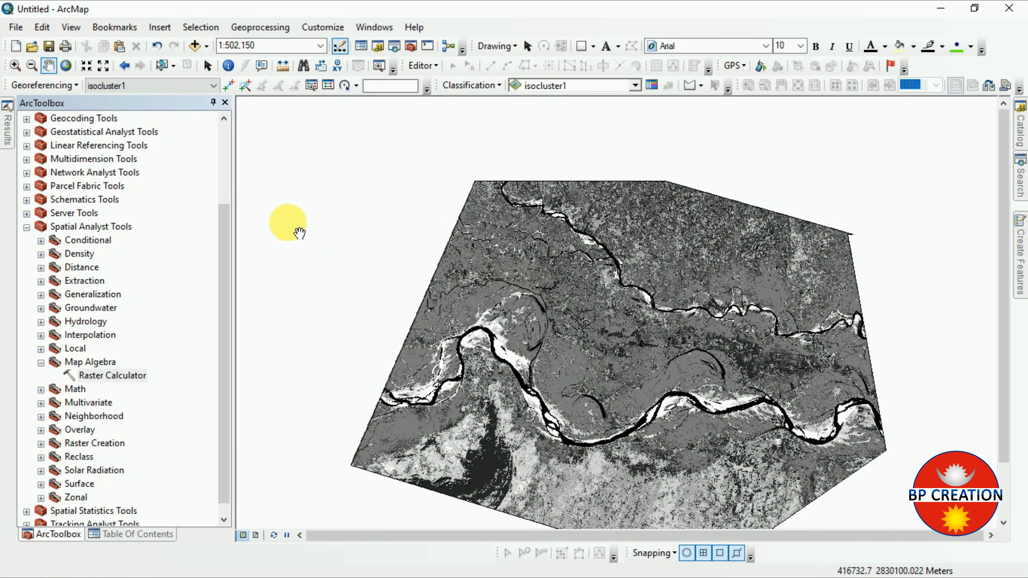
{"action": "left_click", "coordinate": [213, 102]}
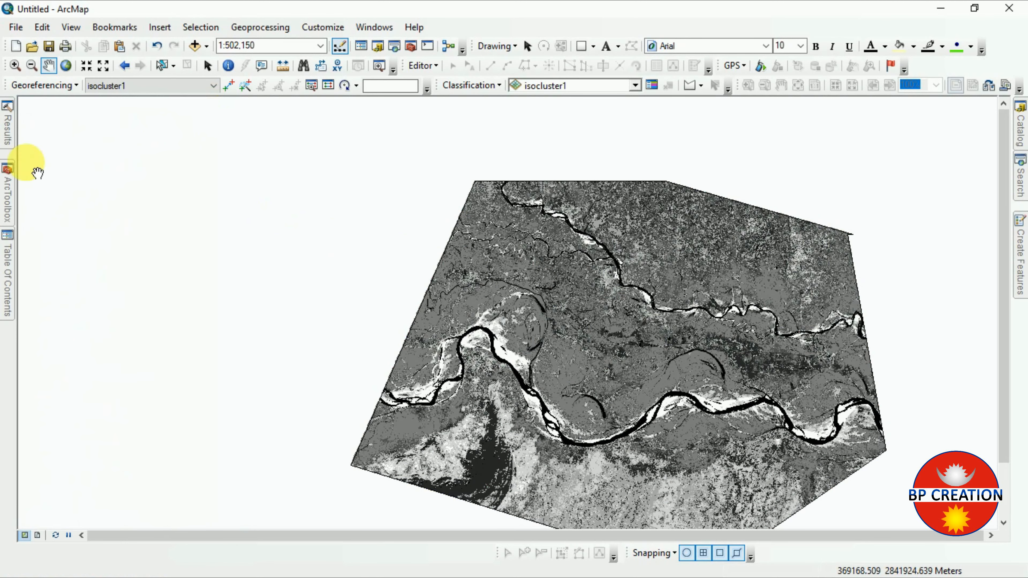
{"action": "left_click", "coordinate": [7, 255]}
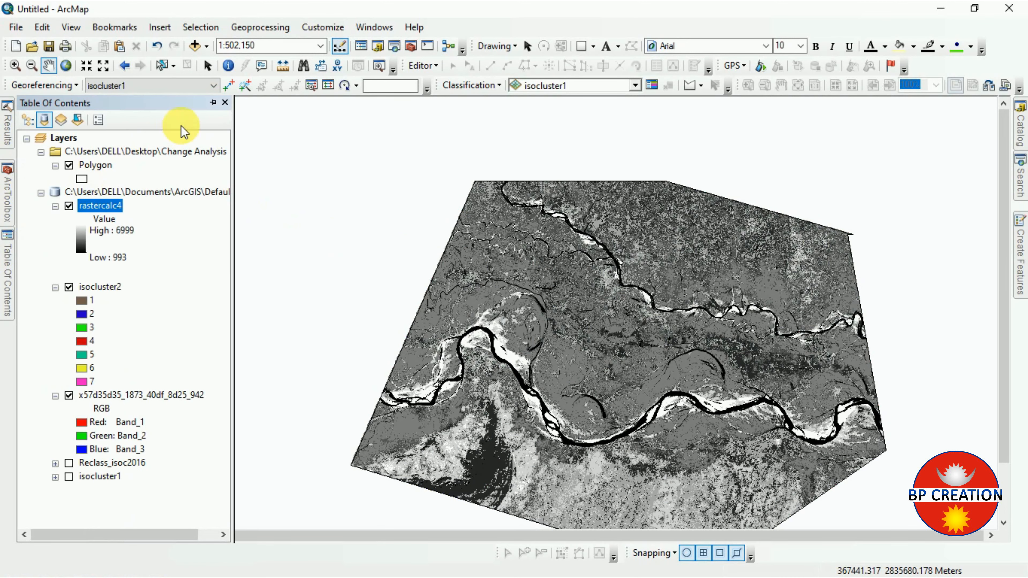
{"action": "left_click", "coordinate": [213, 102]}
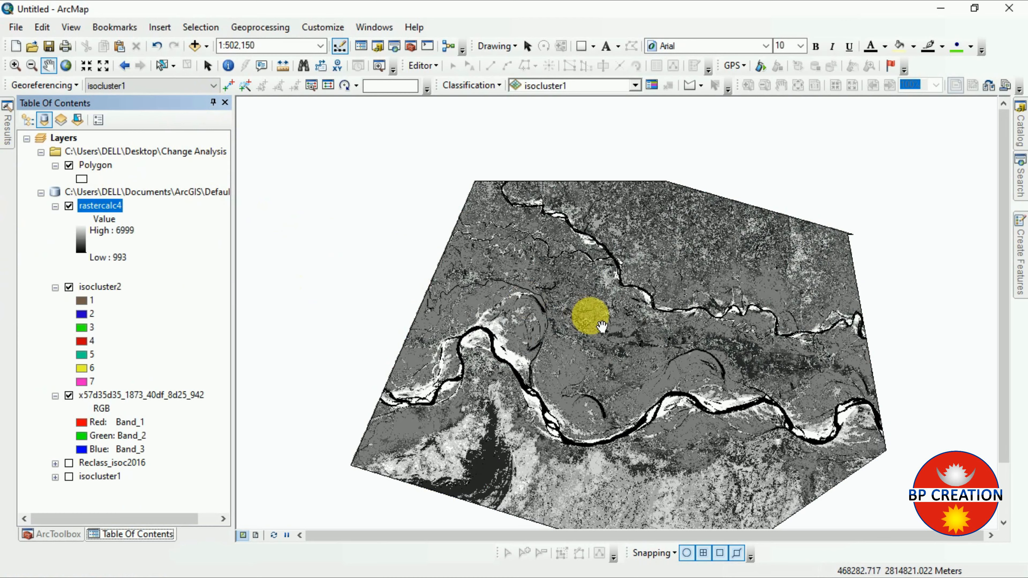
{"action": "left_click_drag", "start_coordinate": [626, 349], "coordinate": [610, 291]}
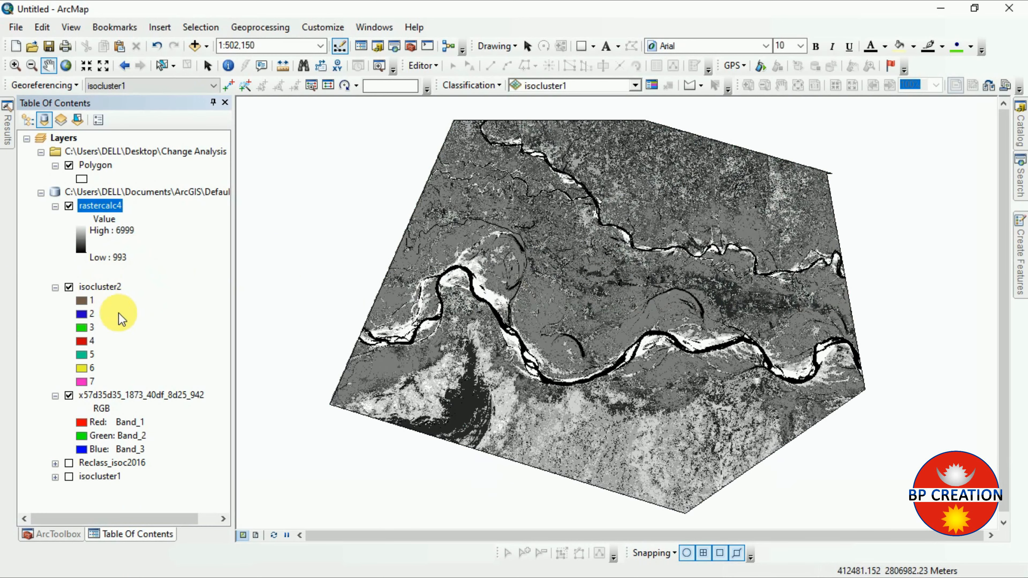
Step: Open the attribute table of the Polygon layer and select its only record
{"action": "left_click", "coordinate": [86, 164]}
{"action": "right_click", "coordinate": [86, 166]}
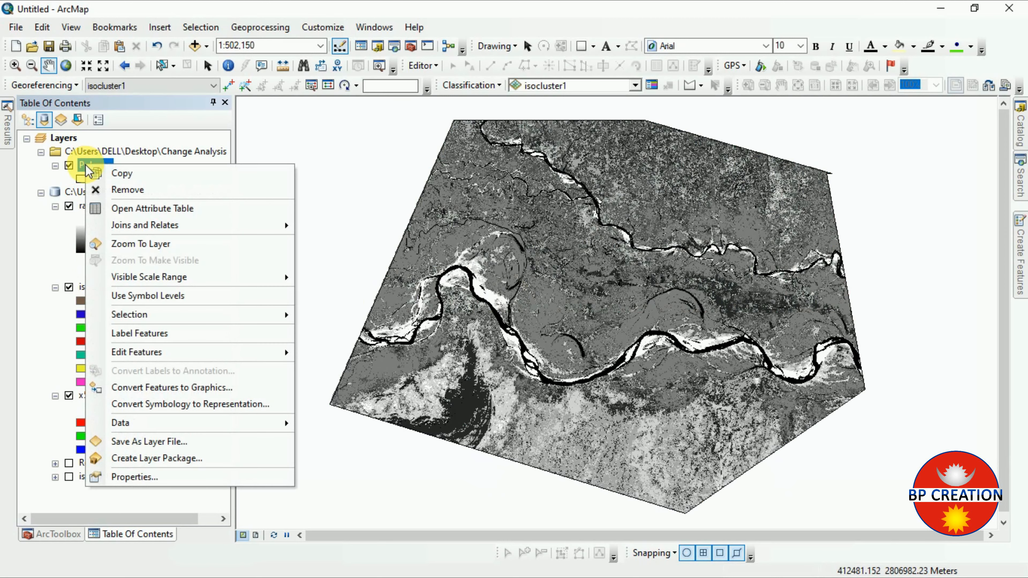
{"action": "mouse_move", "coordinate": [160, 226]}
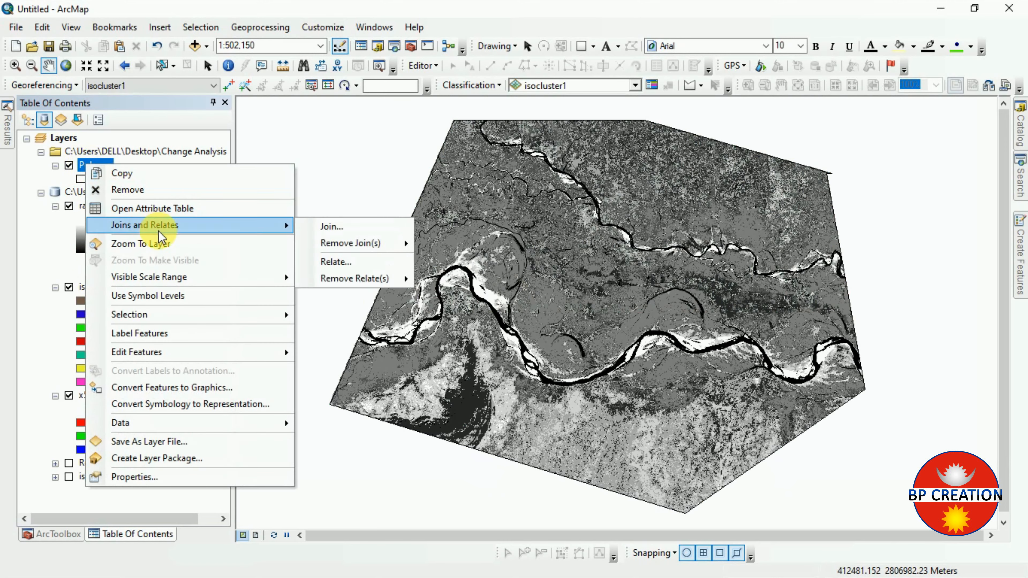
{"action": "left_click", "coordinate": [155, 209]}
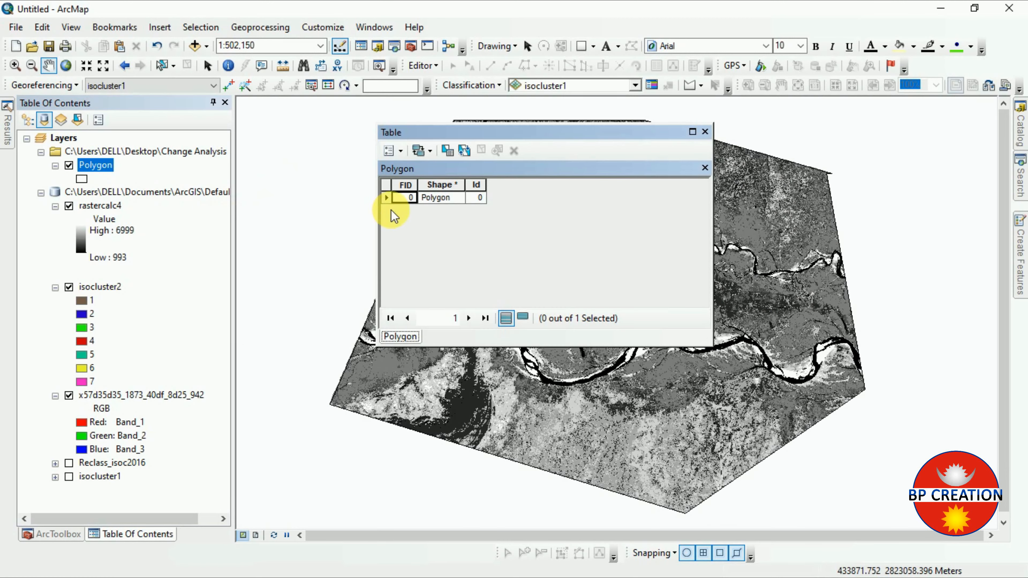
{"action": "left_click", "coordinate": [385, 198]}
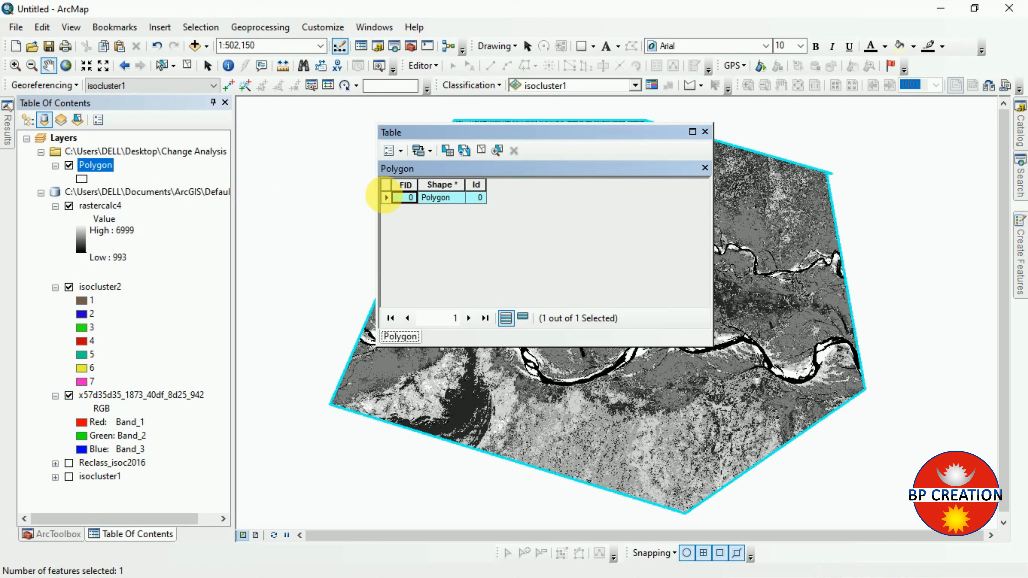
Step: Add a field named Area of type Float to the Polygon attribute table
{"action": "left_click", "coordinate": [394, 150]}
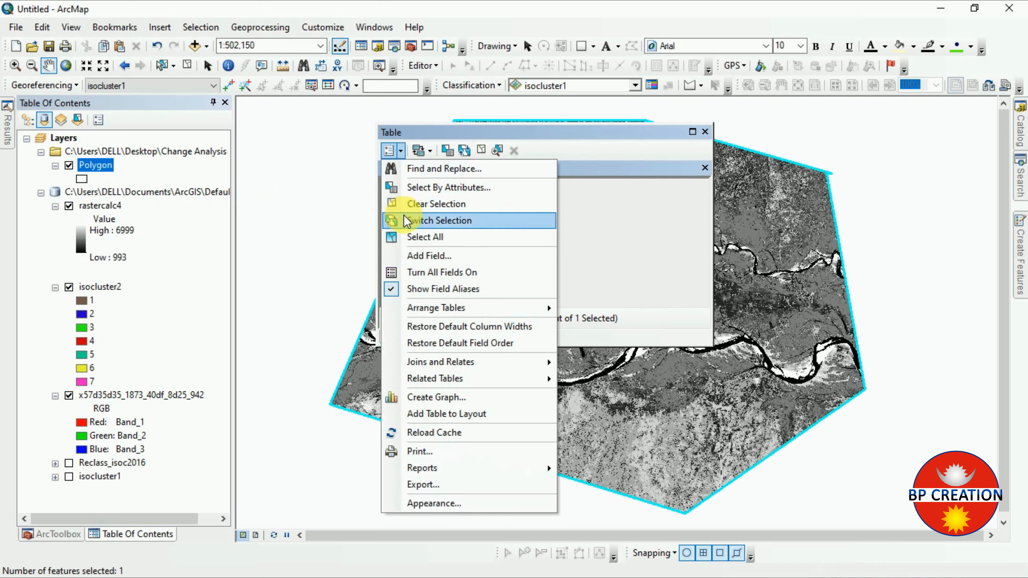
{"action": "left_click", "coordinate": [405, 256]}
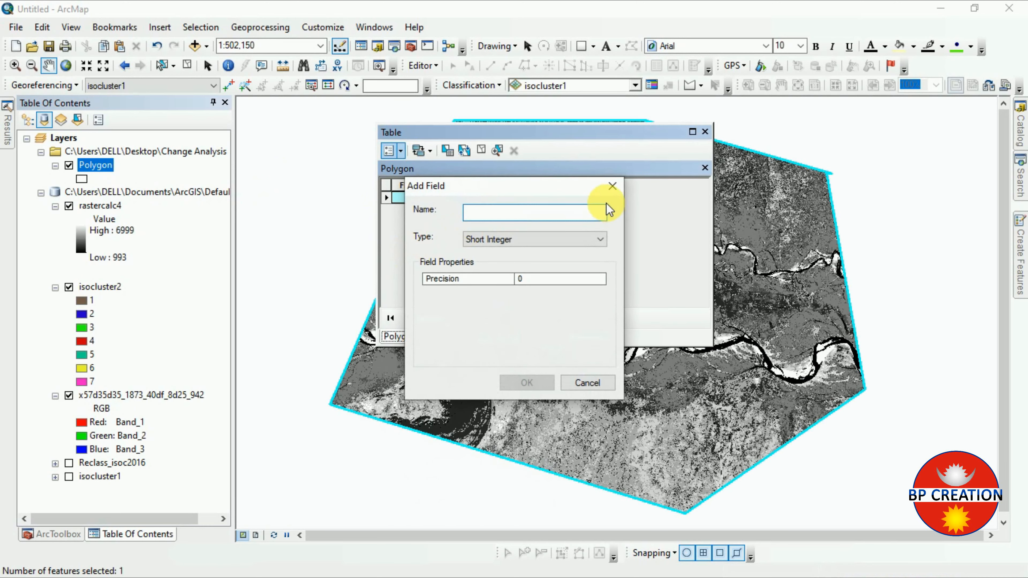
{"action": "type", "text": "Area"}
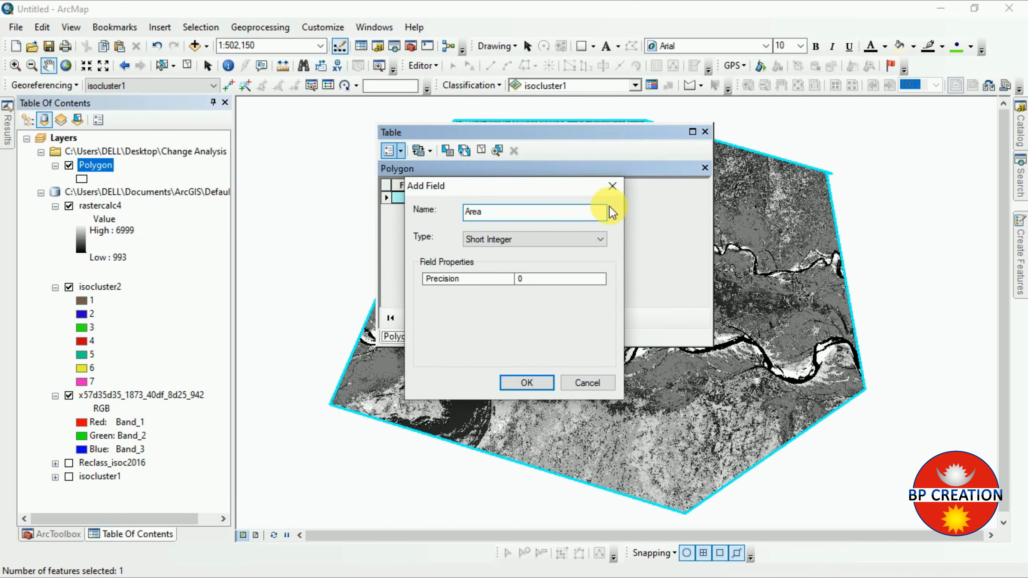
{"action": "left_click", "coordinate": [600, 238]}
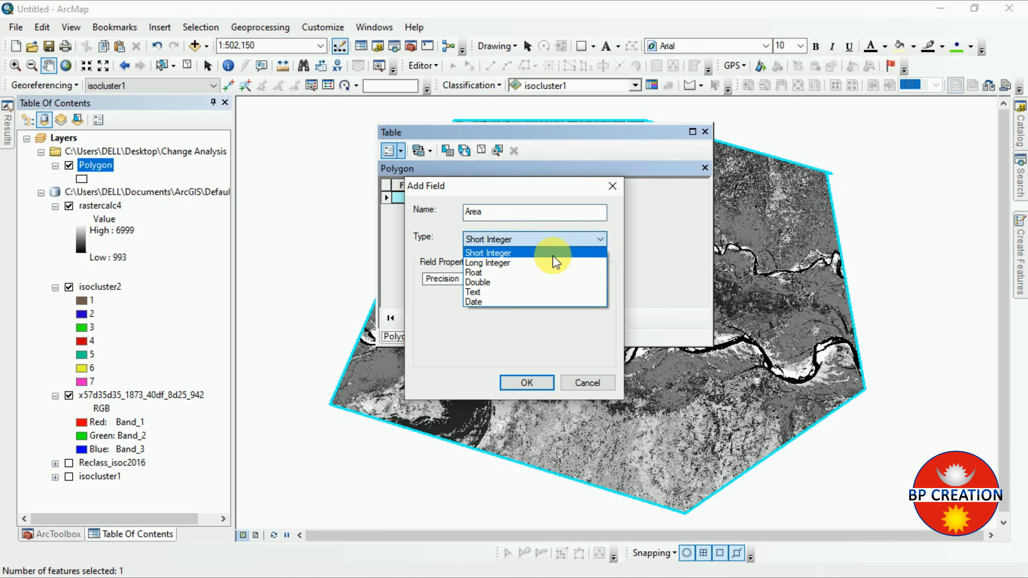
{"action": "left_click", "coordinate": [508, 273]}
{"action": "left_click", "coordinate": [529, 385]}
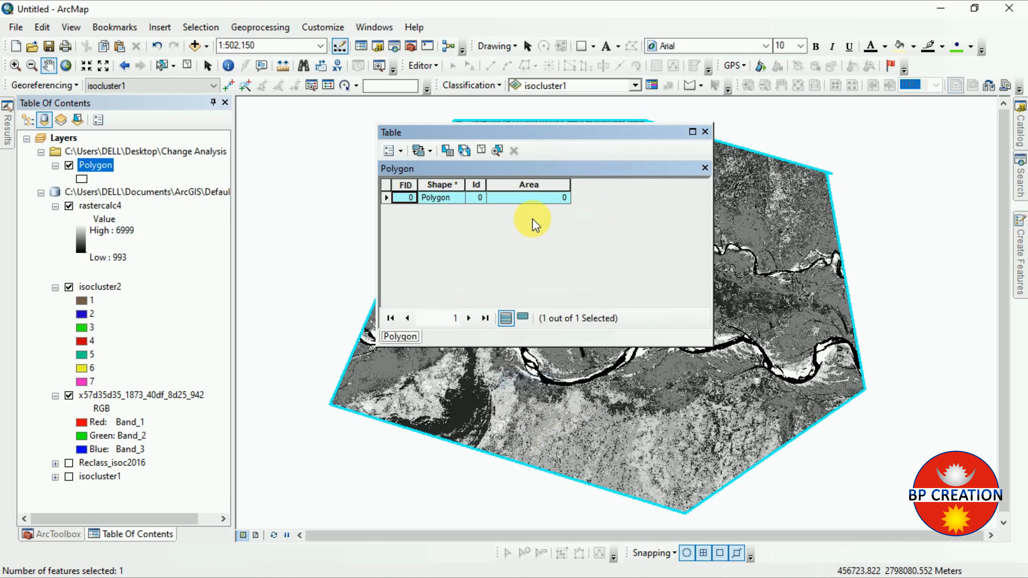
Step: Calculate the polygon's area in square meters into the Area field with Calculate Geometry
{"action": "right_click", "coordinate": [523, 188]}
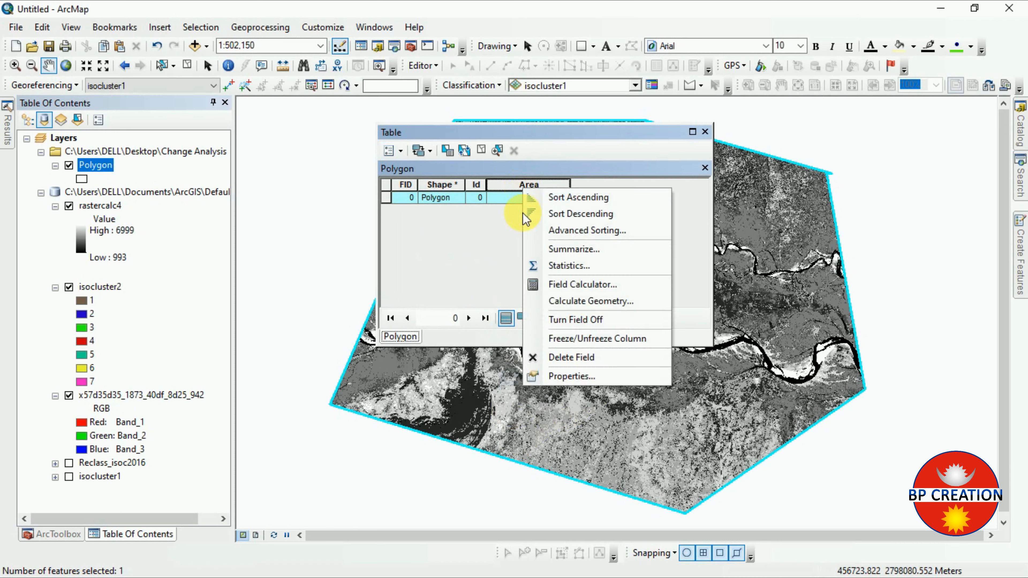
{"action": "left_click", "coordinate": [585, 300]}
{"action": "left_click", "coordinate": [466, 326]}
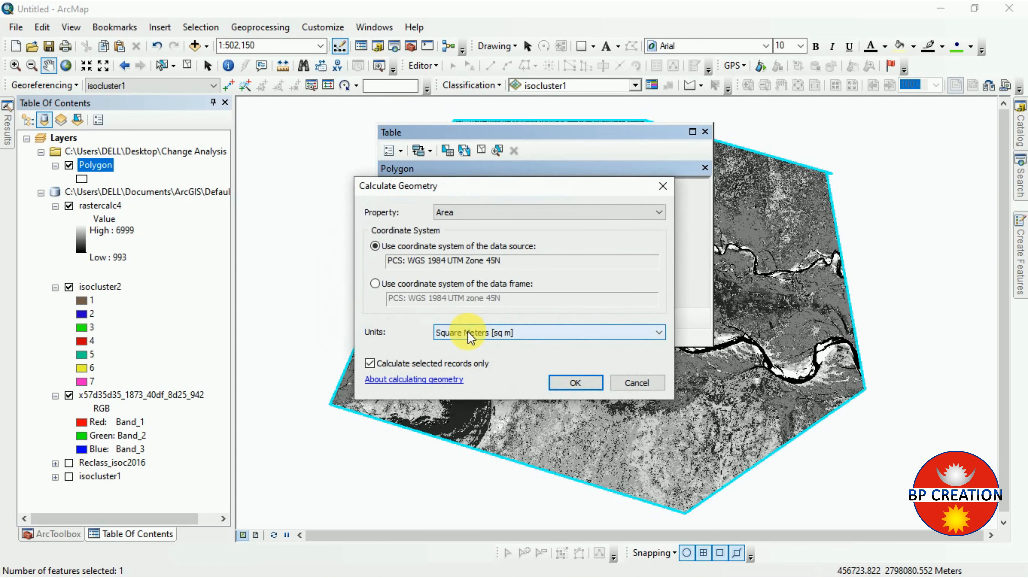
{"action": "left_click", "coordinate": [560, 383]}
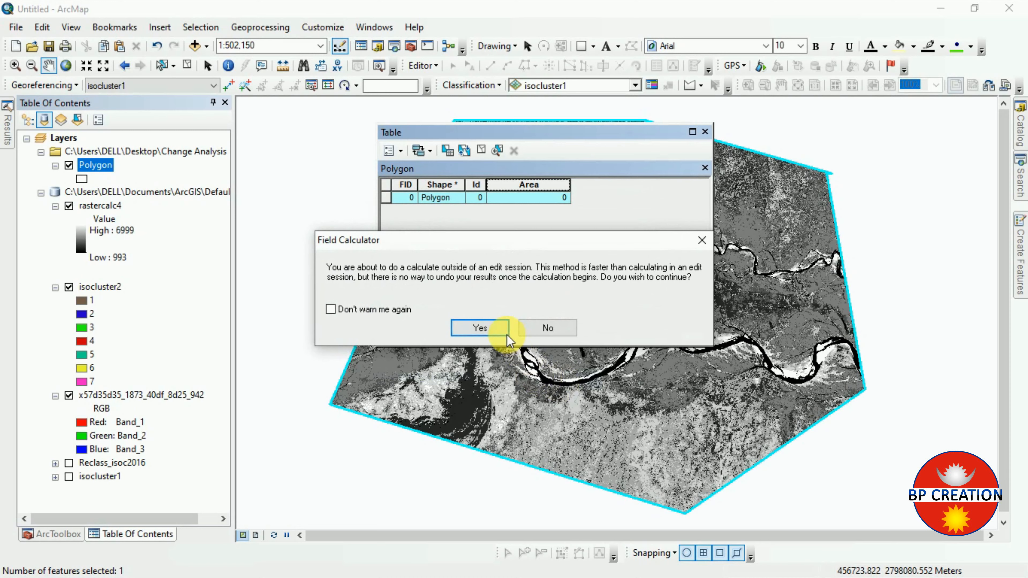
{"action": "left_click", "coordinate": [482, 328]}
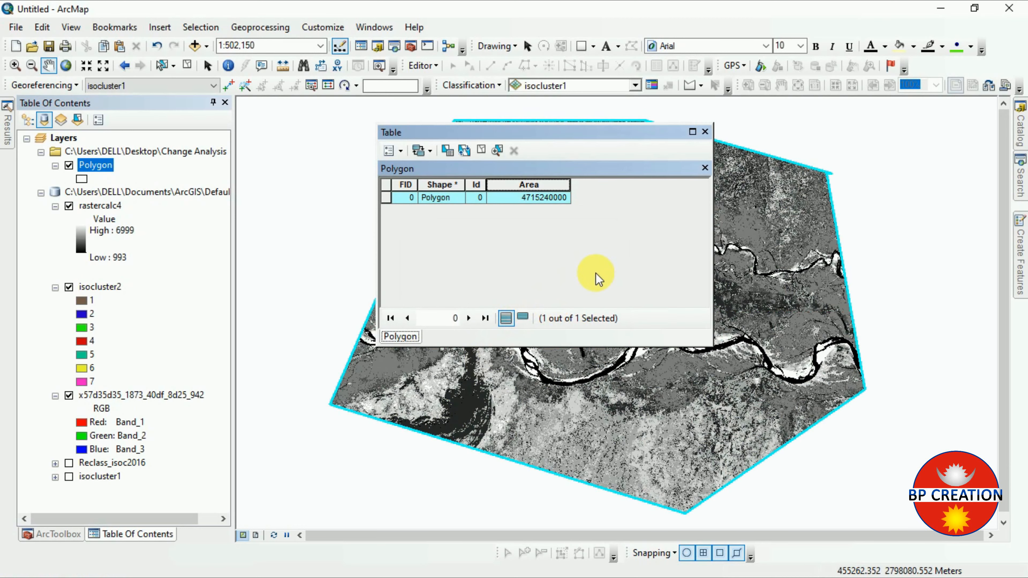
Step: Calculate the polygon's Area field in hectares with Calculate Geometry and close the attribute table
{"action": "right_click", "coordinate": [512, 185]}
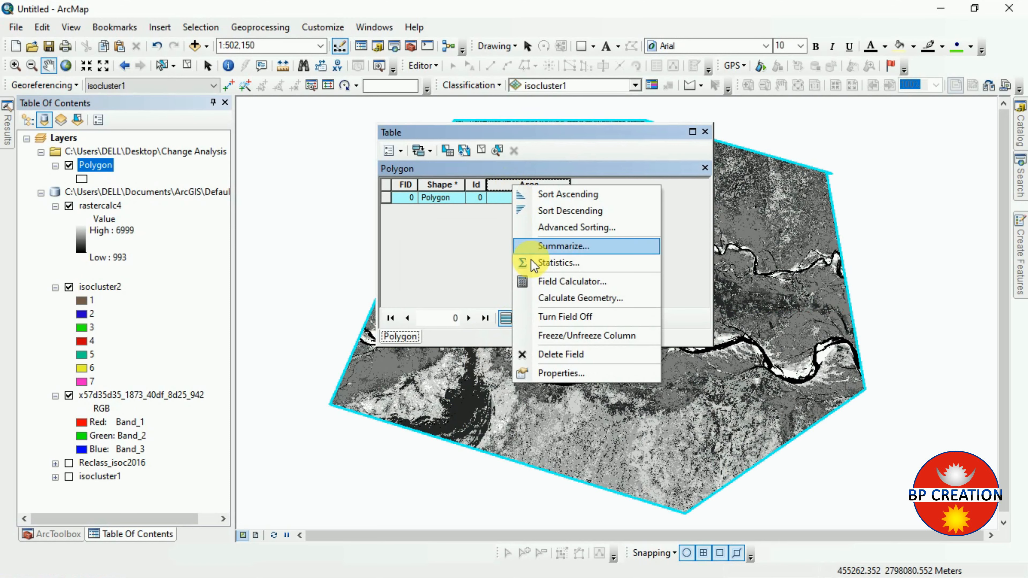
{"action": "left_click", "coordinate": [555, 300]}
{"action": "left_click", "coordinate": [481, 330]}
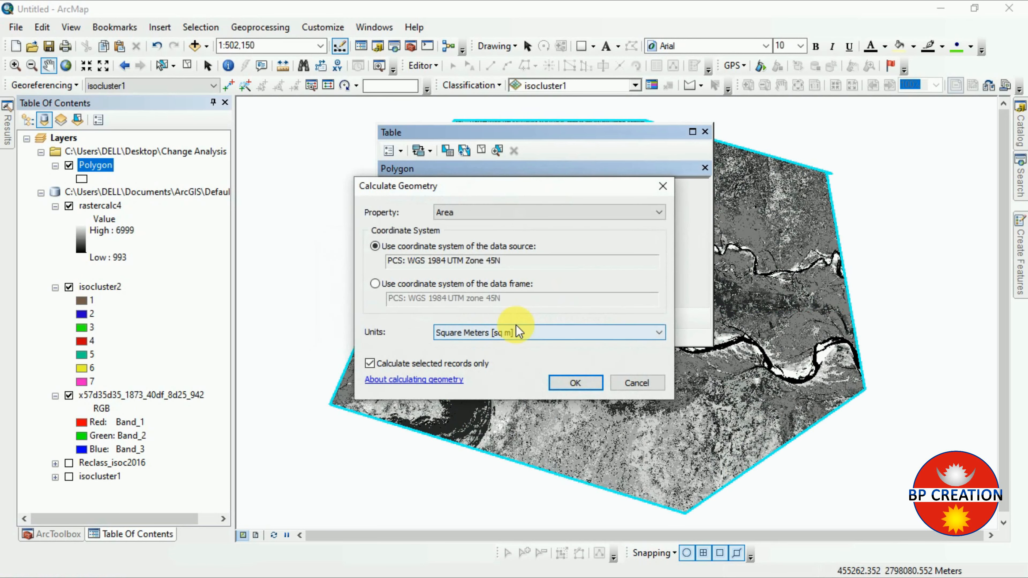
{"action": "left_click", "coordinate": [643, 335]}
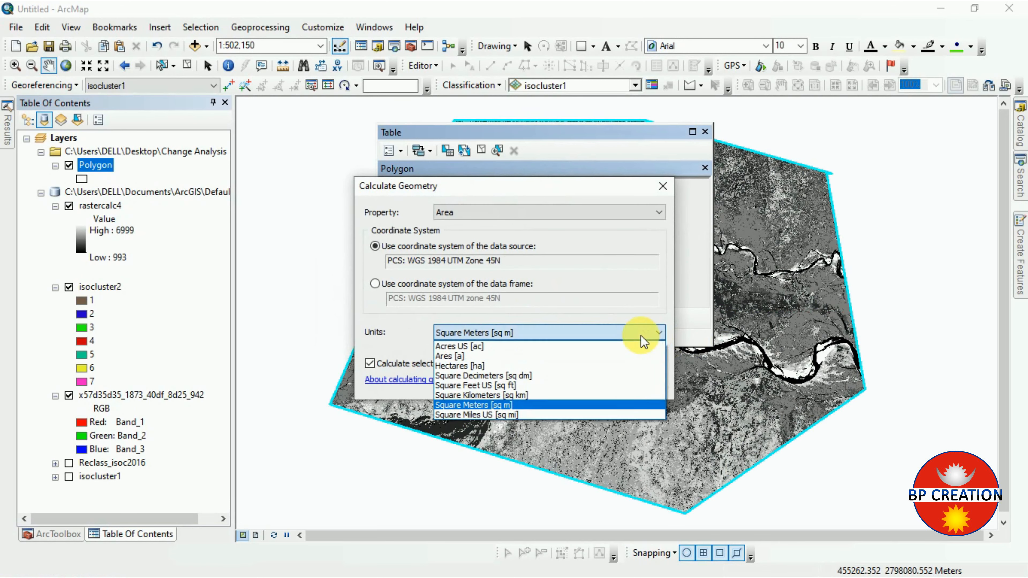
{"action": "left_click", "coordinate": [500, 366]}
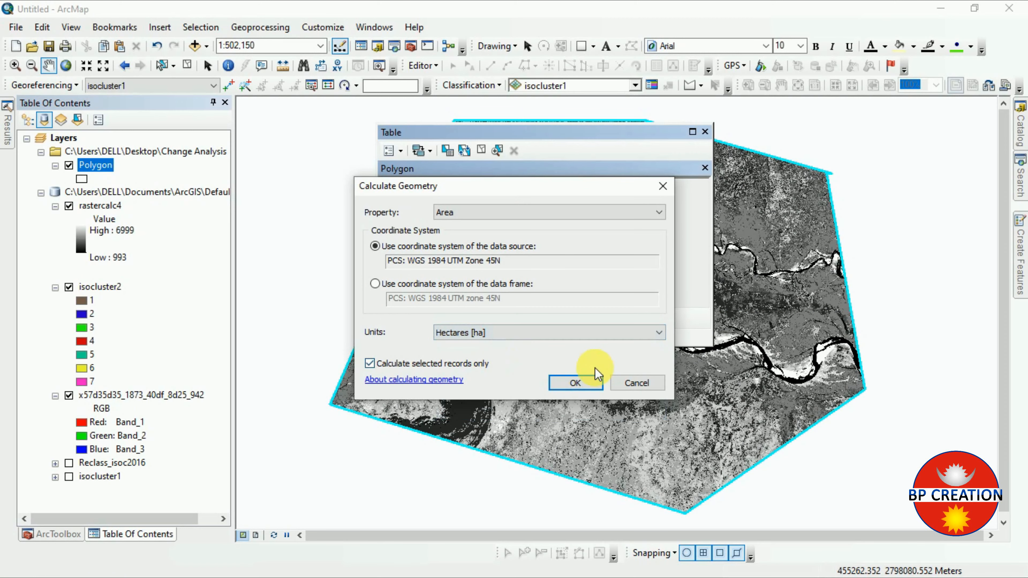
{"action": "left_click", "coordinate": [578, 386]}
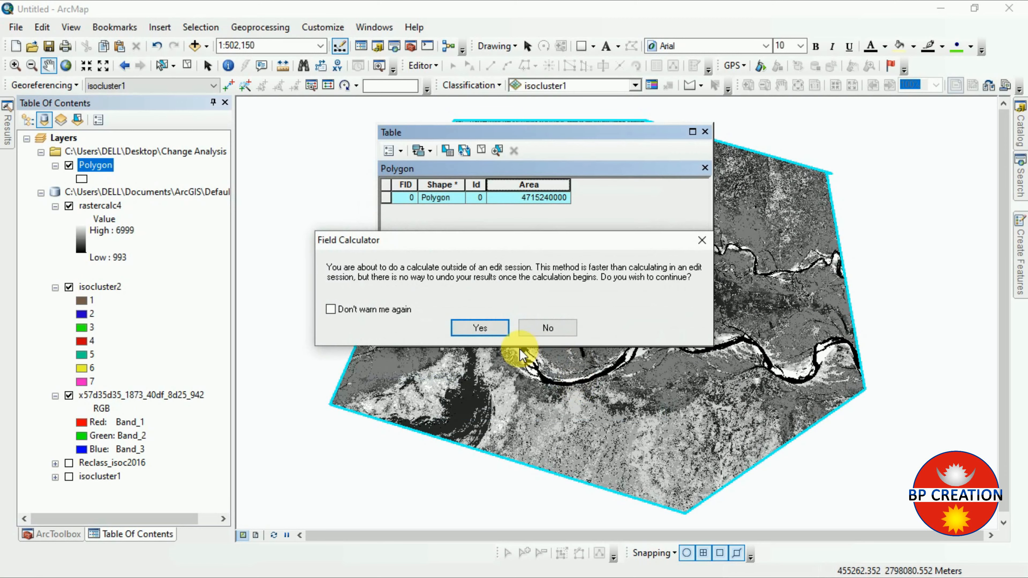
{"action": "left_click", "coordinate": [491, 333]}
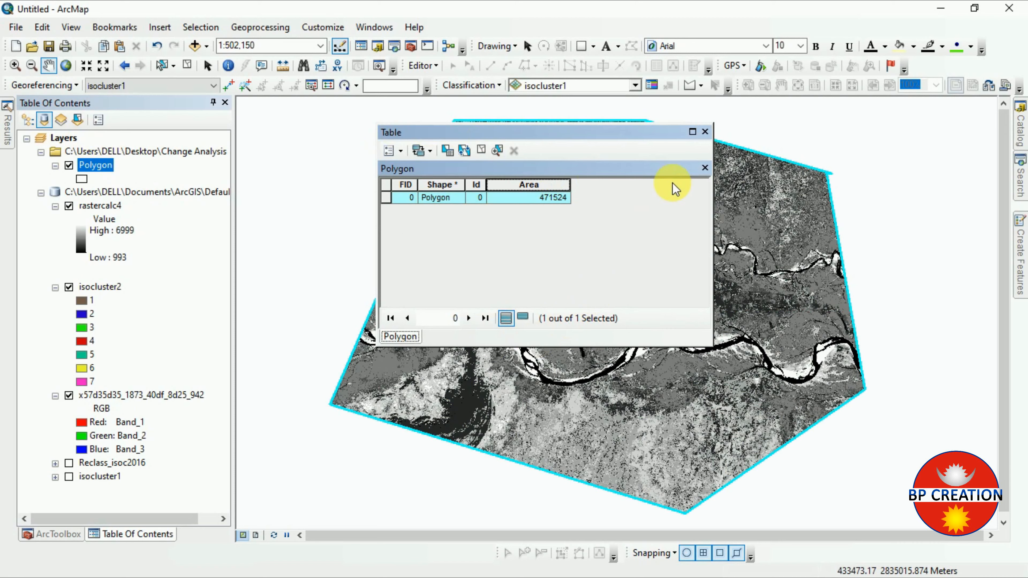
{"action": "left_click", "coordinate": [704, 132]}
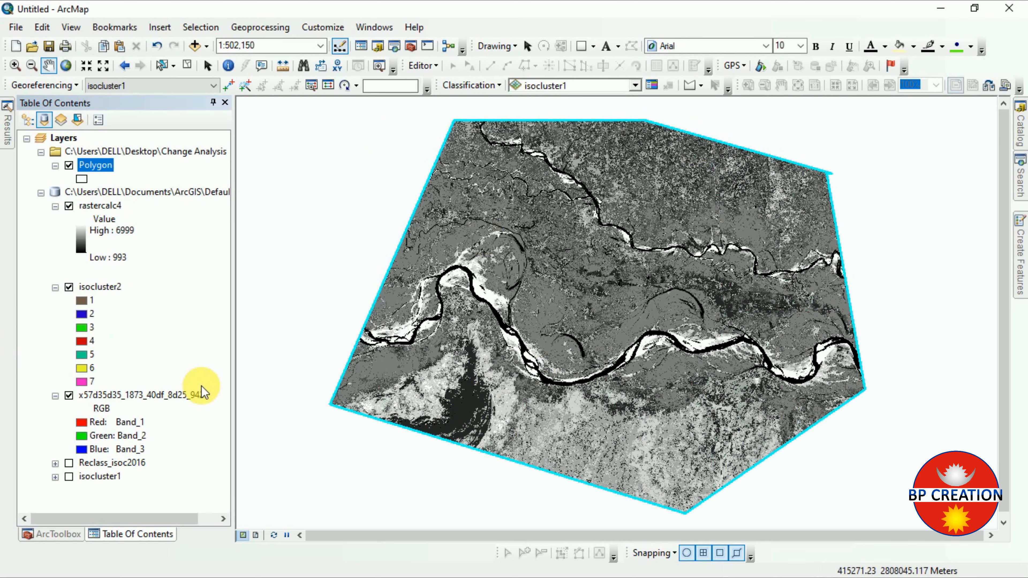
Step: Open the rastercalc4 attribute table alongside the expanded Reclass_isoc2016 legend, with the isocluster2 and clipped 2019 raster legends collapsed
{"action": "left_click", "coordinate": [55, 287]}
{"action": "left_click", "coordinate": [55, 301]}
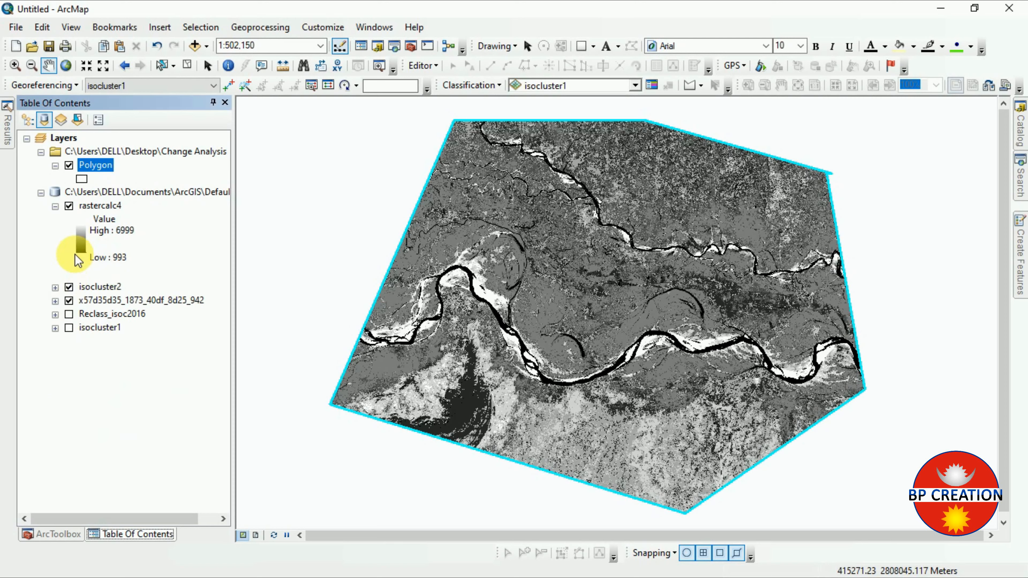
{"action": "right_click", "coordinate": [94, 207]}
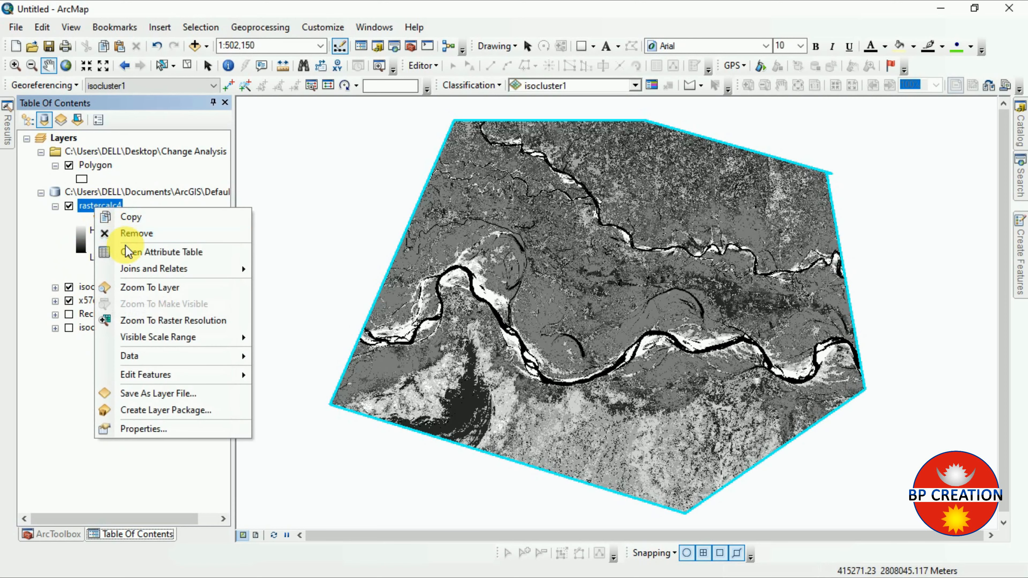
{"action": "left_click", "coordinate": [127, 248]}
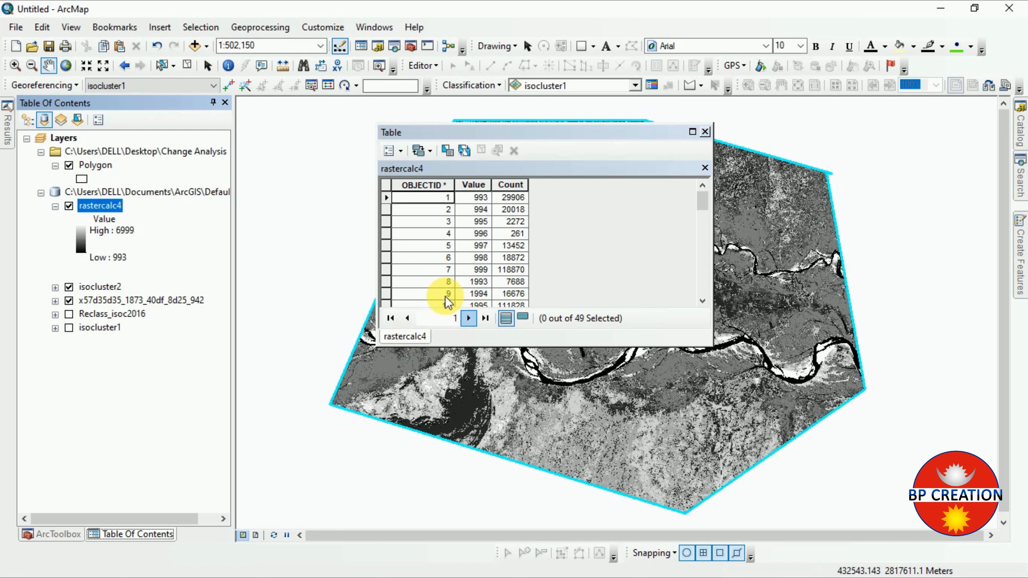
{"action": "left_click", "coordinate": [56, 314]}
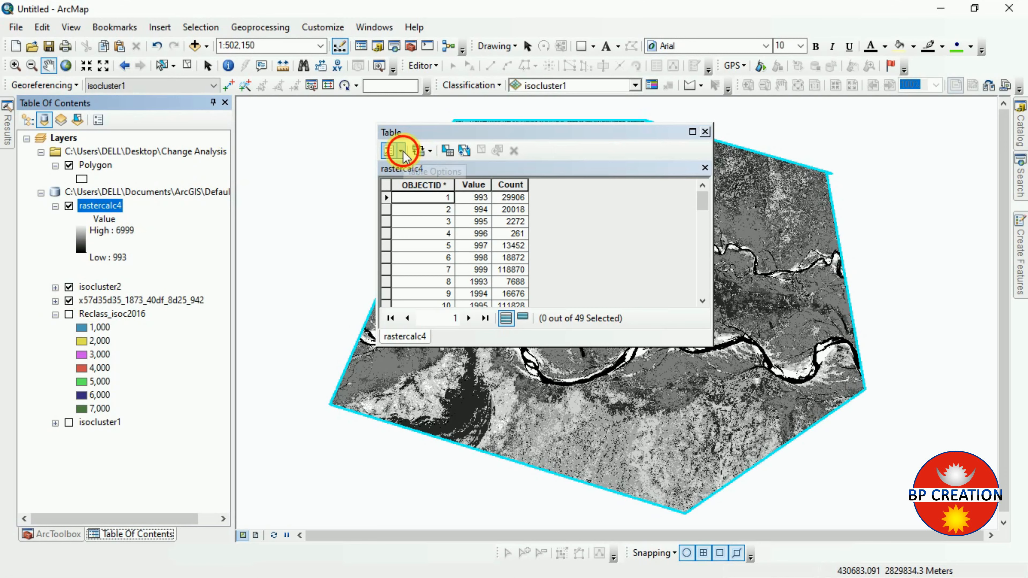
Step: Add a field named Area of type Float to the rastercalc4 attribute table
{"action": "left_click", "coordinate": [389, 151]}
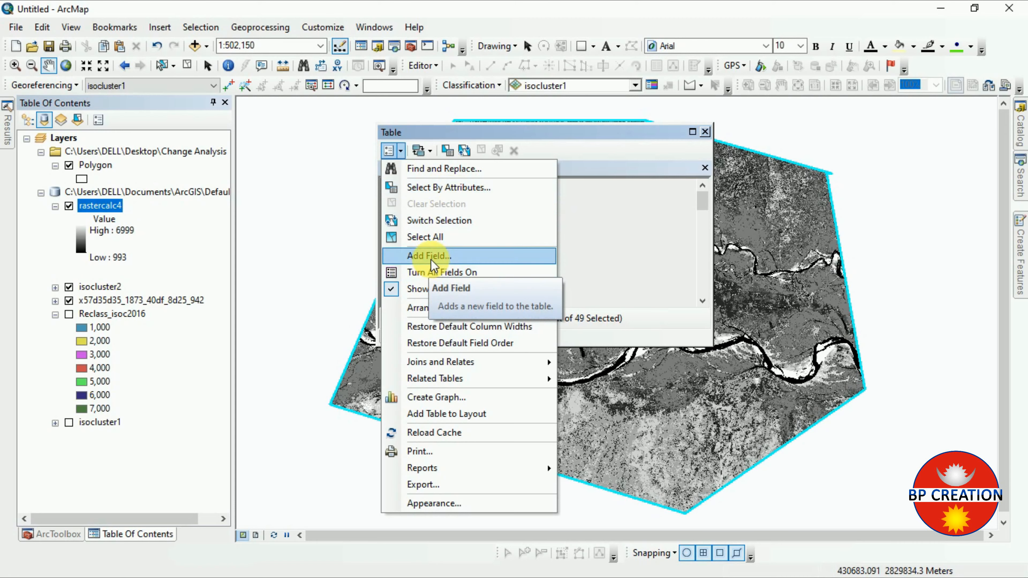
{"action": "left_click", "coordinate": [435, 265]}
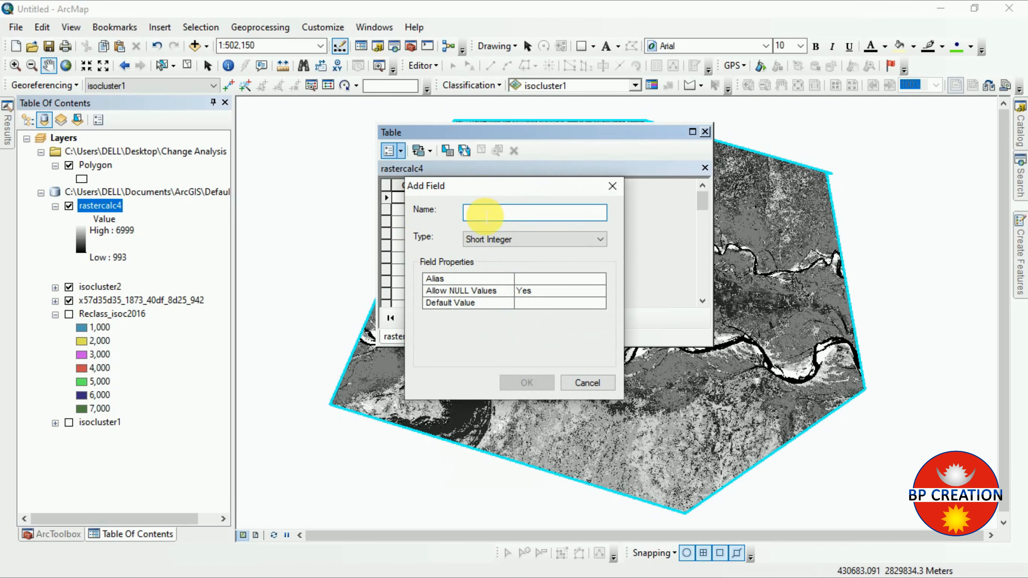
{"action": "type", "text": "Are"}
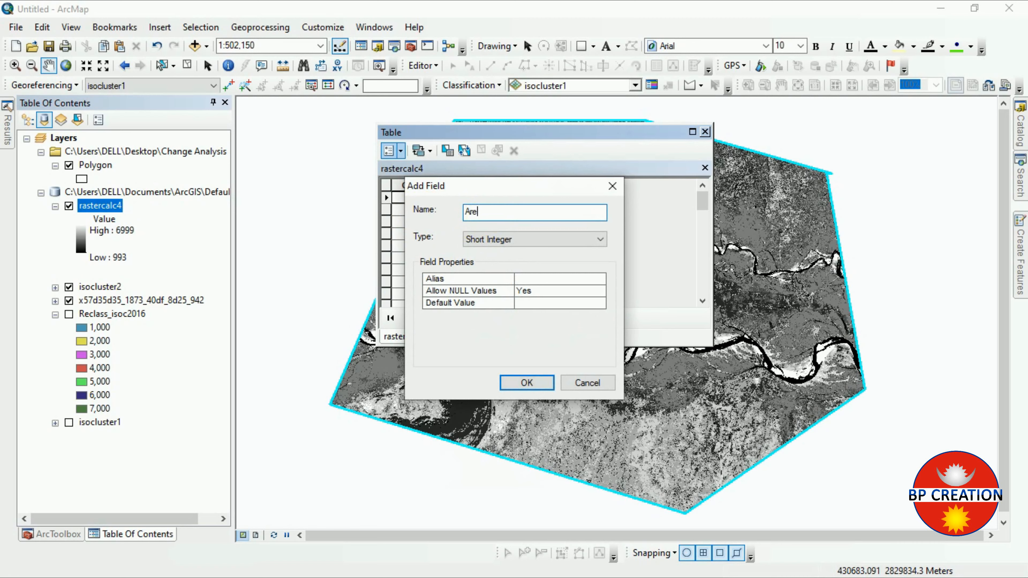
{"action": "type", "text": "a"}
{"action": "left_click", "coordinate": [523, 238]}
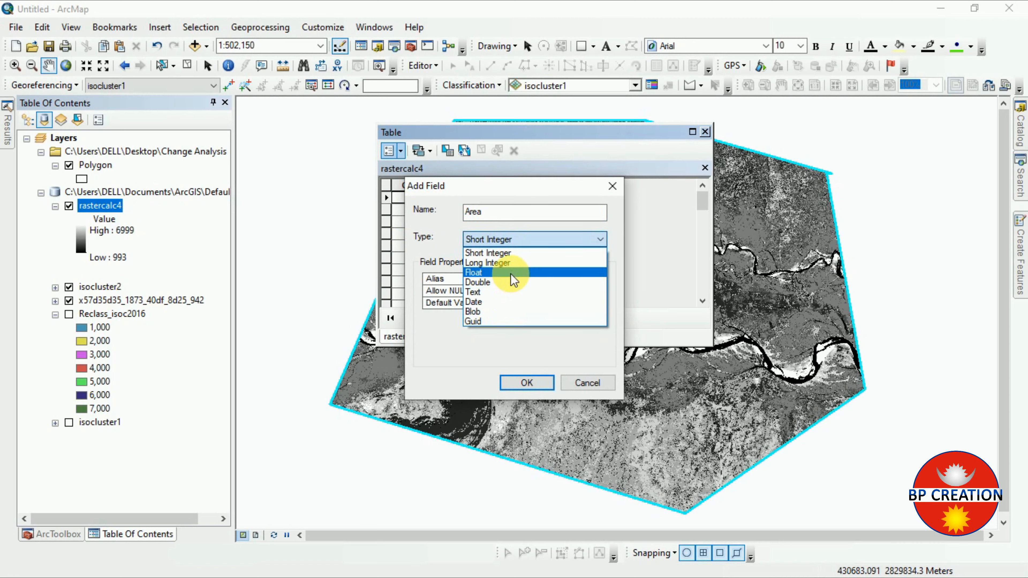
{"action": "left_click", "coordinate": [517, 272]}
{"action": "left_click", "coordinate": [522, 383]}
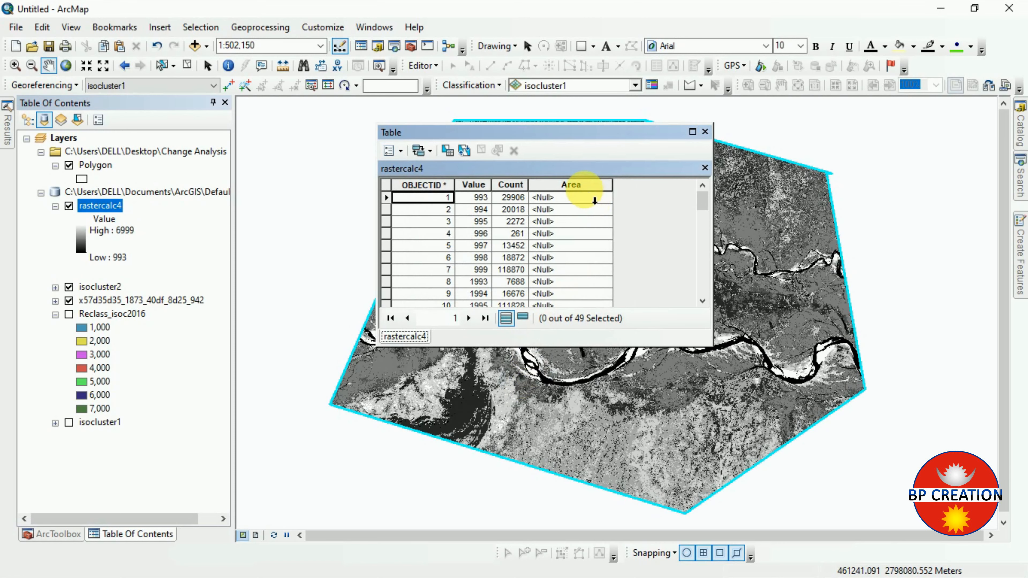
{"action": "left_click", "coordinate": [583, 184]}
{"action": "right_click", "coordinate": [578, 187]}
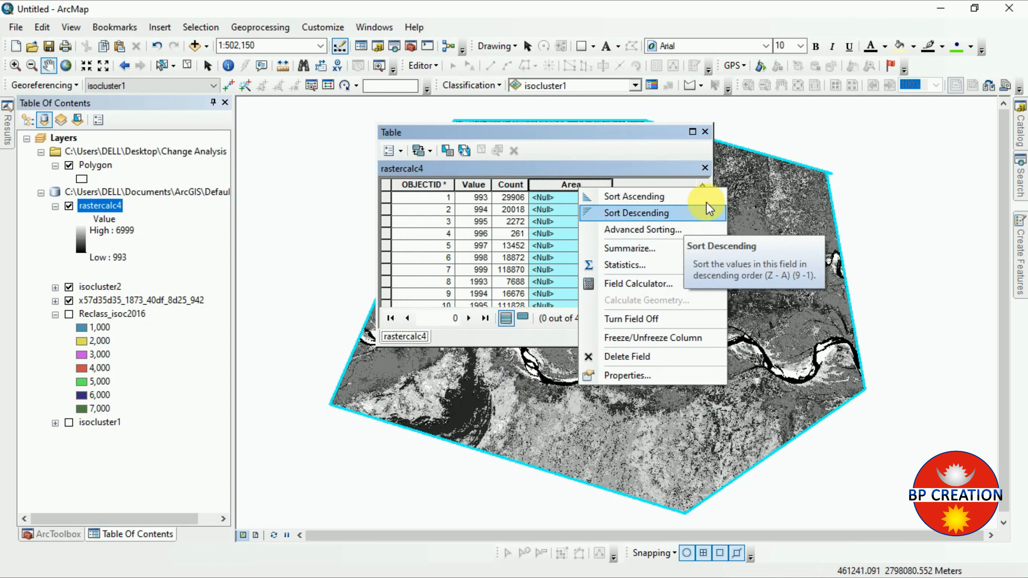
{"action": "left_click", "coordinate": [576, 169]}
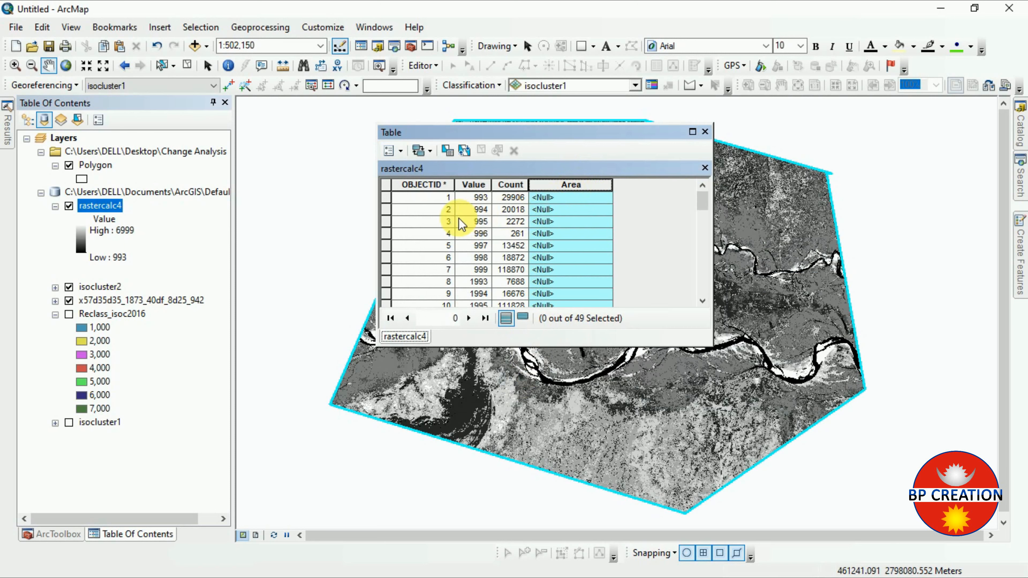
Step: Close the attribute table, clear the polygon selection on the map, and collapse the Reclass_isoc2016 legend
{"action": "left_click", "coordinate": [705, 132]}
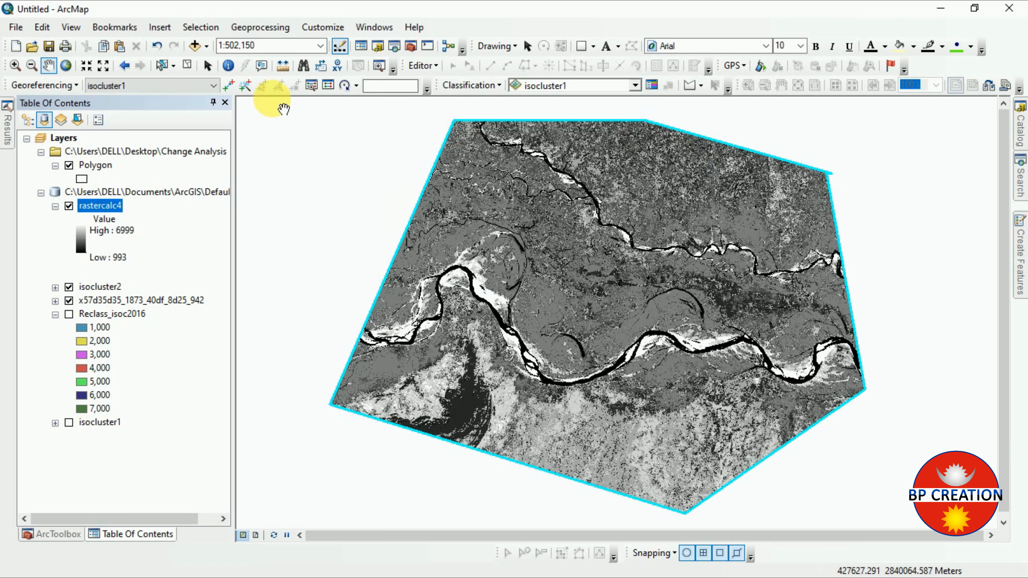
{"action": "left_click", "coordinate": [187, 64]}
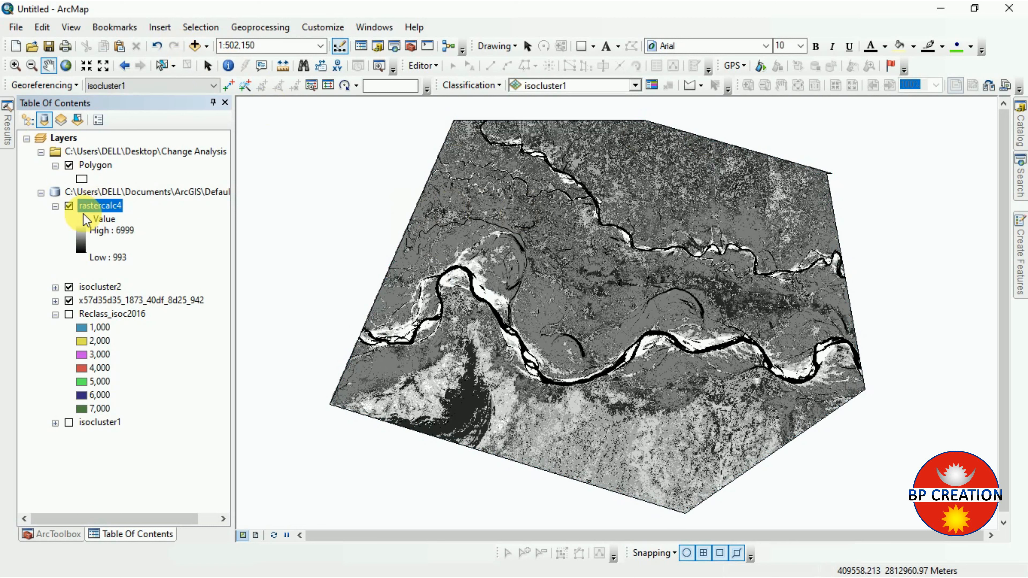
{"action": "left_click", "coordinate": [57, 313]}
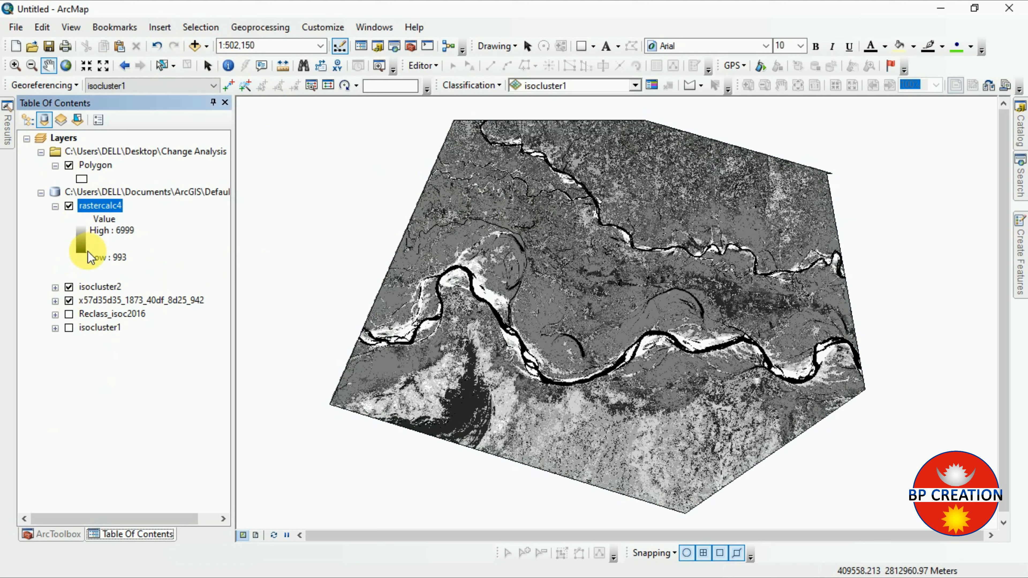
{"action": "right_click", "coordinate": [99, 195]}
{"action": "left_click", "coordinate": [87, 209]}
{"action": "right_click", "coordinate": [89, 207]}
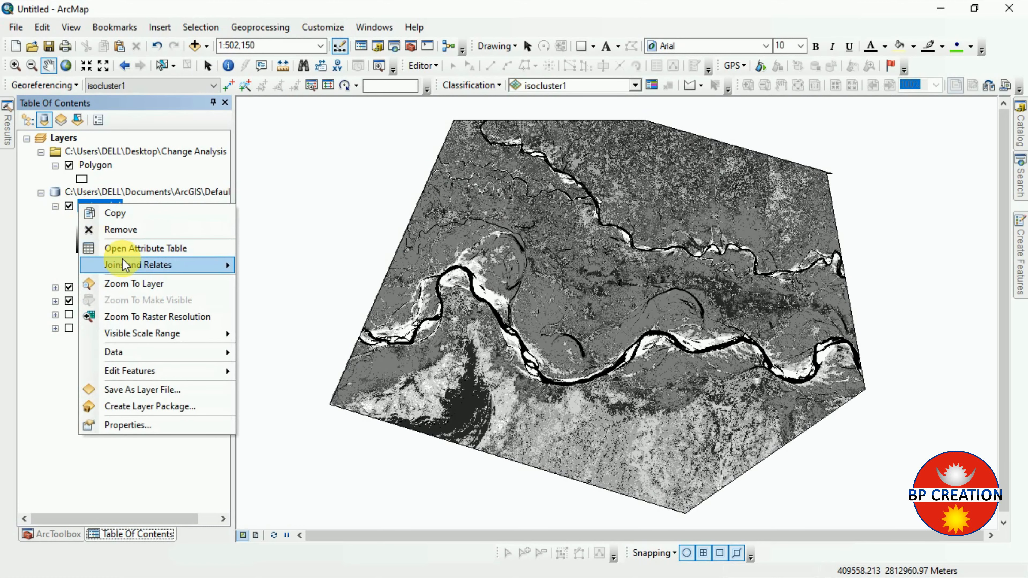
{"action": "left_click", "coordinate": [156, 252]}
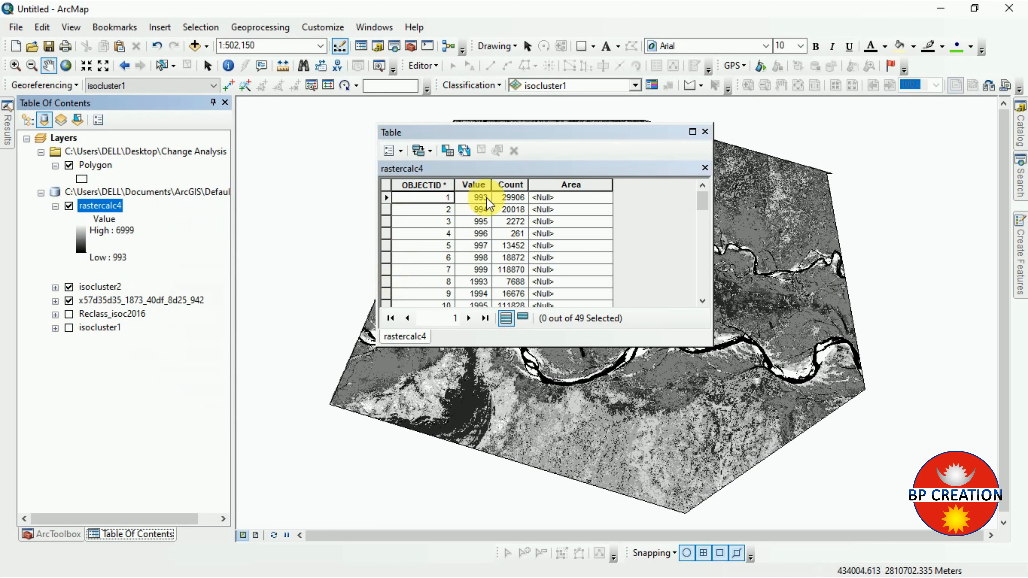
{"action": "right_click", "coordinate": [554, 183]}
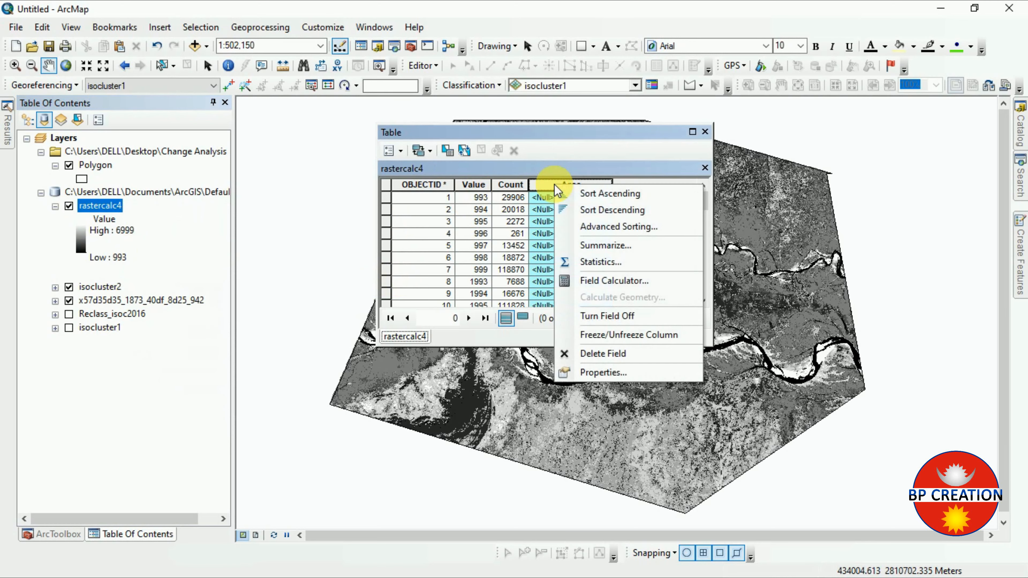
{"action": "left_click", "coordinate": [592, 283]}
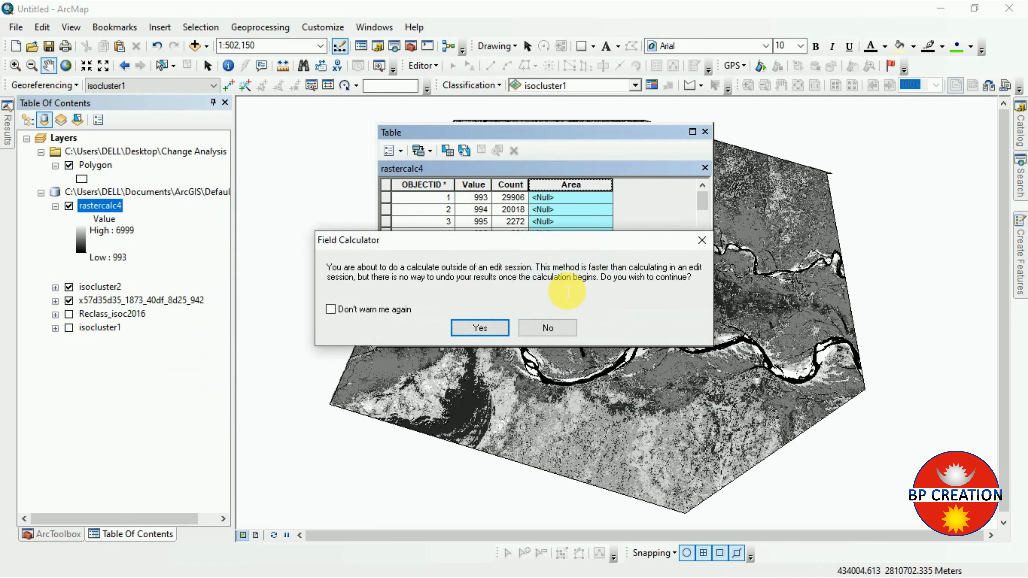
{"action": "left_click", "coordinate": [478, 328]}
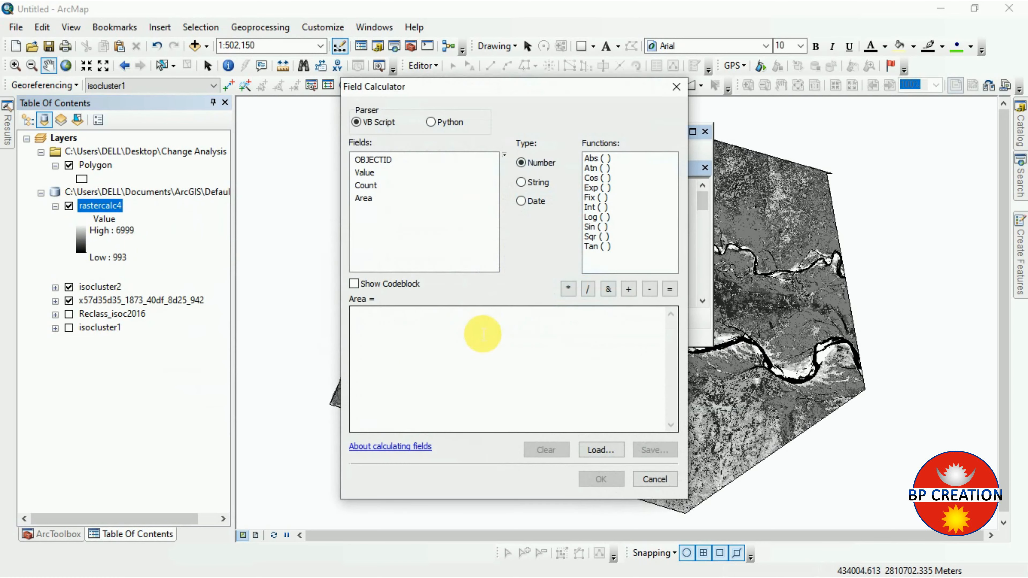
{"action": "left_click", "coordinate": [379, 326]}
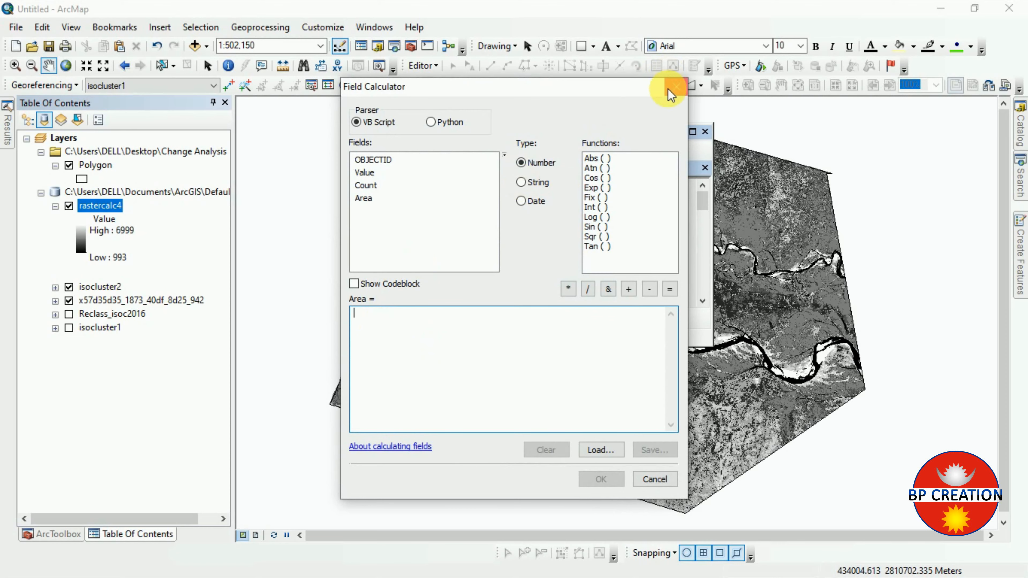
{"action": "left_click", "coordinate": [676, 87]}
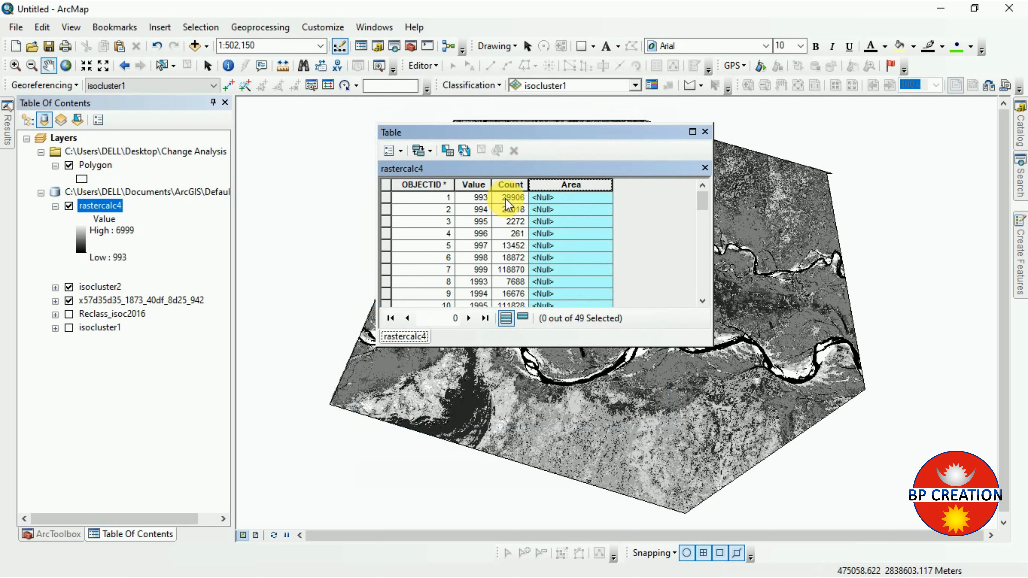
{"action": "left_click", "coordinate": [704, 132]}
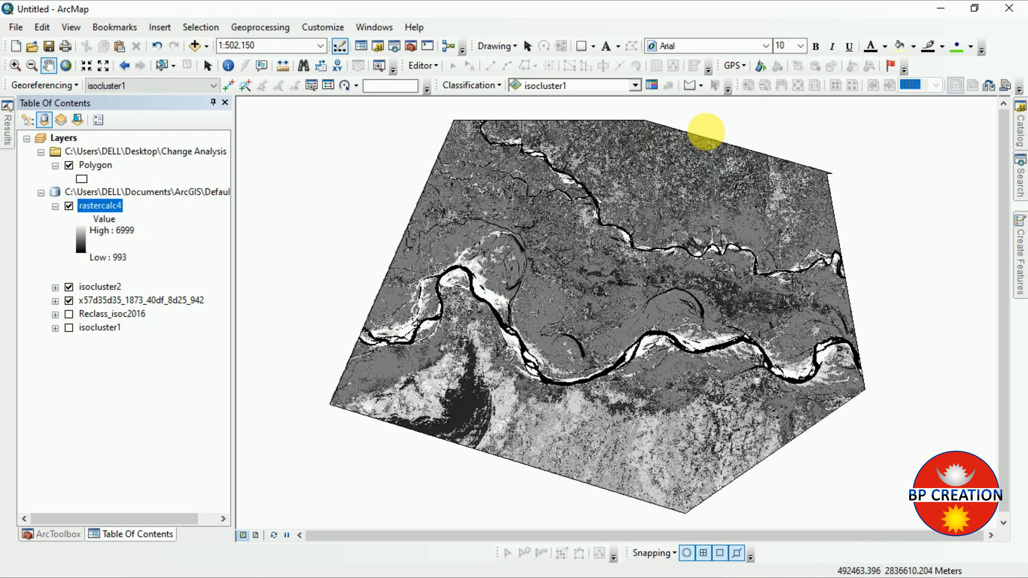
Step: Check the rastercalc4 raster's cell size in the source information of its layer properties
{"action": "right_click", "coordinate": [96, 206]}
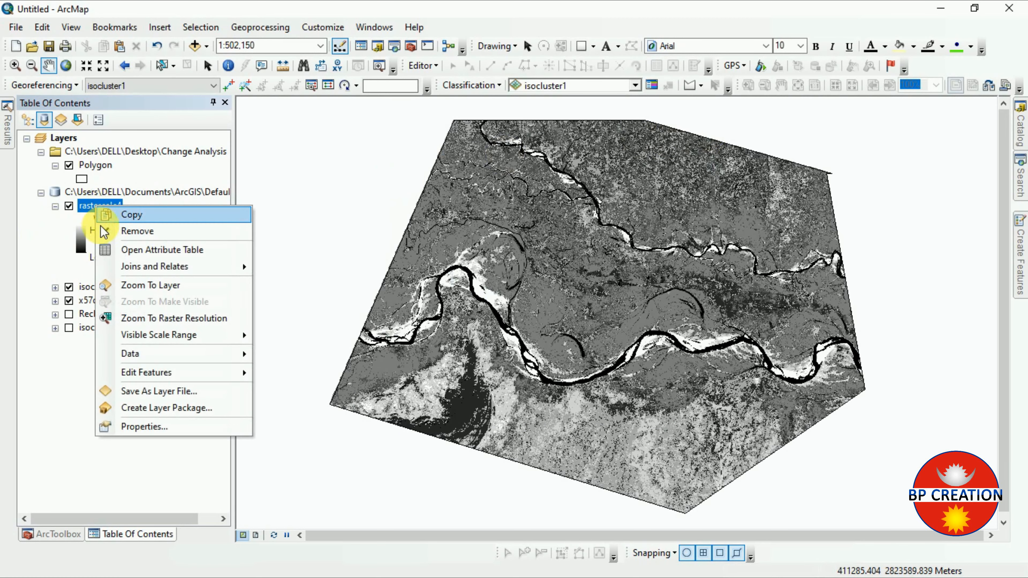
{"action": "left_click", "coordinate": [140, 430]}
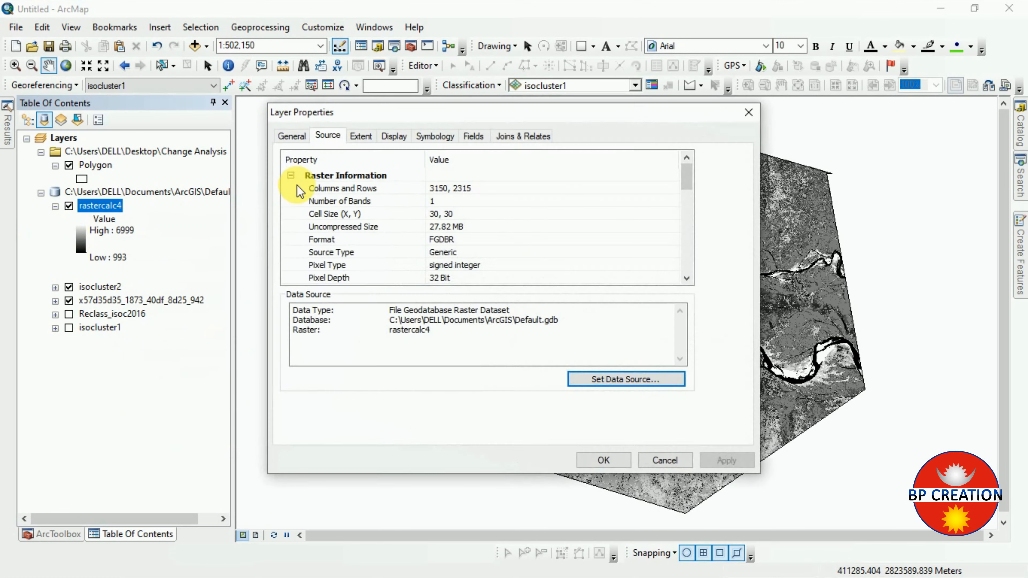
{"action": "left_click", "coordinate": [328, 135]}
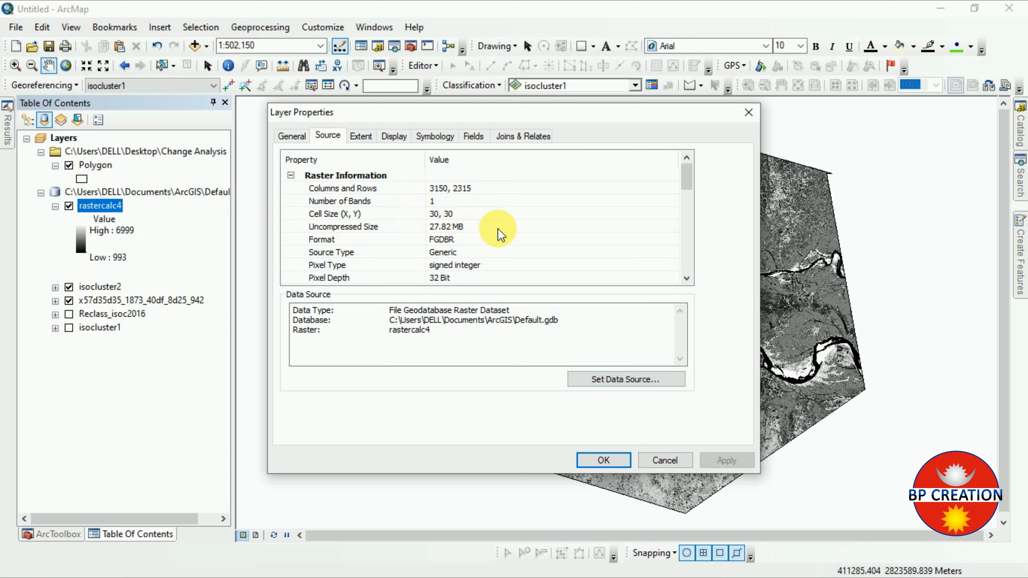
{"action": "left_click", "coordinate": [663, 459]}
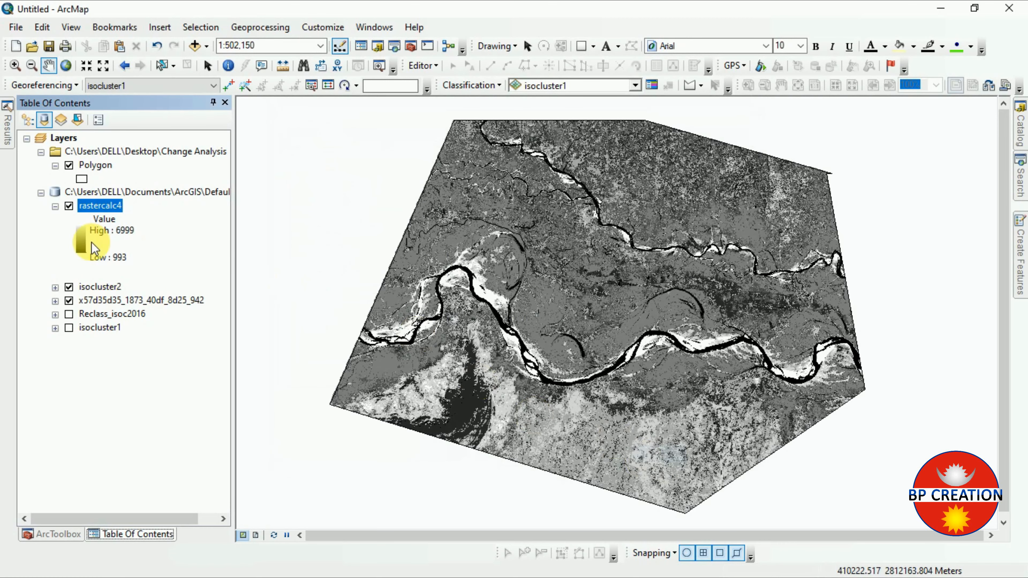
Step: Open the rastercalc4 attribute table and start the Field Calculator for its Area field outside an edit session
{"action": "right_click", "coordinate": [106, 206]}
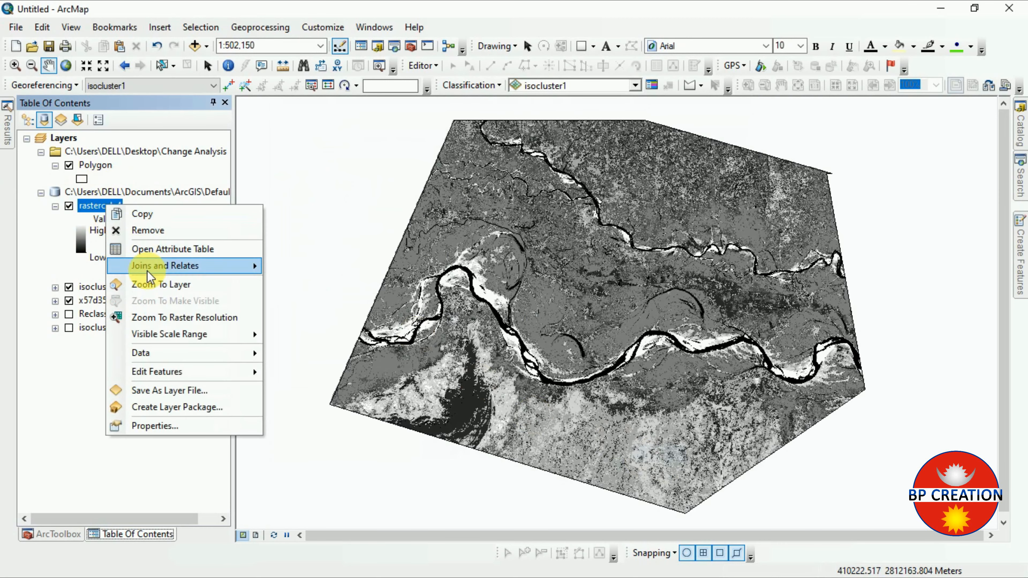
{"action": "left_click", "coordinate": [190, 249]}
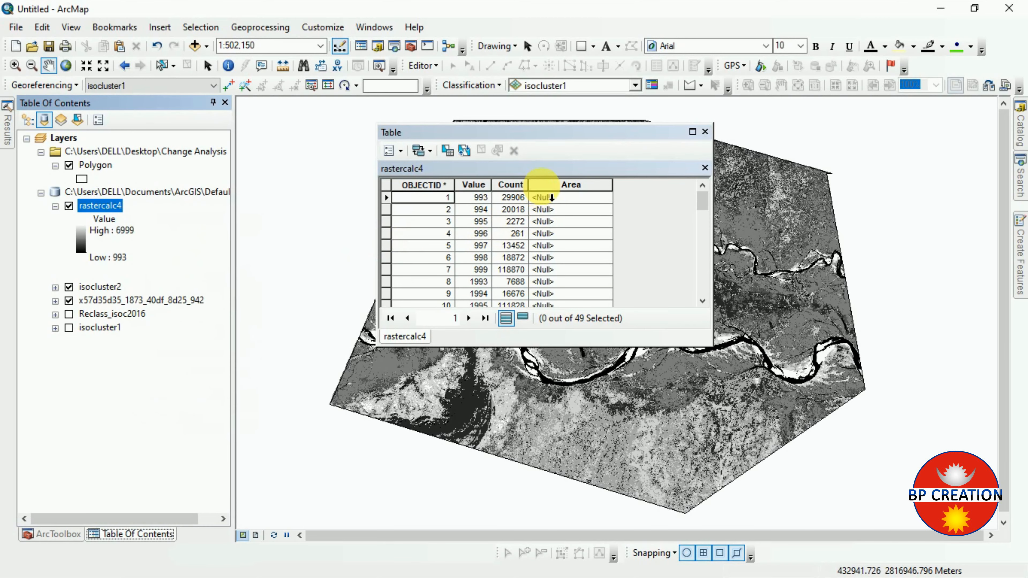
{"action": "left_click", "coordinate": [562, 185]}
{"action": "right_click", "coordinate": [559, 188]}
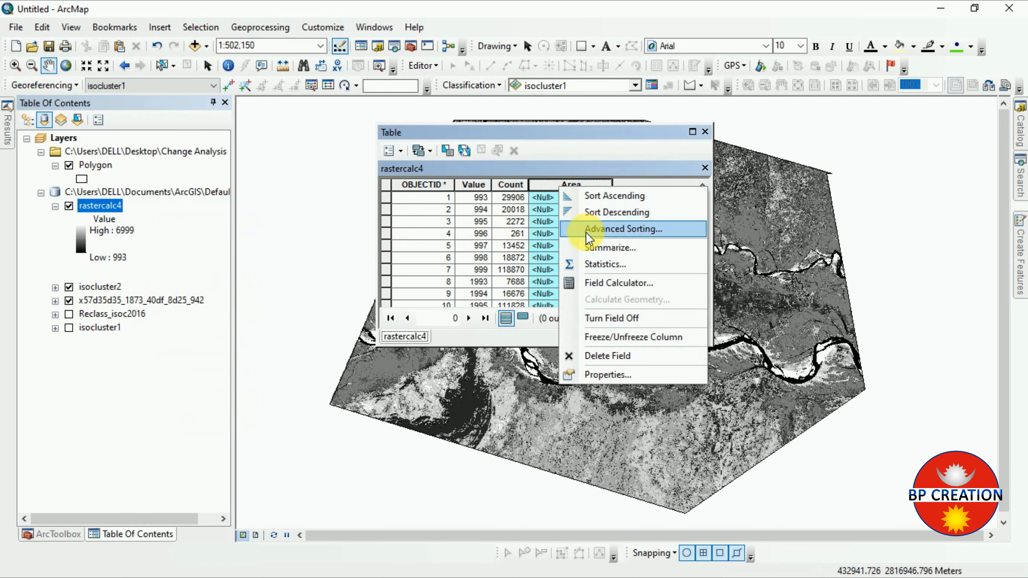
{"action": "left_click", "coordinate": [595, 288]}
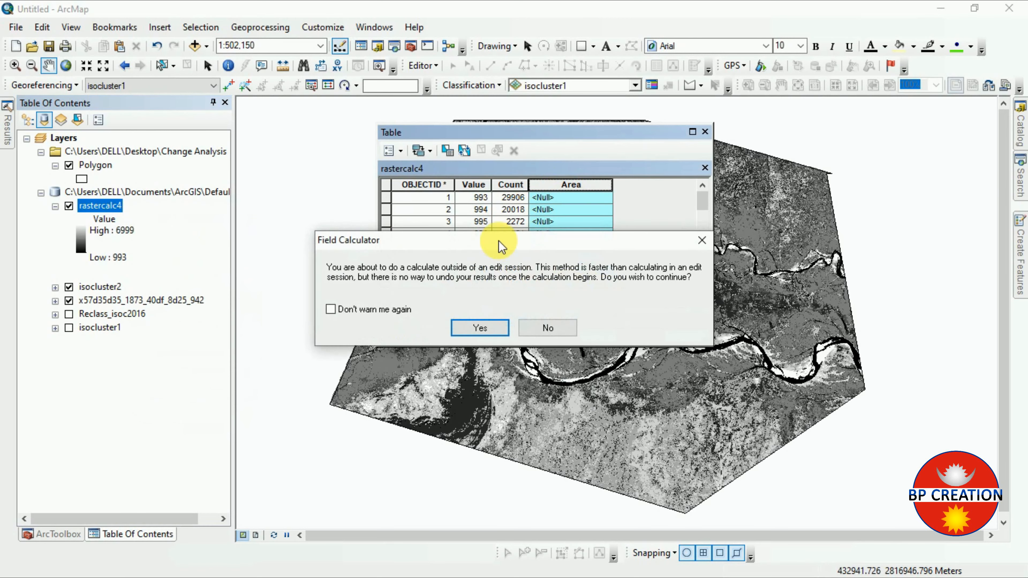
{"action": "left_click", "coordinate": [470, 329]}
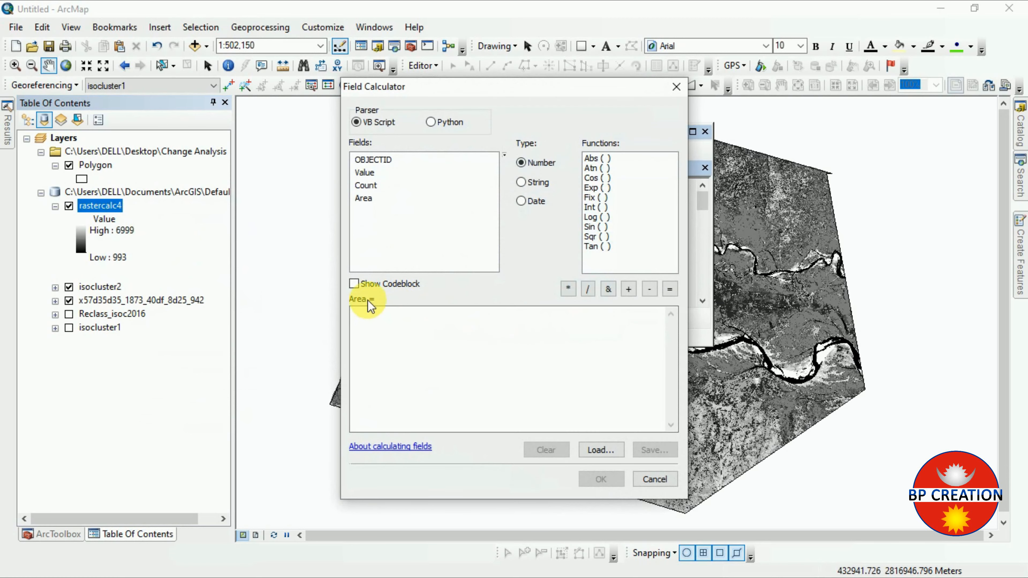
Step: Calculate the Area field in hectares with the expression [Count] *30 *30/10000
{"action": "left_click", "coordinate": [371, 335]}
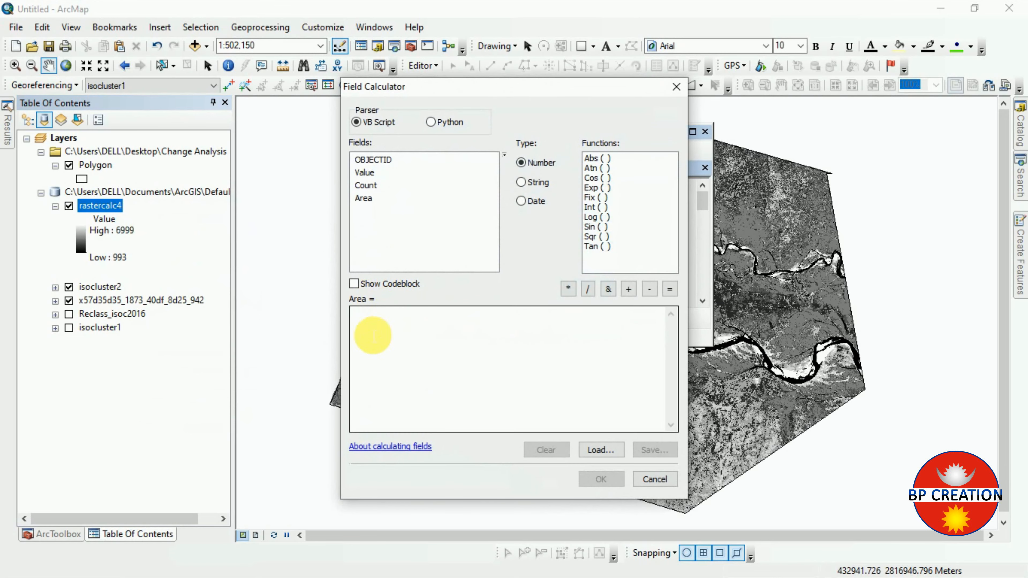
{"action": "double_click", "coordinate": [366, 185]}
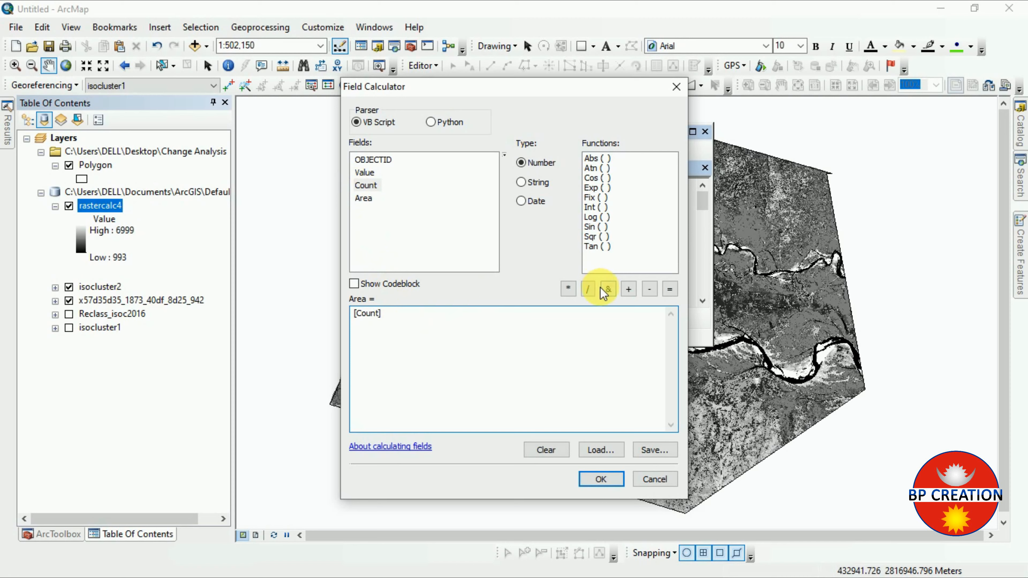
{"action": "left_click", "coordinate": [568, 289]}
{"action": "type", "text": "3"}
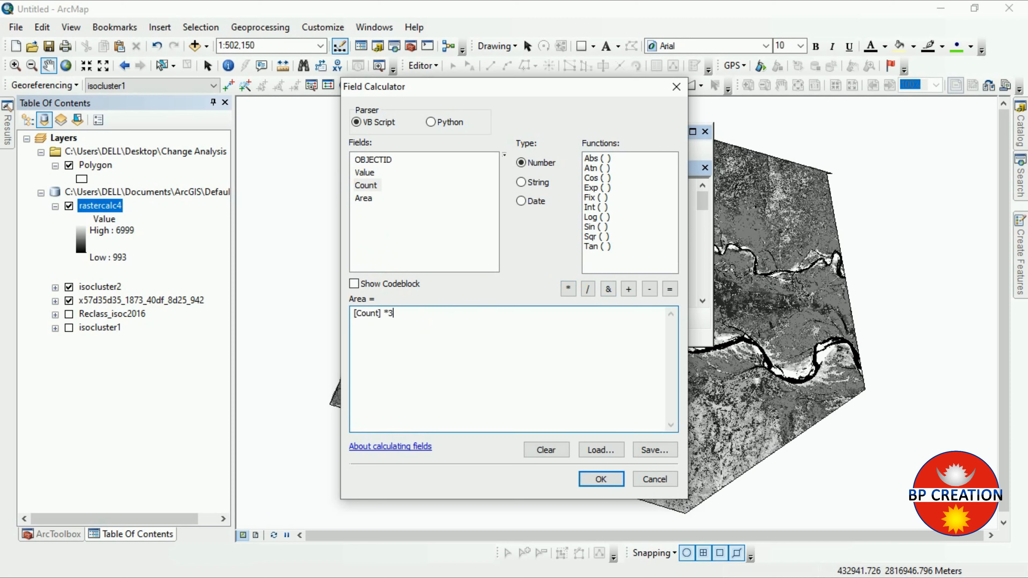
{"action": "type", "text": "030"}
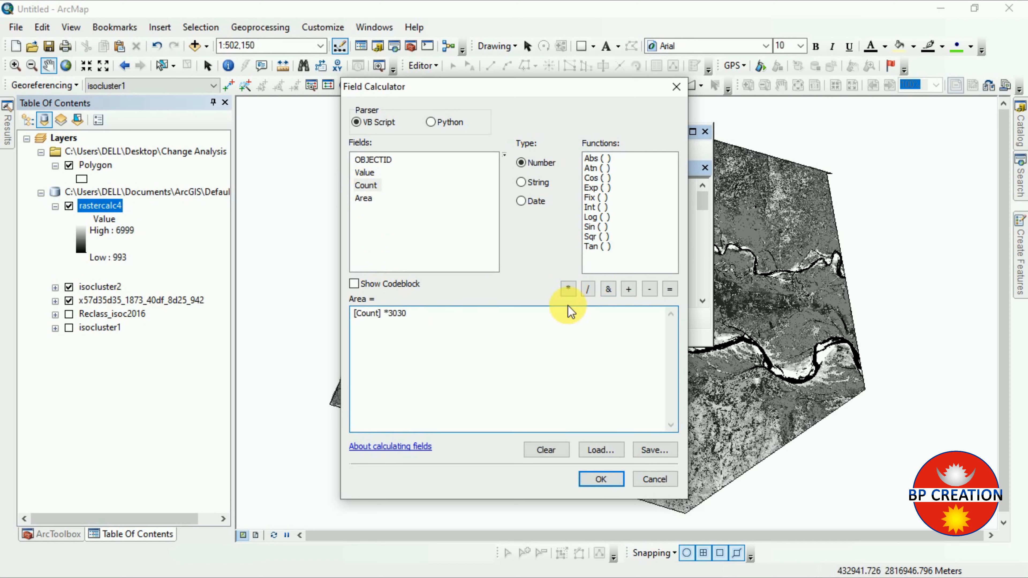
{"action": "key", "text": "BackSpace"}
{"action": "key", "text": "BackSpace"}
{"action": "left_click", "coordinate": [568, 288]}
{"action": "type", "text": "30"}
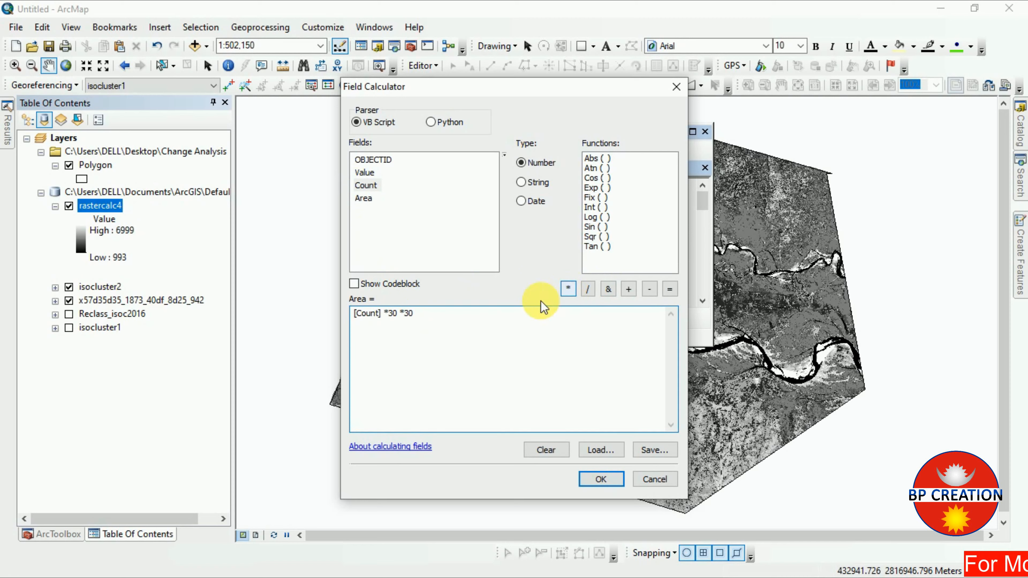
{"action": "type", "text": "/"}
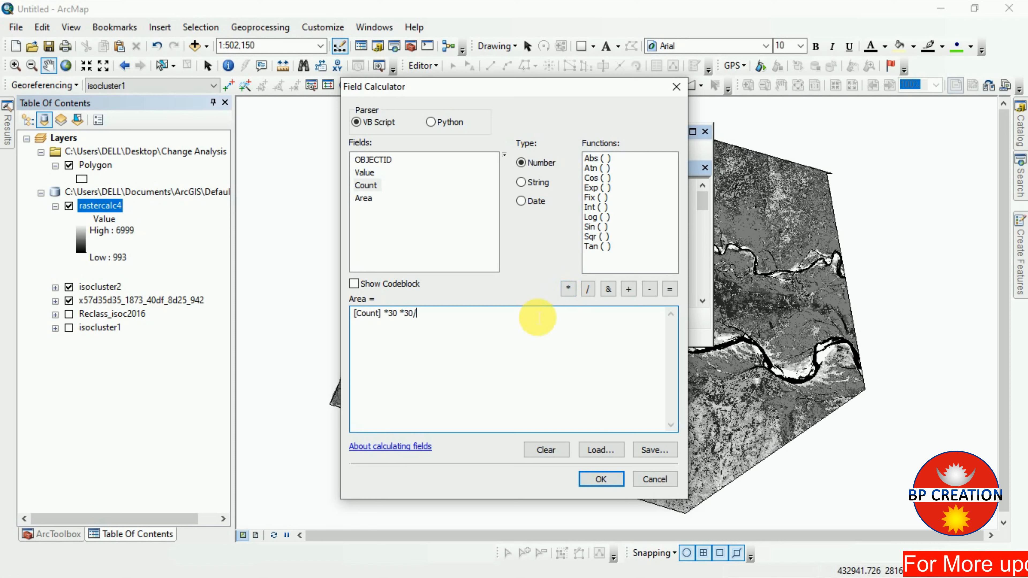
{"action": "type", "text": "10000"}
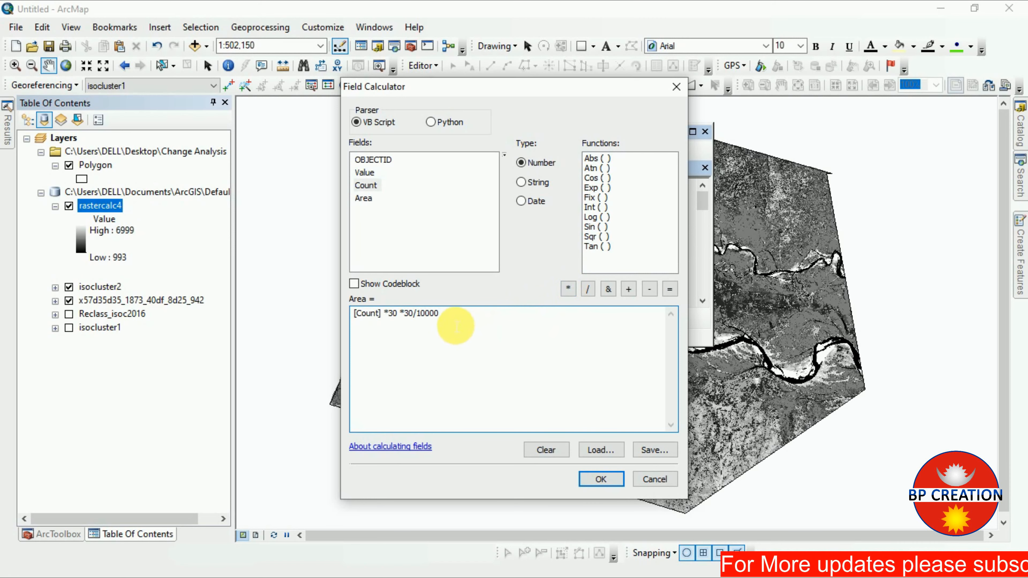
{"action": "type", "text": "0"}
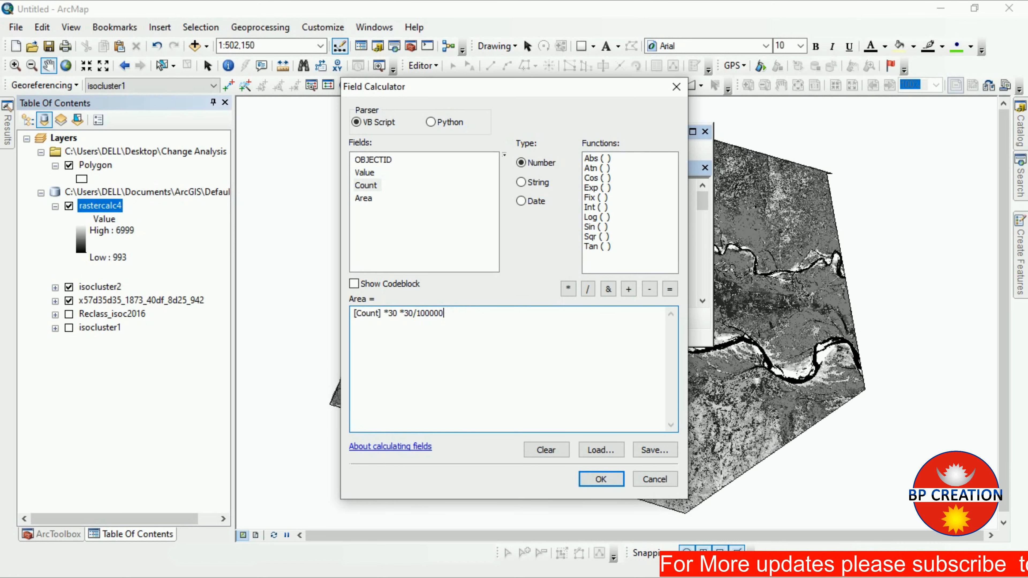
{"action": "key", "text": "BackSpace"}
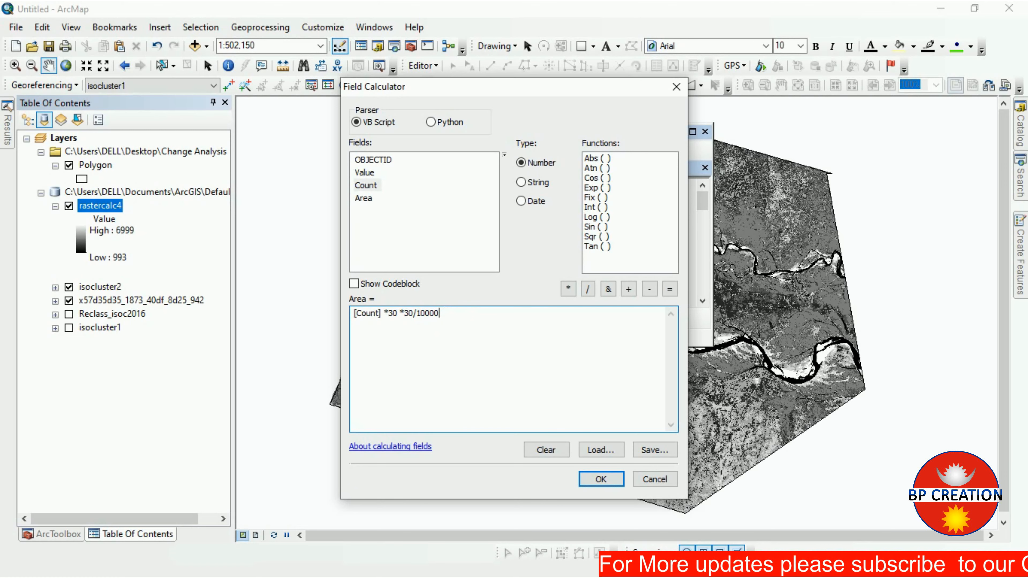
{"action": "left_click", "coordinate": [598, 483]}
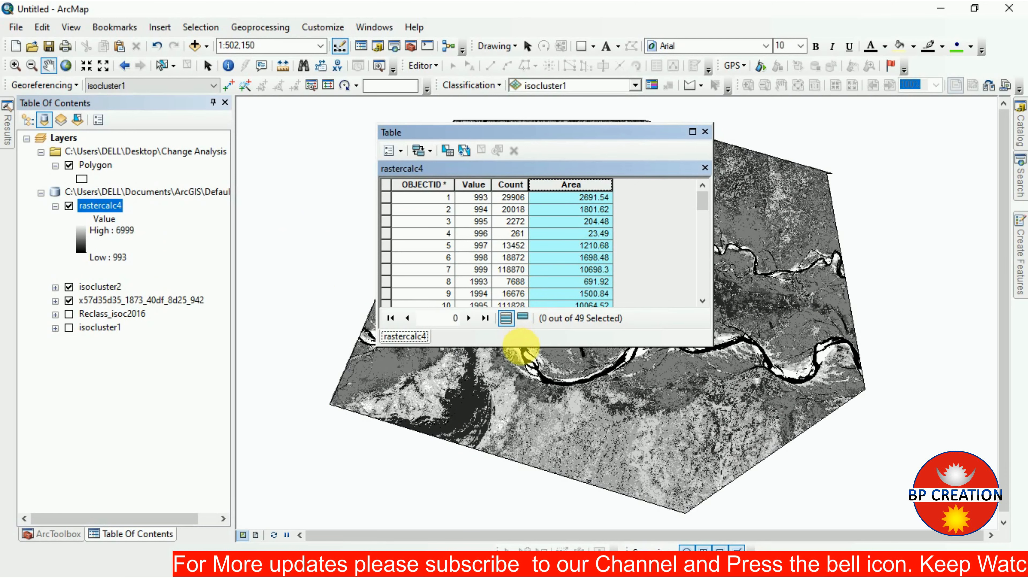
Step: Enlarge the rastercalc4 attribute table window in height and width and look over the calculated Area values
{"action": "left_click_drag", "start_coordinate": [523, 351], "coordinate": [525, 413]}
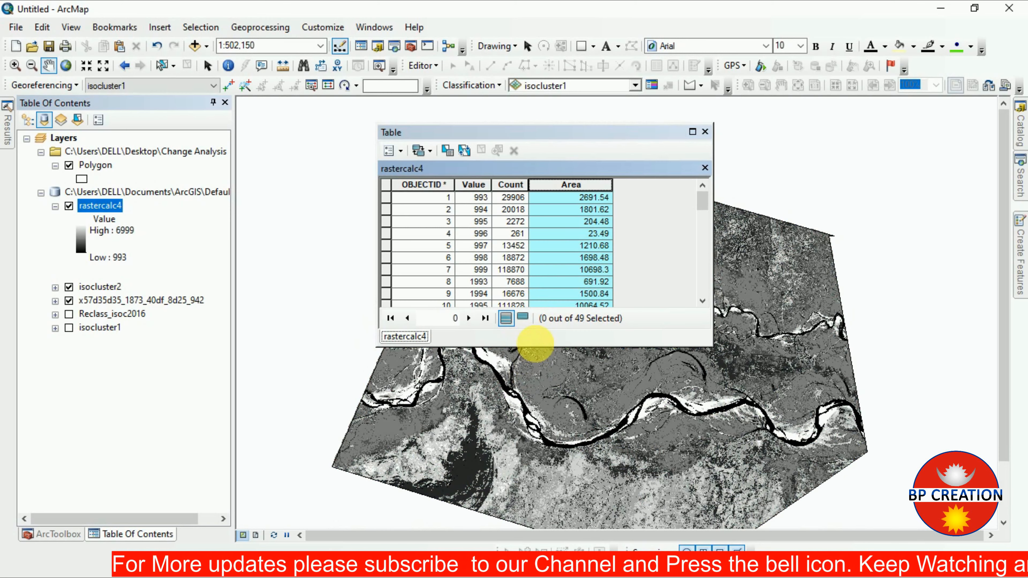
{"action": "left_click_drag", "start_coordinate": [536, 346], "coordinate": [539, 506]}
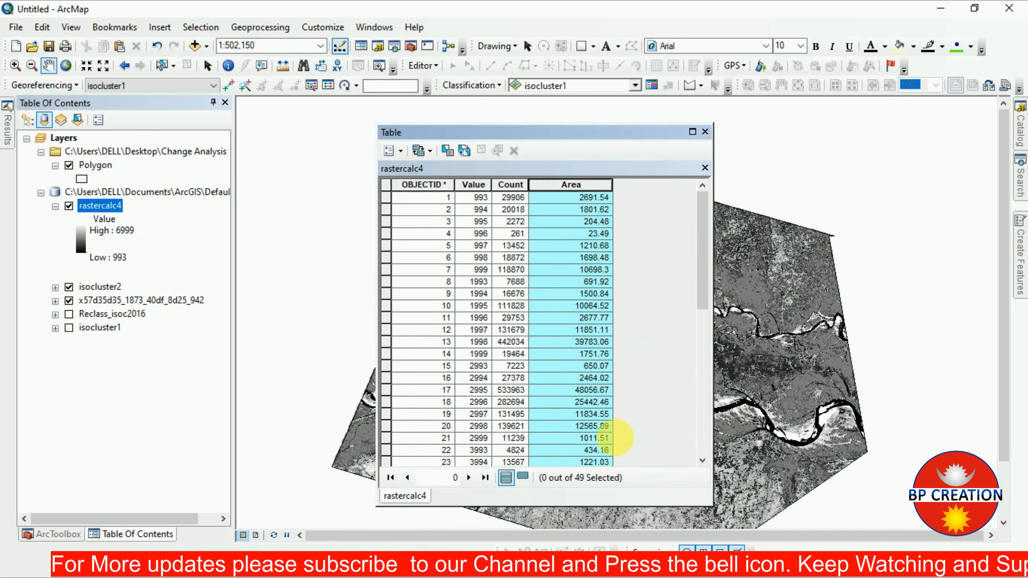
{"action": "left_click", "coordinate": [715, 322]}
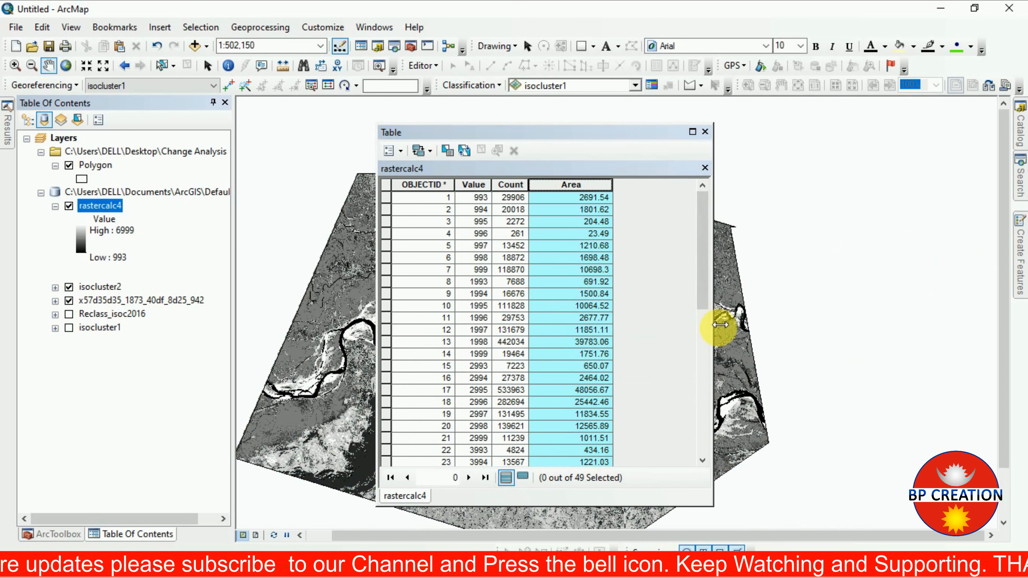
{"action": "left_click_drag", "start_coordinate": [720, 325], "coordinate": [903, 304]}
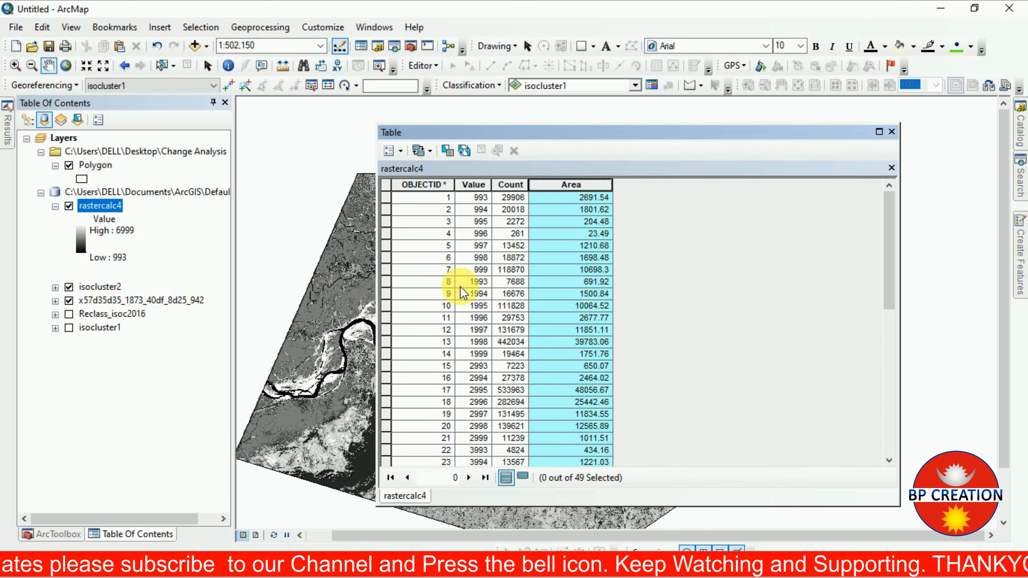
{"action": "scroll", "coordinate": [460, 286], "scroll_direction": "down", "scroll_amount": 4}
{"action": "scroll", "coordinate": [482, 282], "scroll_direction": "up", "scroll_amount": 4}
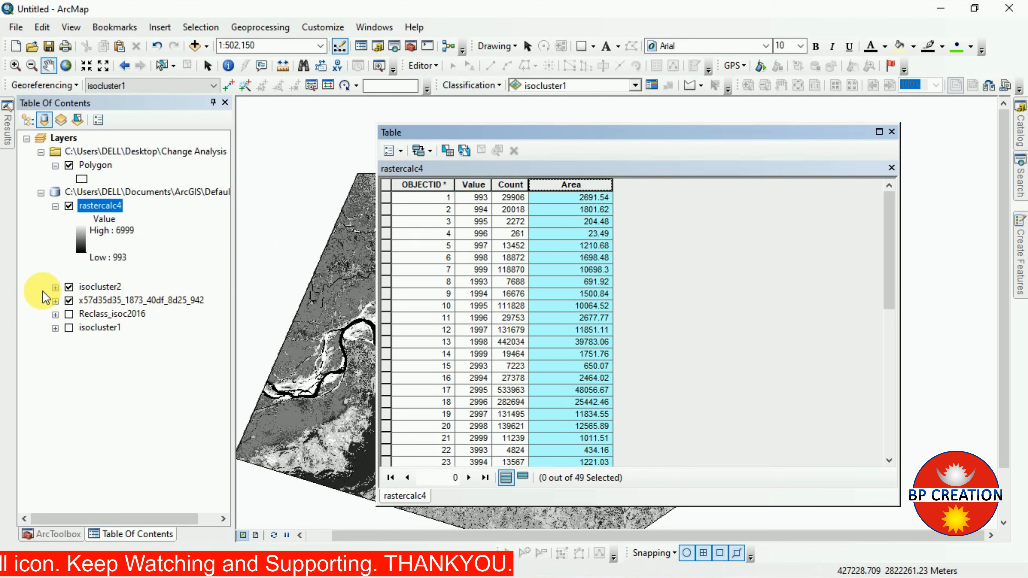
Step: Expand the legends of the Reclass_isoc2016 and isocluster2 layers to compare their class values
{"action": "left_click", "coordinate": [56, 314]}
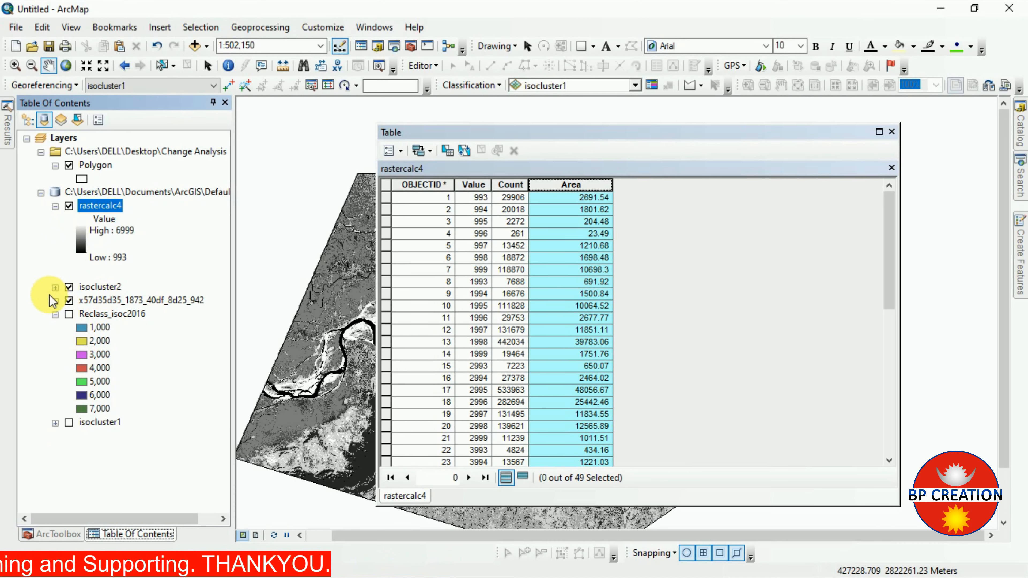
{"action": "left_click", "coordinate": [55, 287]}
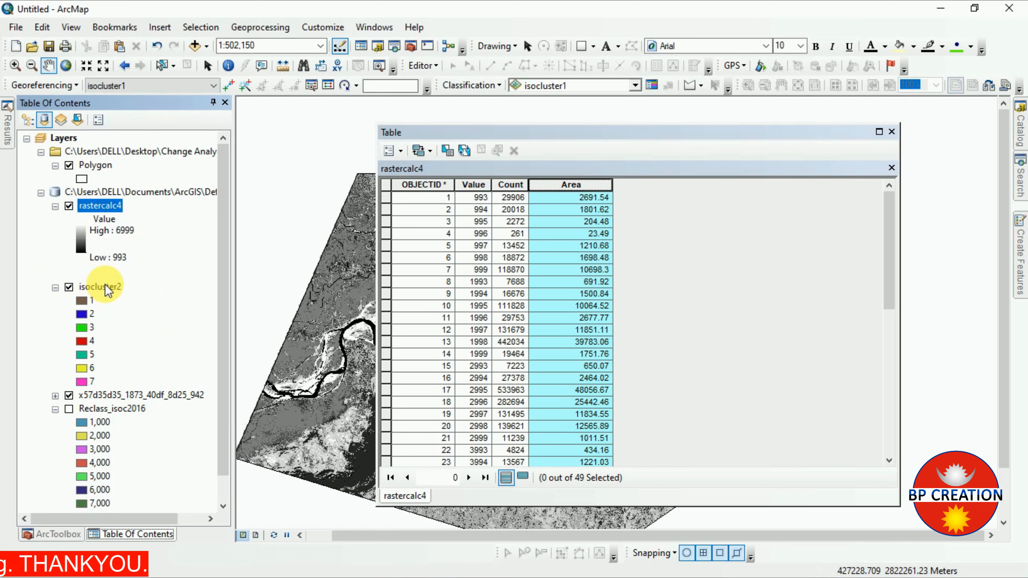
{"action": "scroll", "coordinate": [137, 344], "scroll_direction": "down", "scroll_amount": 1}
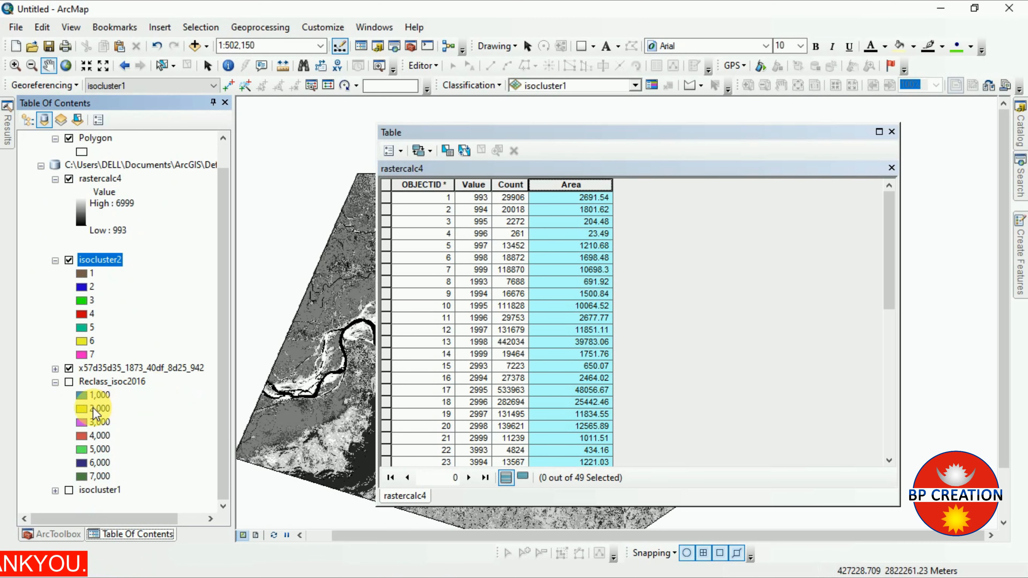
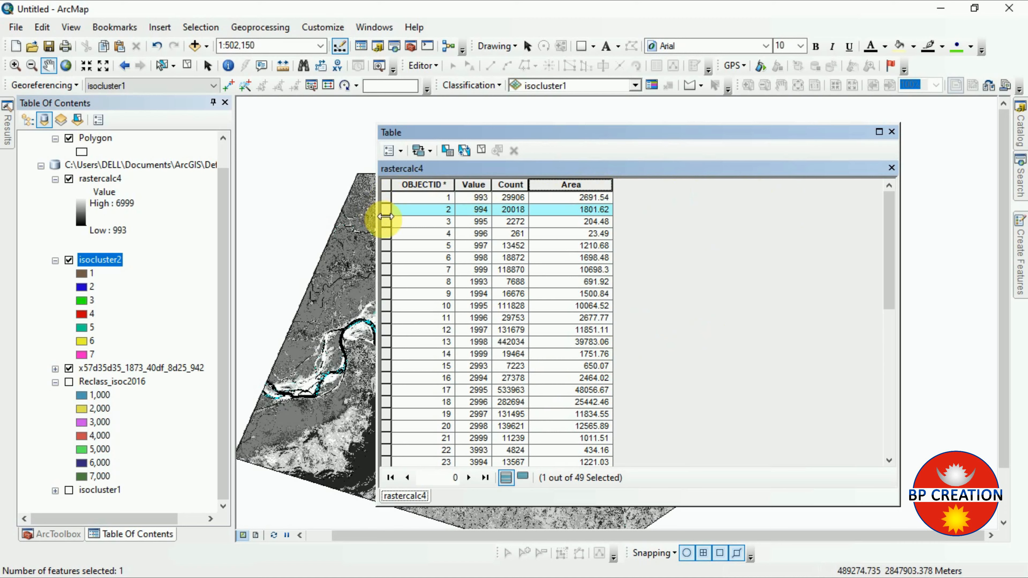
Step: Examine the combined class values and their areas through all rows of the rastercalc4 attribute table
{"action": "scroll", "coordinate": [446, 257], "scroll_direction": "down", "scroll_amount": 1}
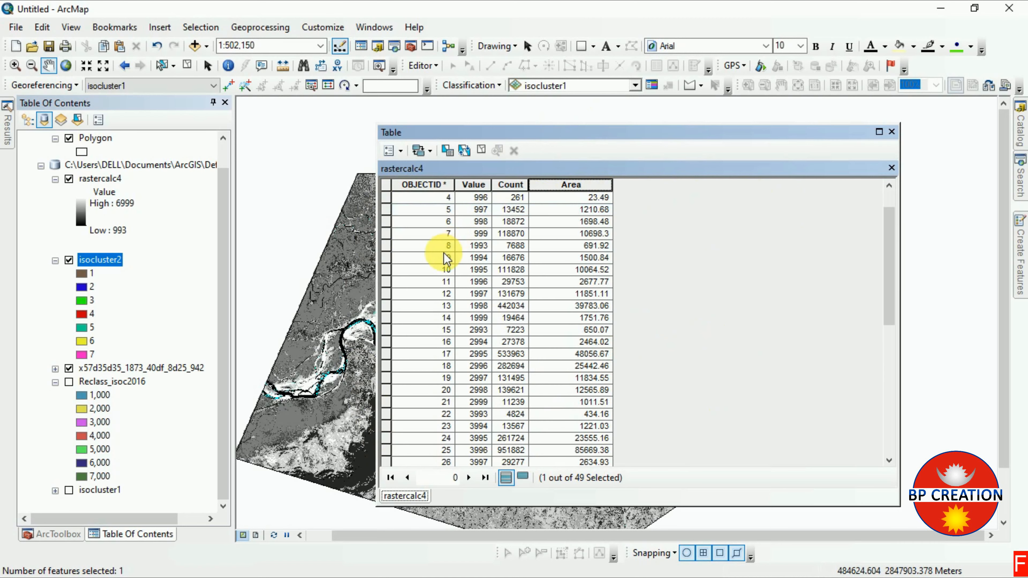
{"action": "scroll", "coordinate": [466, 288], "scroll_direction": "up", "scroll_amount": 1}
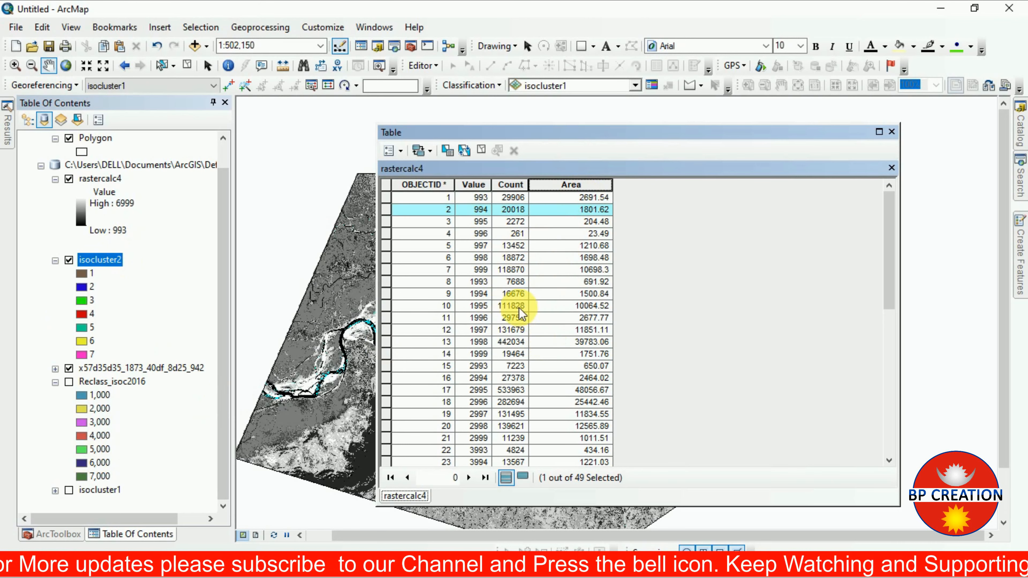
{"action": "scroll", "coordinate": [510, 291], "scroll_direction": "down", "scroll_amount": 9}
{"action": "scroll", "coordinate": [505, 275], "scroll_direction": "up", "scroll_amount": 9}
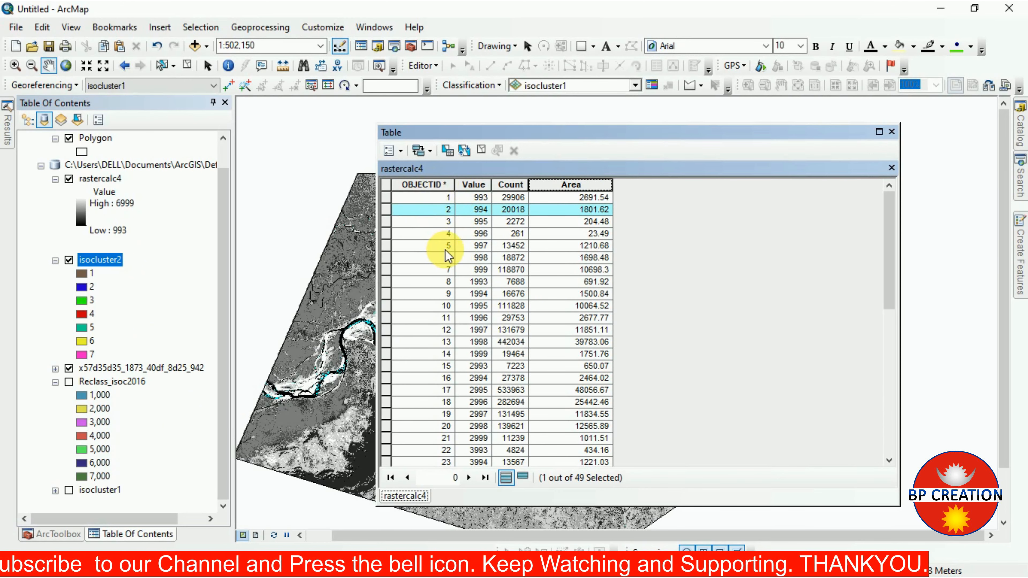
{"action": "scroll", "coordinate": [446, 213], "scroll_direction": "down", "scroll_amount": 8}
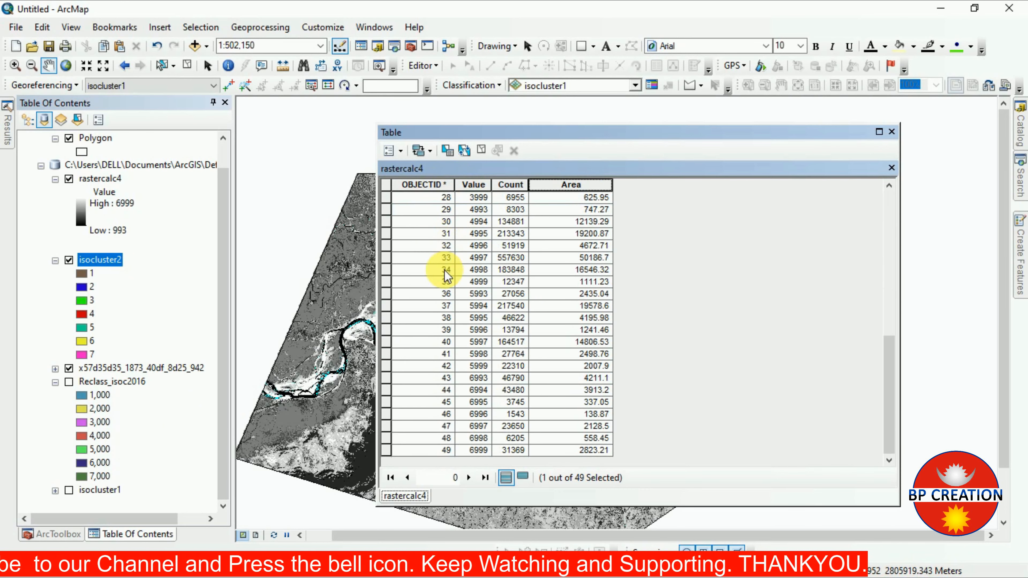
{"action": "scroll", "coordinate": [446, 444], "scroll_direction": "up", "scroll_amount": 8}
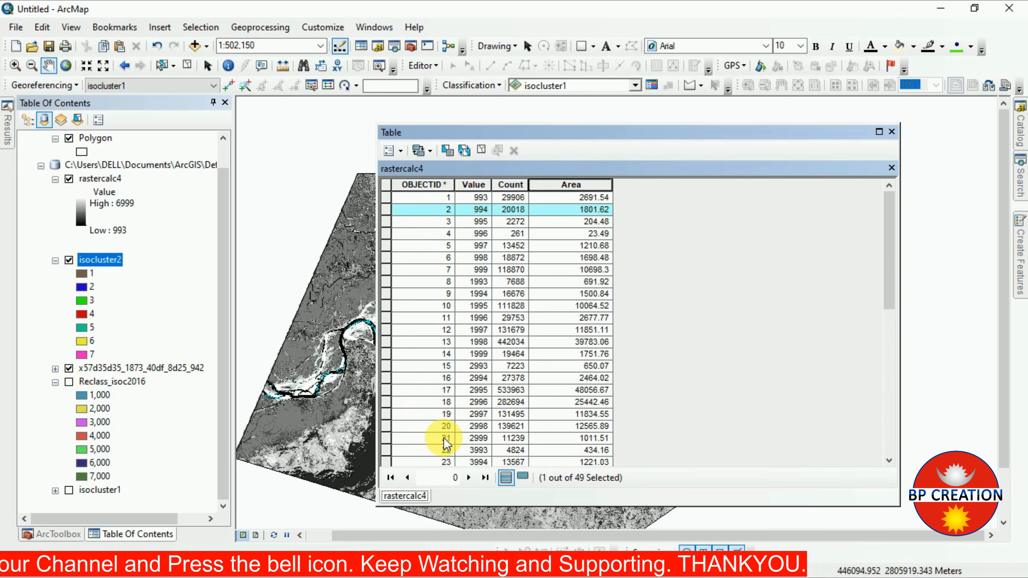
{"action": "scroll", "coordinate": [446, 444], "scroll_direction": "down", "scroll_amount": 9}
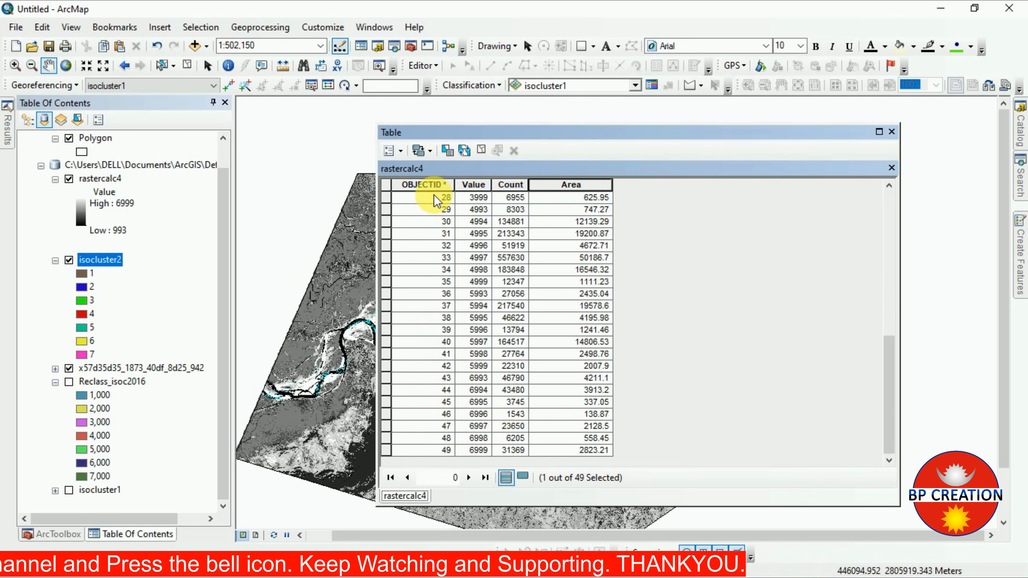
{"action": "scroll", "coordinate": [439, 206], "scroll_direction": "up", "scroll_amount": 9}
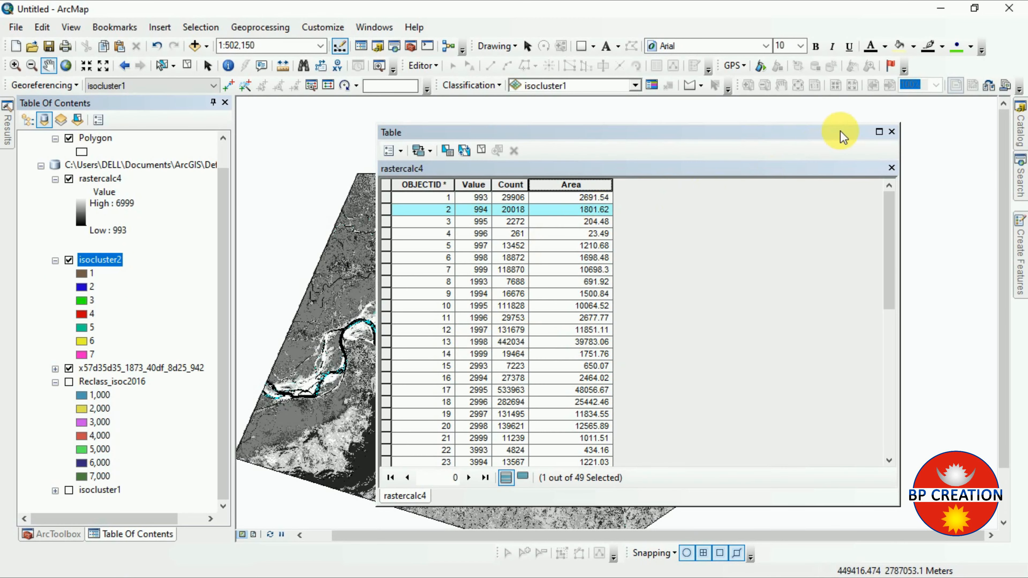
Step: Close the rastercalc4 attribute table and clear the selected class on the map
{"action": "left_click", "coordinate": [880, 132]}
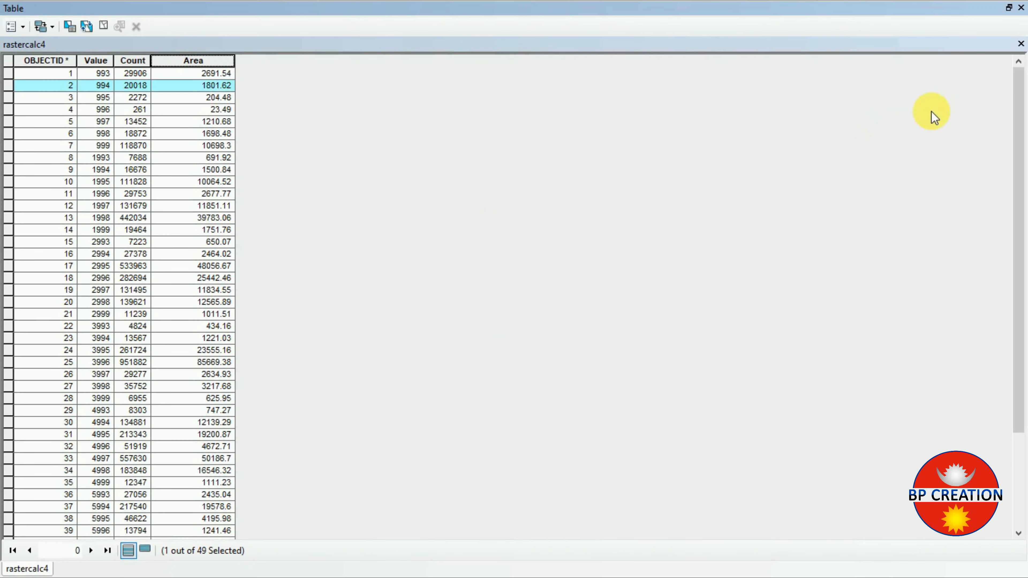
{"action": "left_click", "coordinate": [1009, 7]}
{"action": "left_click", "coordinate": [886, 129]}
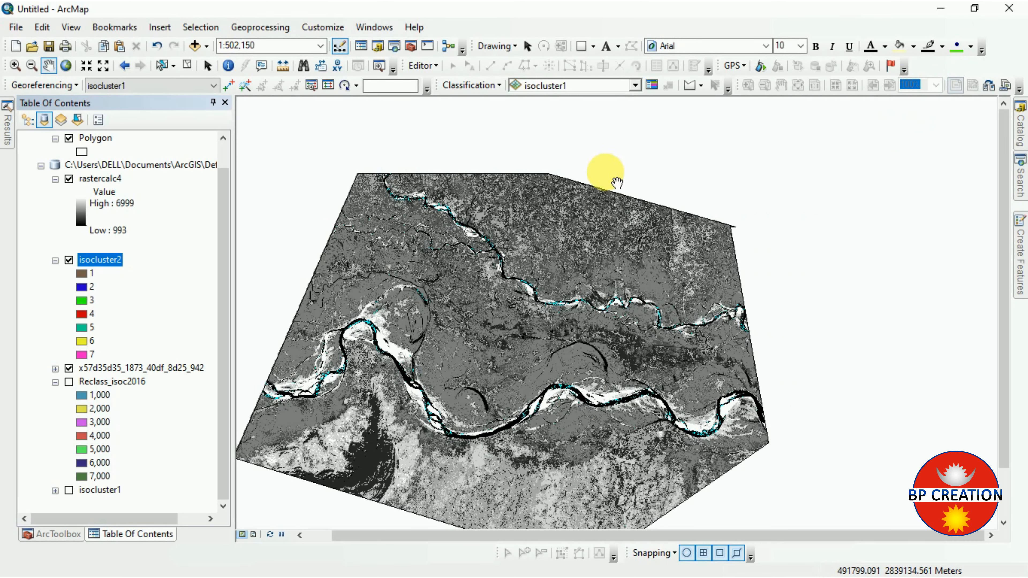
{"action": "left_click_drag", "start_coordinate": [542, 334], "coordinate": [619, 291]}
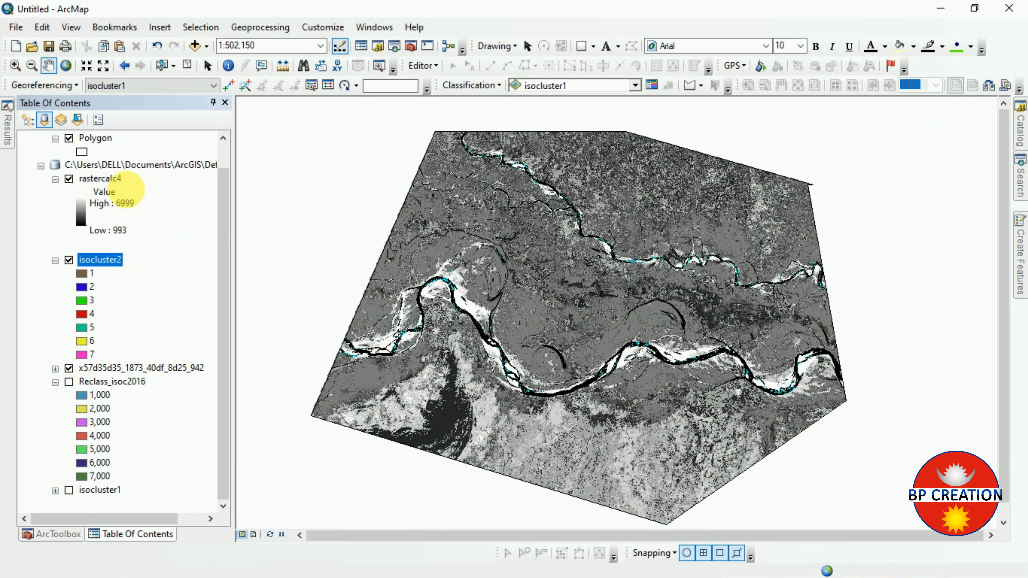
{"action": "left_click", "coordinate": [183, 67]}
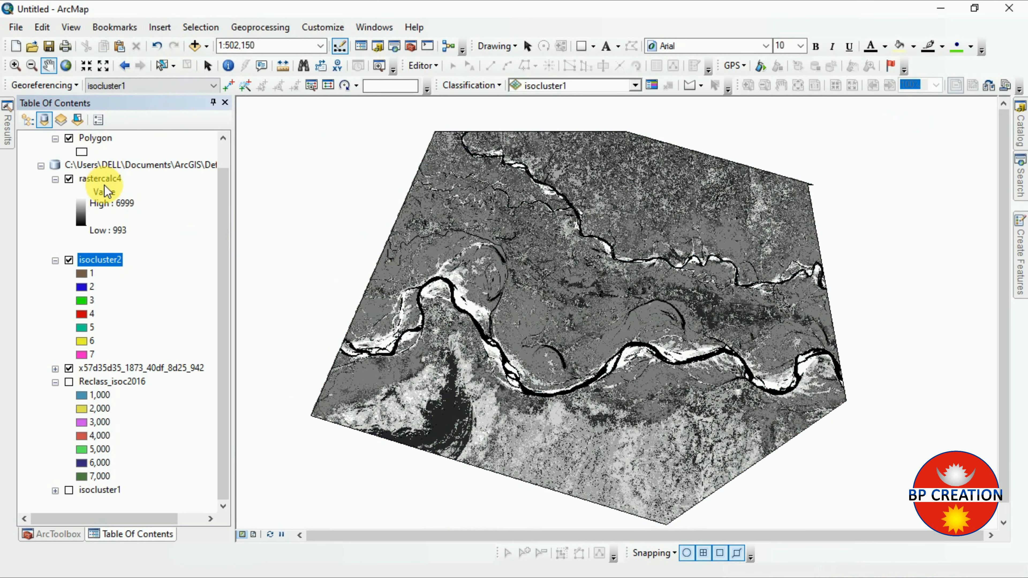
Step: Apply the red-yellow-green color ramp to the rastercalc4 raster without inverting it
{"action": "left_click", "coordinate": [81, 222]}
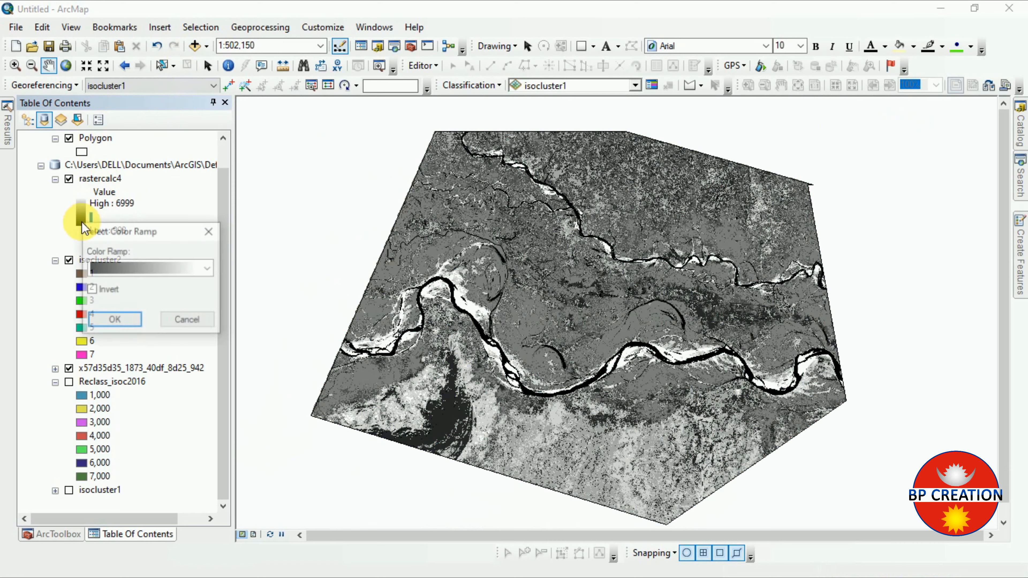
{"action": "left_click", "coordinate": [114, 265]}
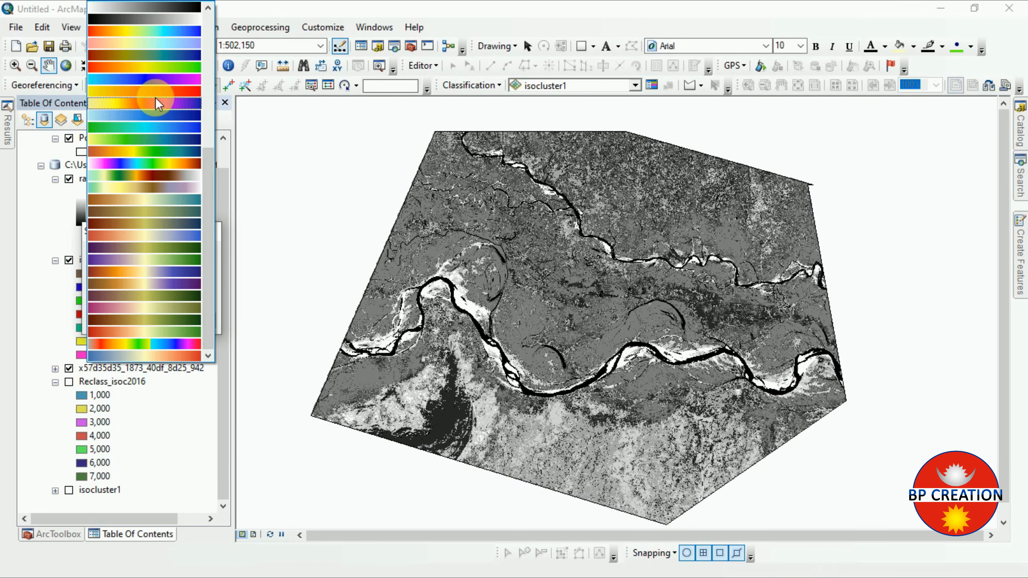
{"action": "left_click", "coordinate": [149, 68]}
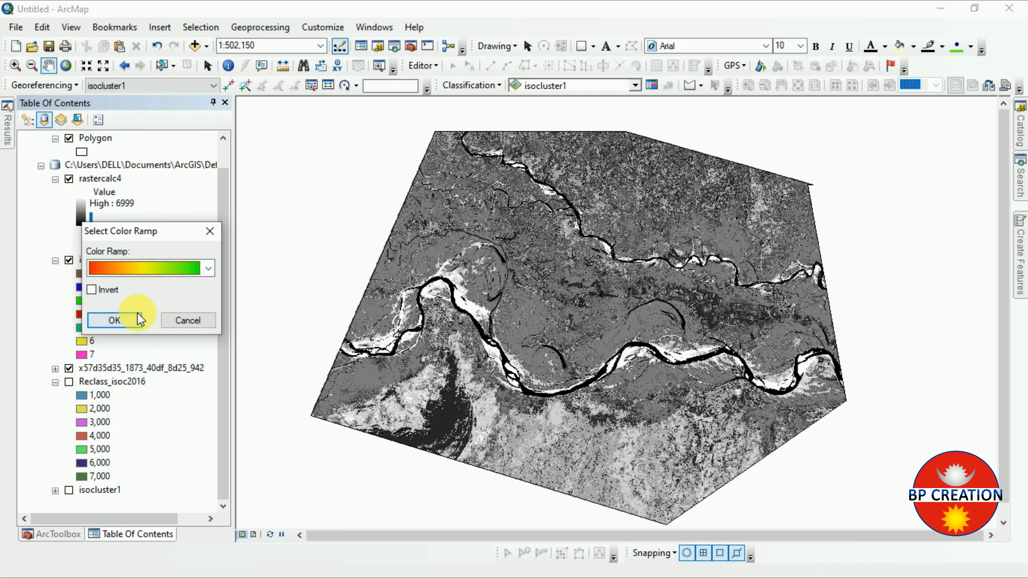
{"action": "left_click", "coordinate": [130, 322]}
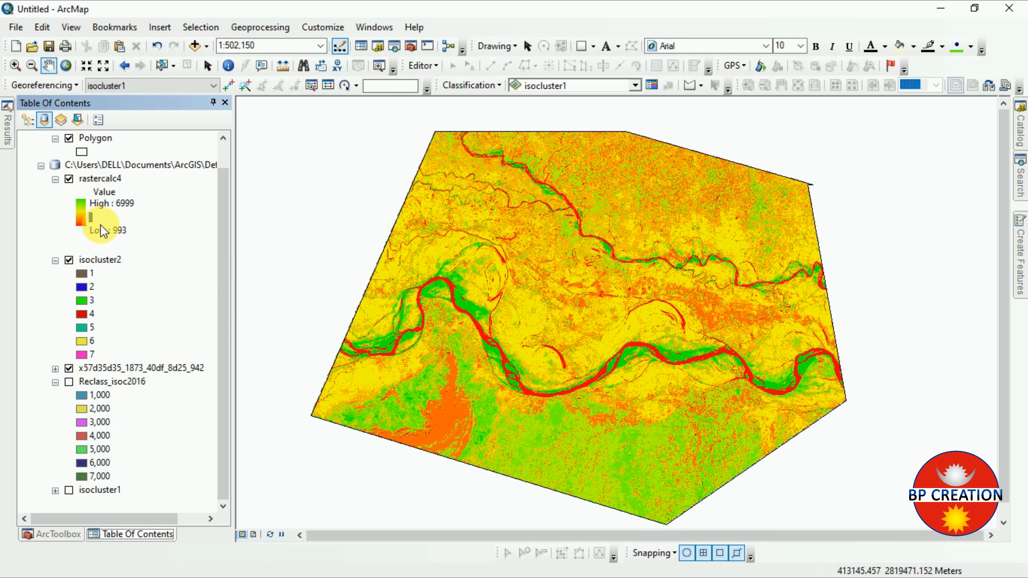
Step: Apply the multicolor ramp running from pale green through green, orange and brown to white to the rastercalc4 raster without inverting it
{"action": "double_click", "coordinate": [80, 220]}
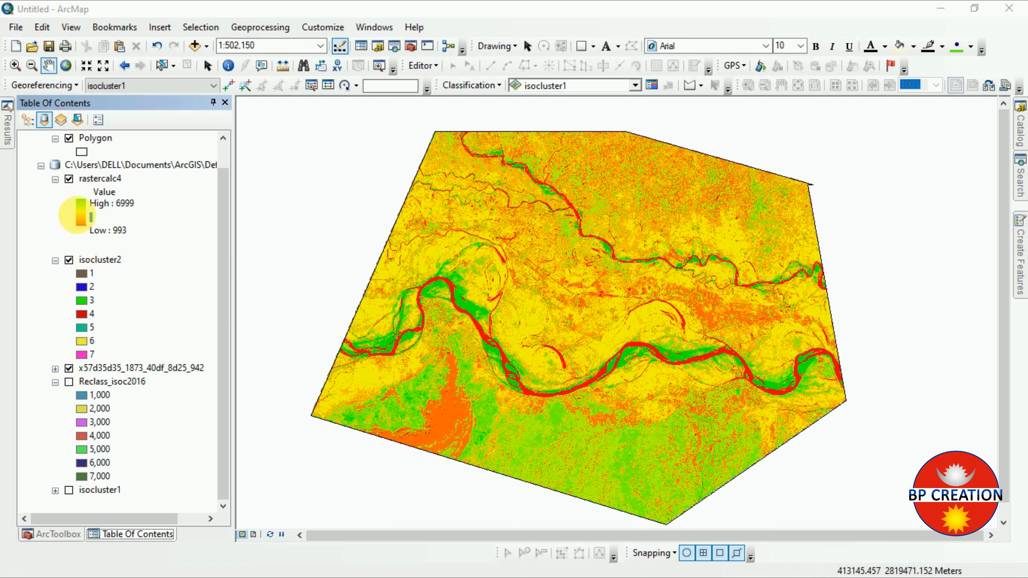
{"action": "left_click", "coordinate": [206, 262]}
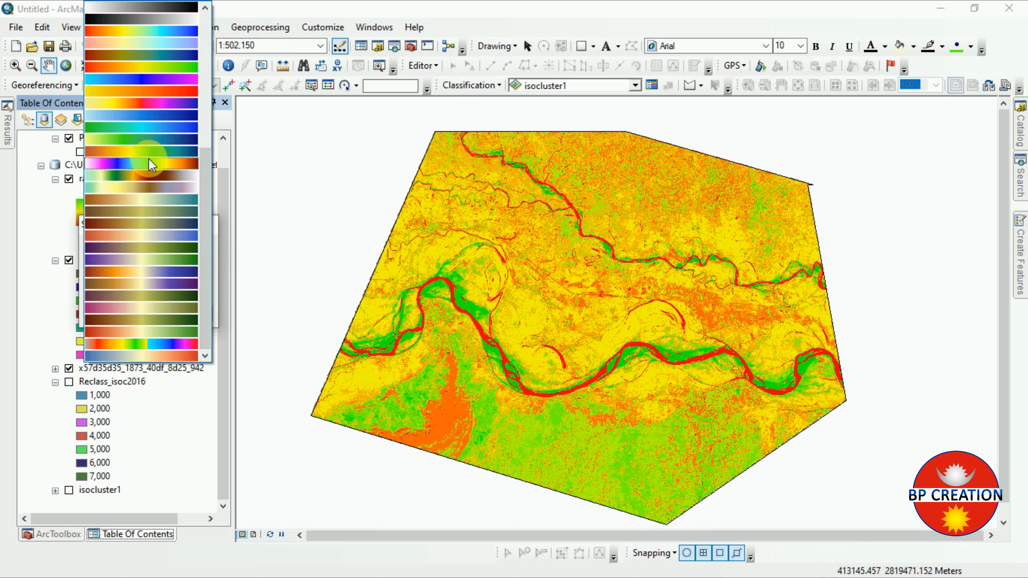
{"action": "left_click", "coordinate": [144, 175]}
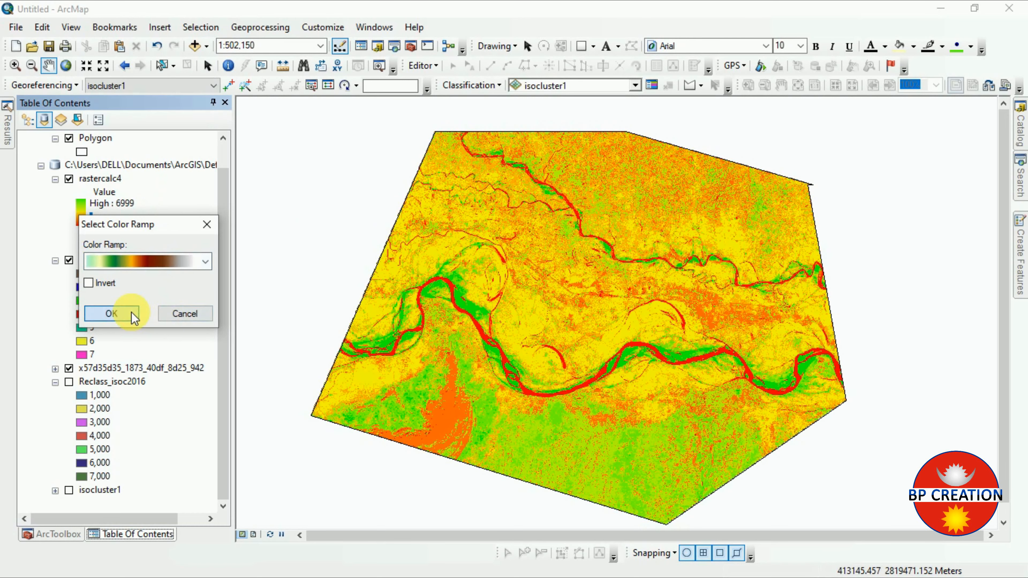
{"action": "left_click", "coordinate": [112, 312]}
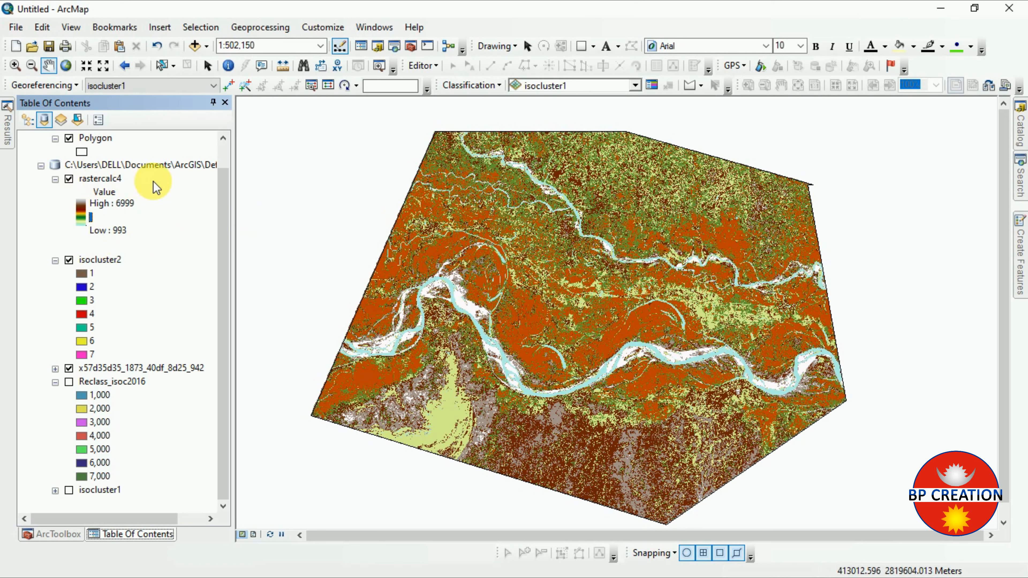
Step: Open Image Analysis, select rastercalc4, and use the Swipe Layer tool to compare it with the layers beneath
{"action": "left_click", "coordinate": [383, 27]}
{"action": "left_click", "coordinate": [387, 148]}
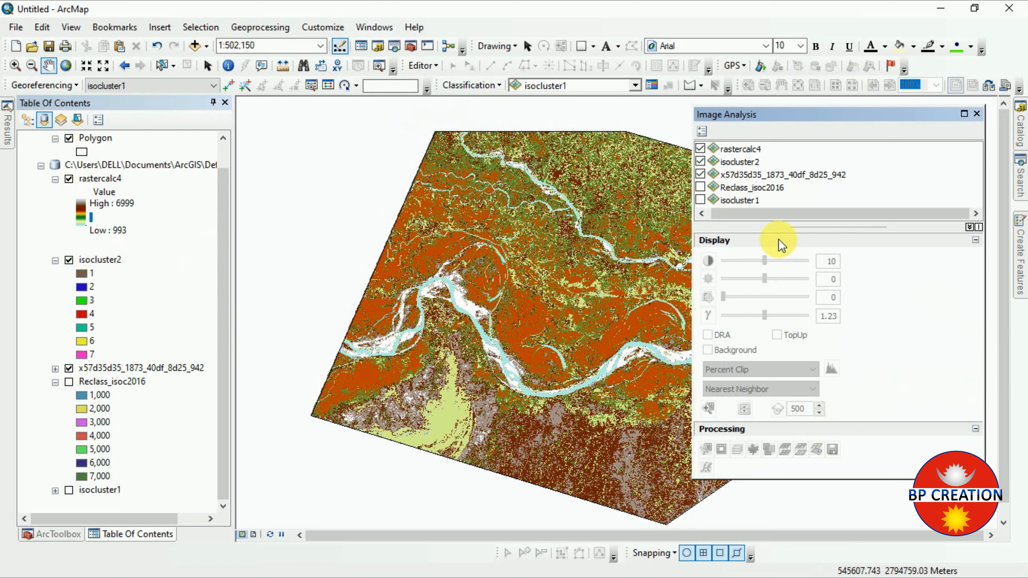
{"action": "left_click", "coordinate": [749, 149]}
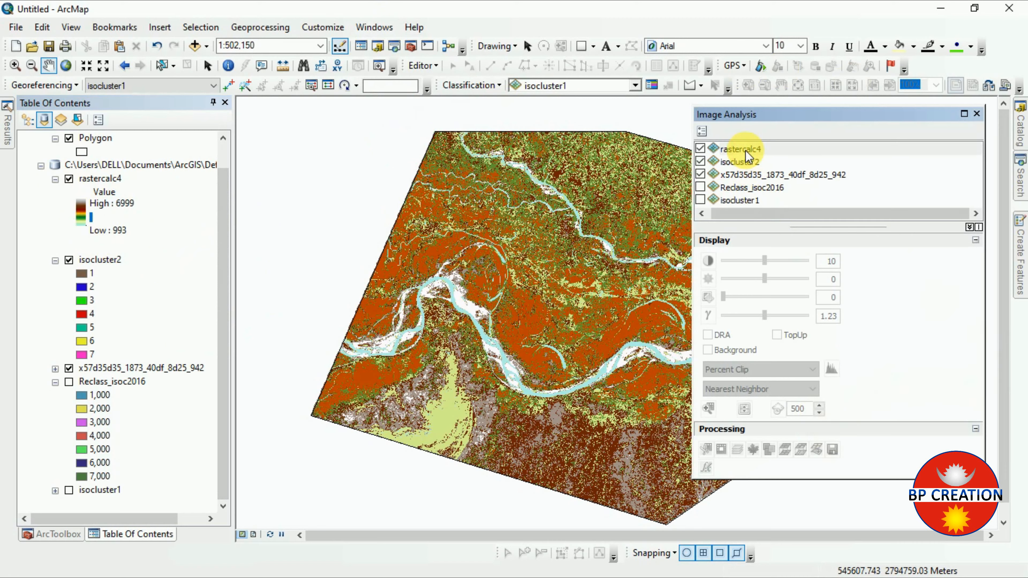
{"action": "left_click", "coordinate": [840, 425]}
{"action": "left_click", "coordinate": [745, 355]}
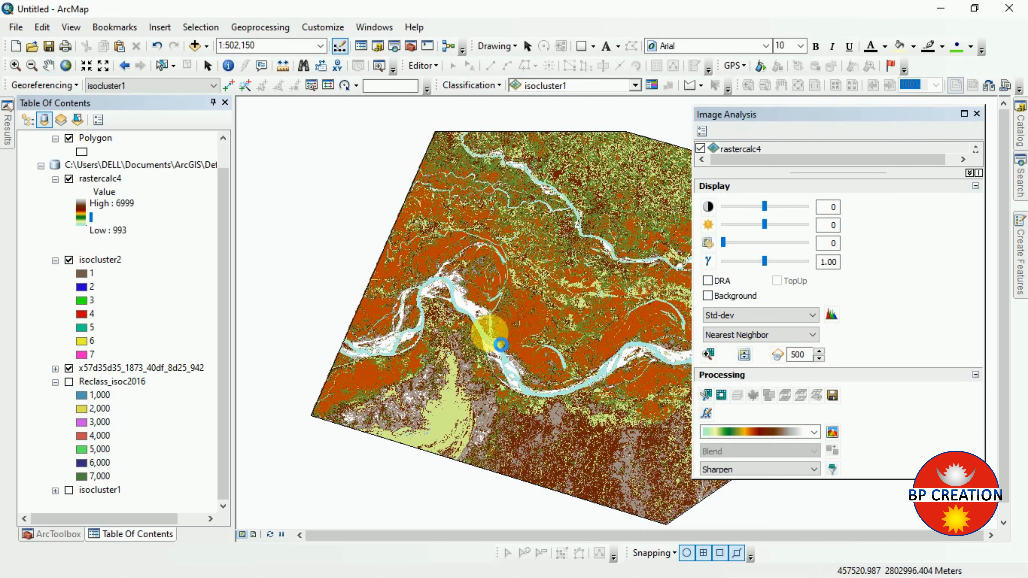
{"action": "left_click_drag", "start_coordinate": [484, 299], "coordinate": [527, 363]}
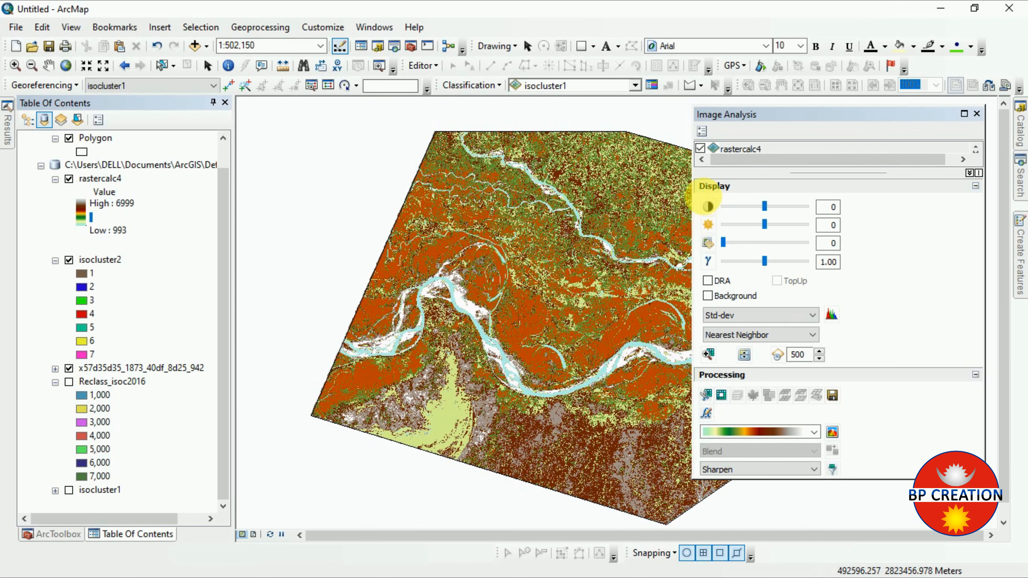
Step: Move the Image Analysis window aside so that it no longer covers the rastercalc4 raster on the map
{"action": "left_click", "coordinate": [700, 129]}
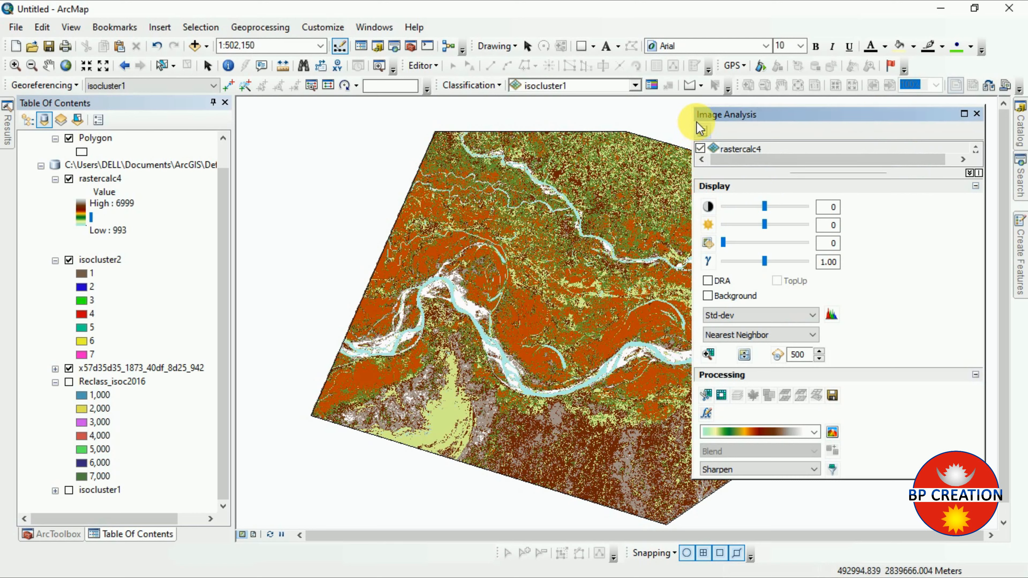
{"action": "left_click_drag", "start_coordinate": [700, 129], "coordinate": [810, 137]}
{"action": "left_click_drag", "start_coordinate": [901, 118], "coordinate": [930, 122]}
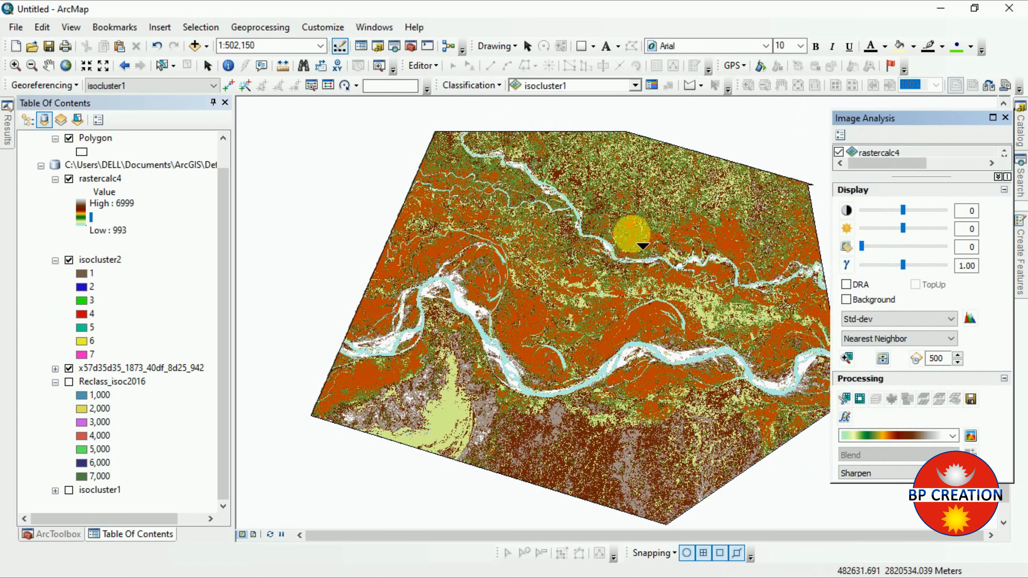
{"action": "left_click", "coordinate": [50, 69]}
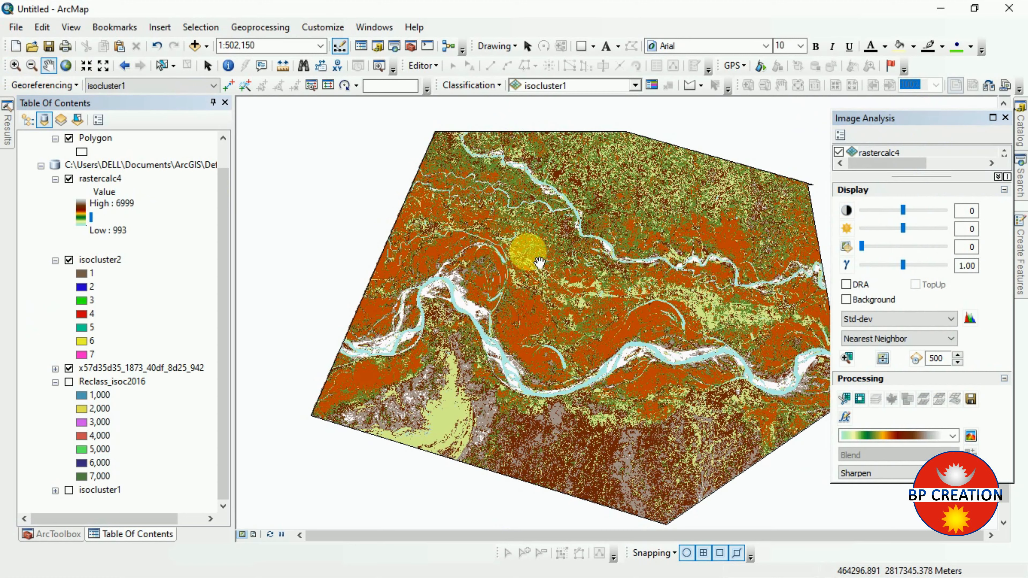
{"action": "left_click_drag", "start_coordinate": [524, 240], "coordinate": [458, 227]}
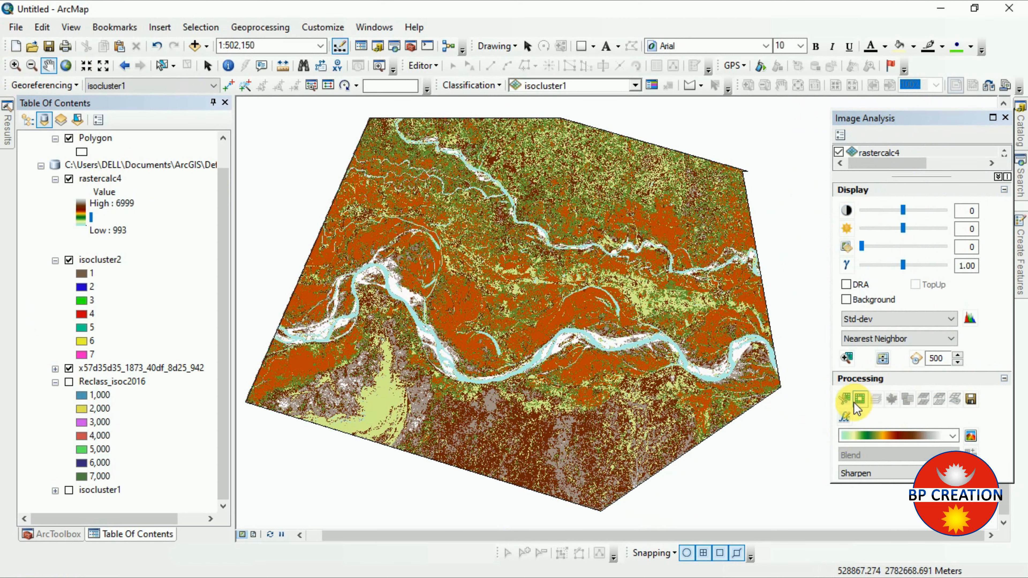
Step: Activate Swipe Layer for rastercalc4, show Reclass_isoc2016 beneath it, and hide isocluster2 and x57d35d35_1873_40df_8d25_942
{"action": "left_click", "coordinate": [883, 363]}
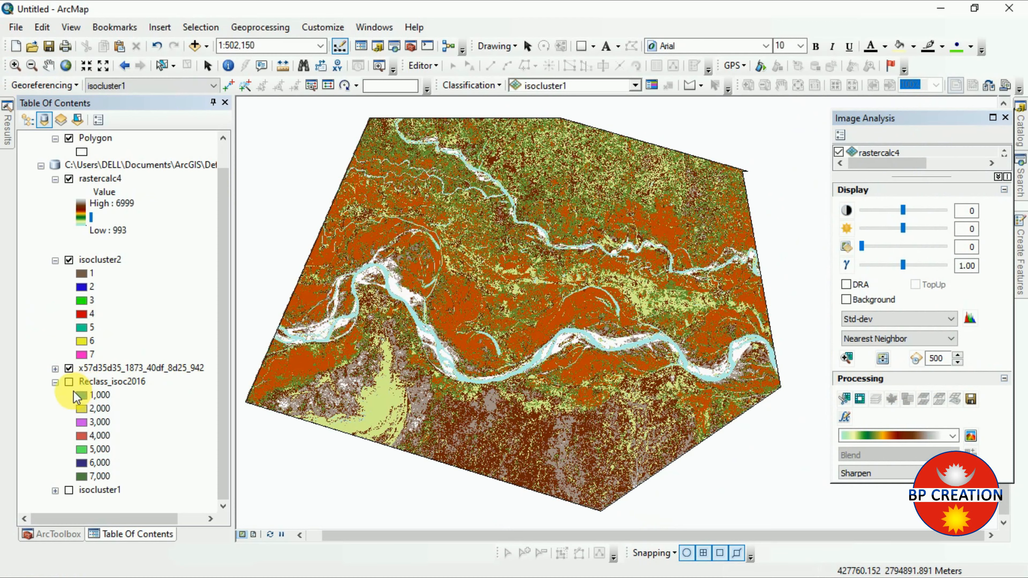
{"action": "left_click", "coordinate": [69, 381]}
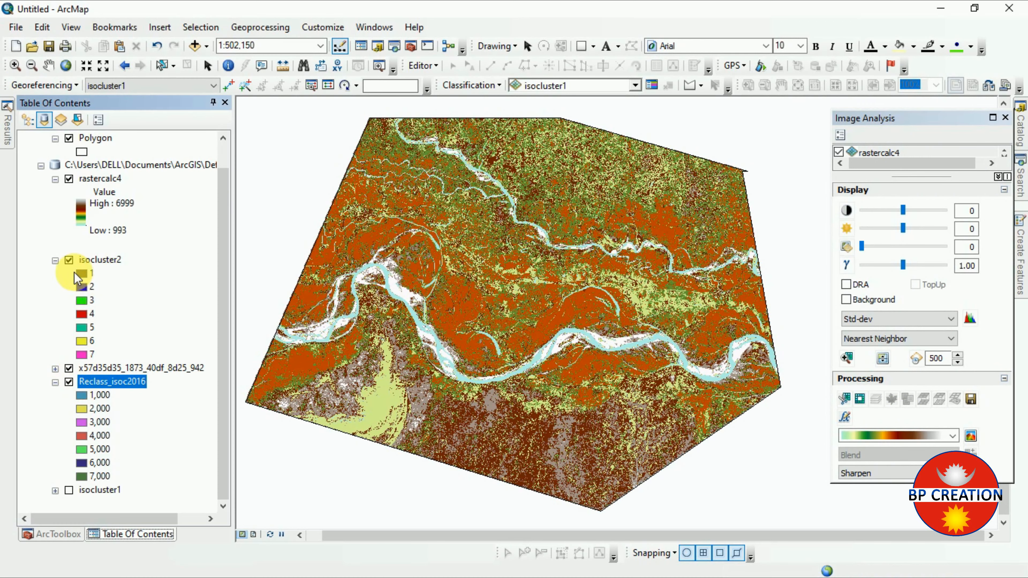
{"action": "left_click", "coordinate": [69, 260]}
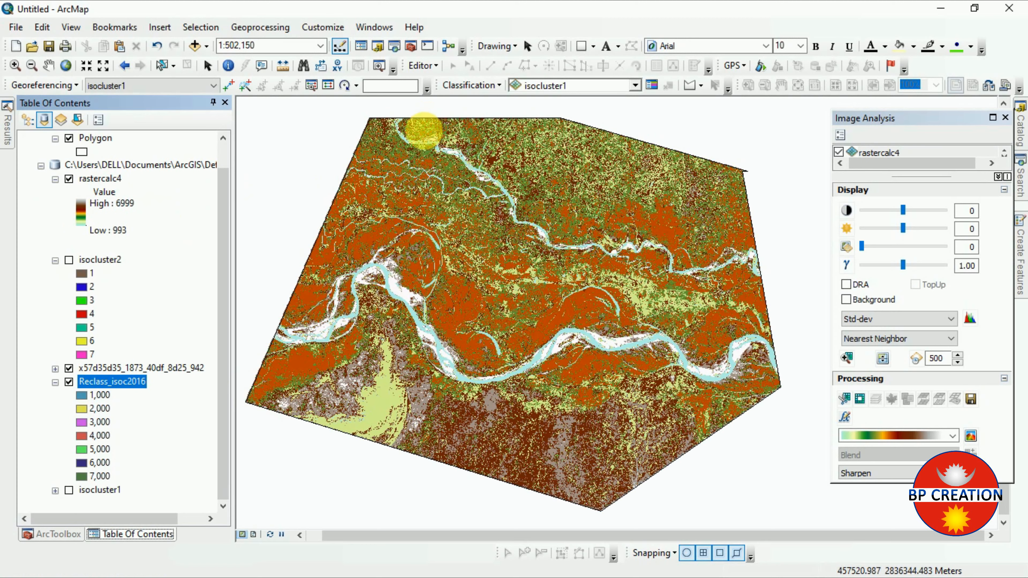
{"action": "left_click", "coordinate": [70, 367]}
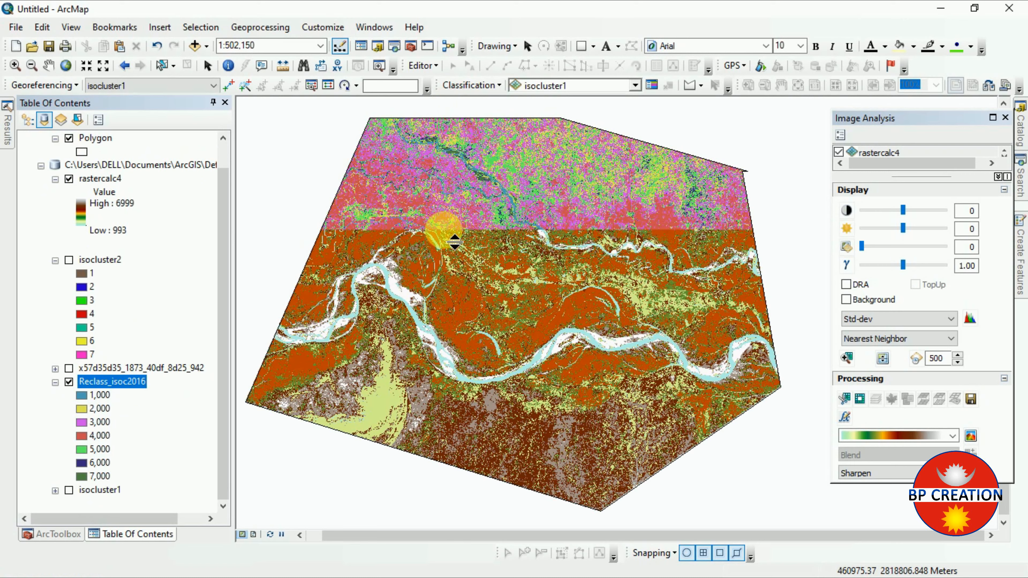
Step: Swipe rastercalc4 vertically across the map to compare the change raster with the Reclass_isoc2016 classes beneath
{"action": "left_click_drag", "start_coordinate": [455, 241], "coordinate": [451, 243]}
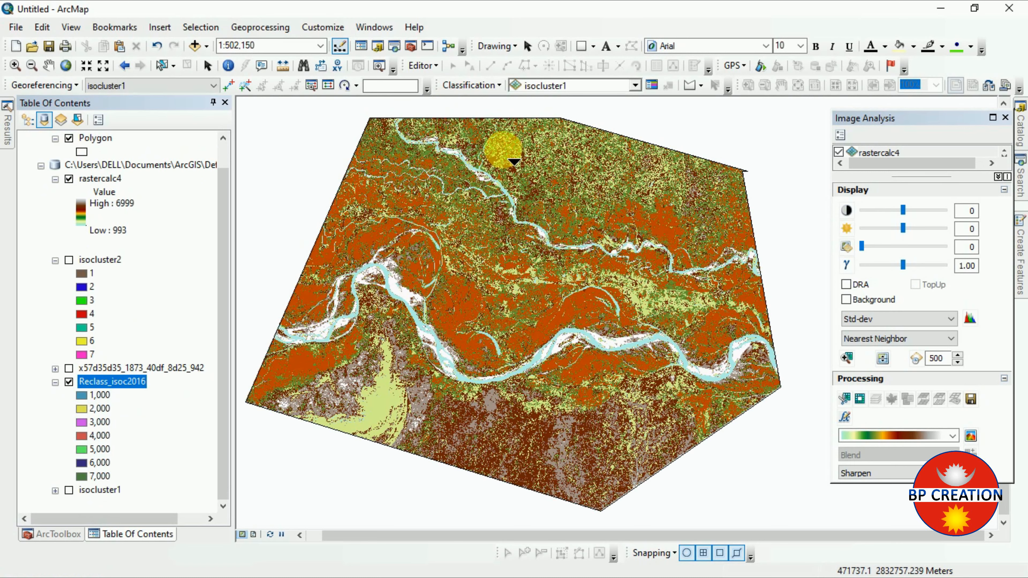
{"action": "mouse_move", "coordinate": [488, 131]}
{"action": "left_mouse_down"}
{"action": "mouse_move", "coordinate": [490, 281]}
{"action": "mouse_move", "coordinate": [500, 162]}
{"action": "mouse_move", "coordinate": [512, 146]}
{"action": "mouse_move", "coordinate": [495, 132]}
{"action": "left_mouse_up"}
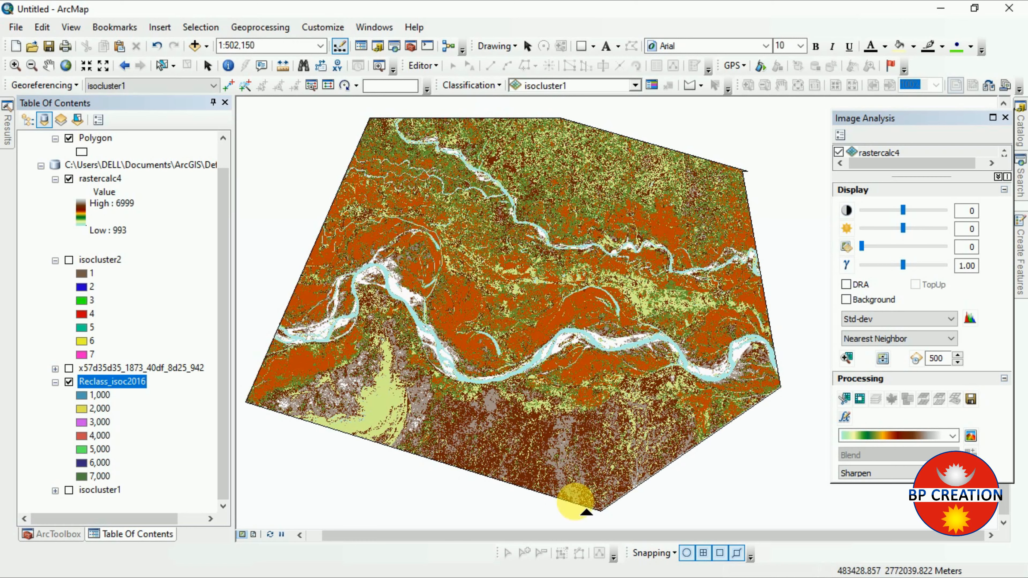
{"action": "left_click_drag", "start_coordinate": [587, 512], "coordinate": [638, 338]}
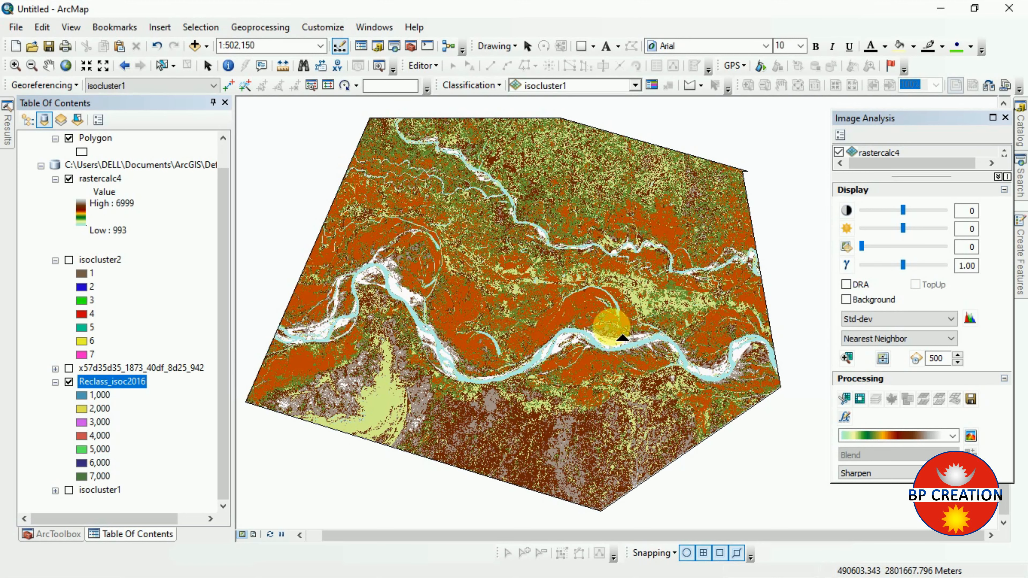